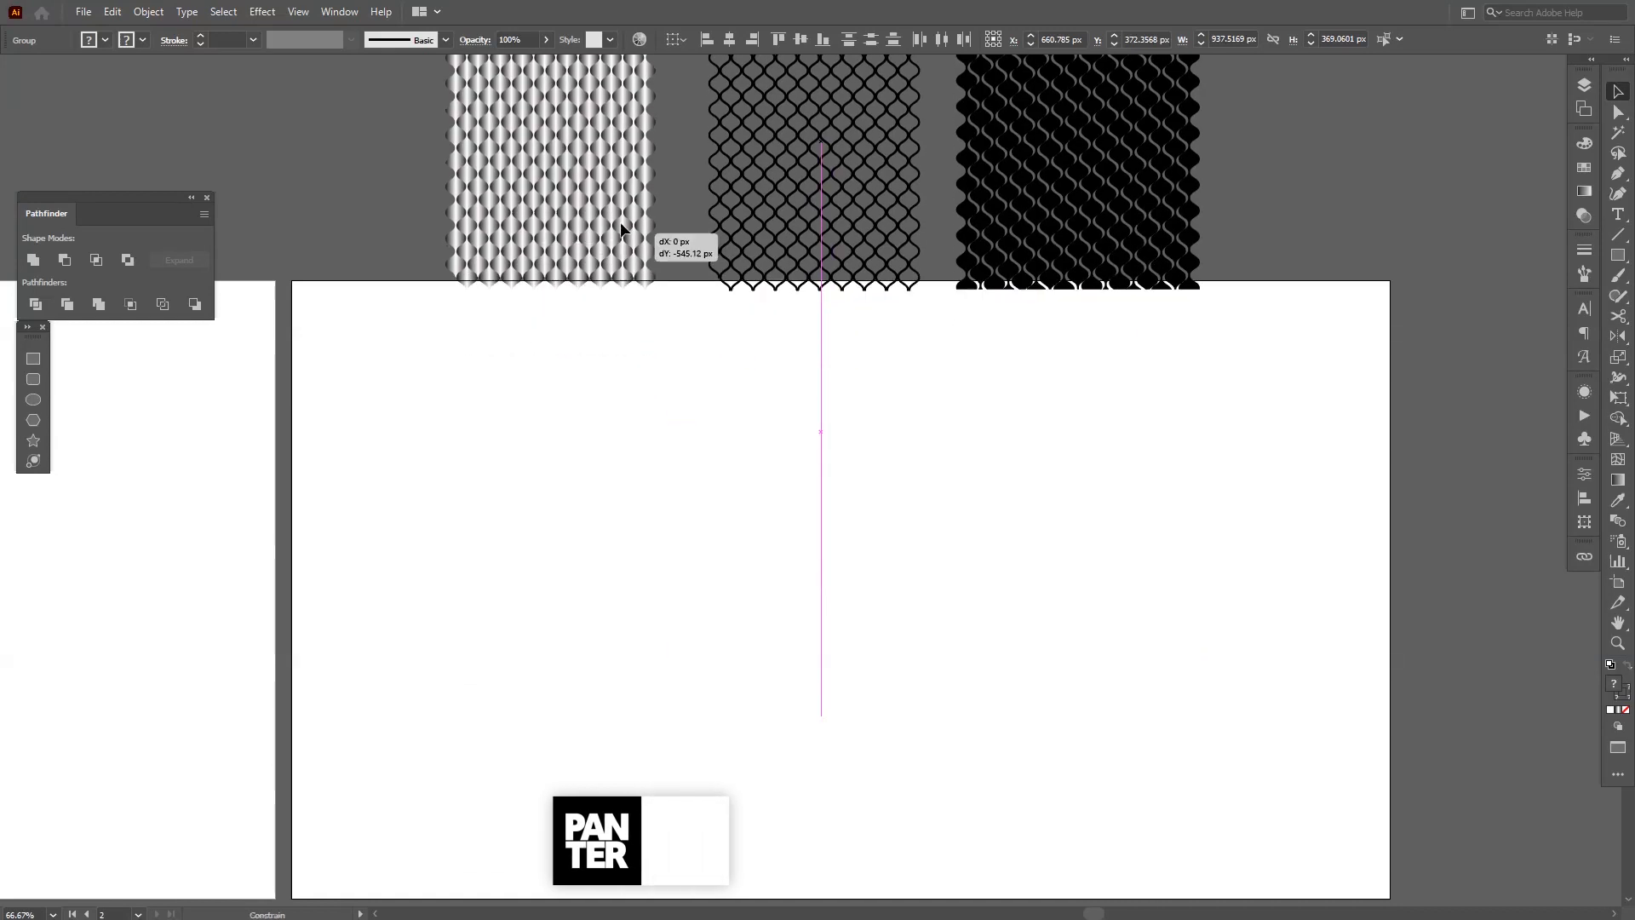
Step: Deselect the sample patterns and swap the colours to a black fill with no stroke
{"action": "left_click", "coordinate": [791, 463]}
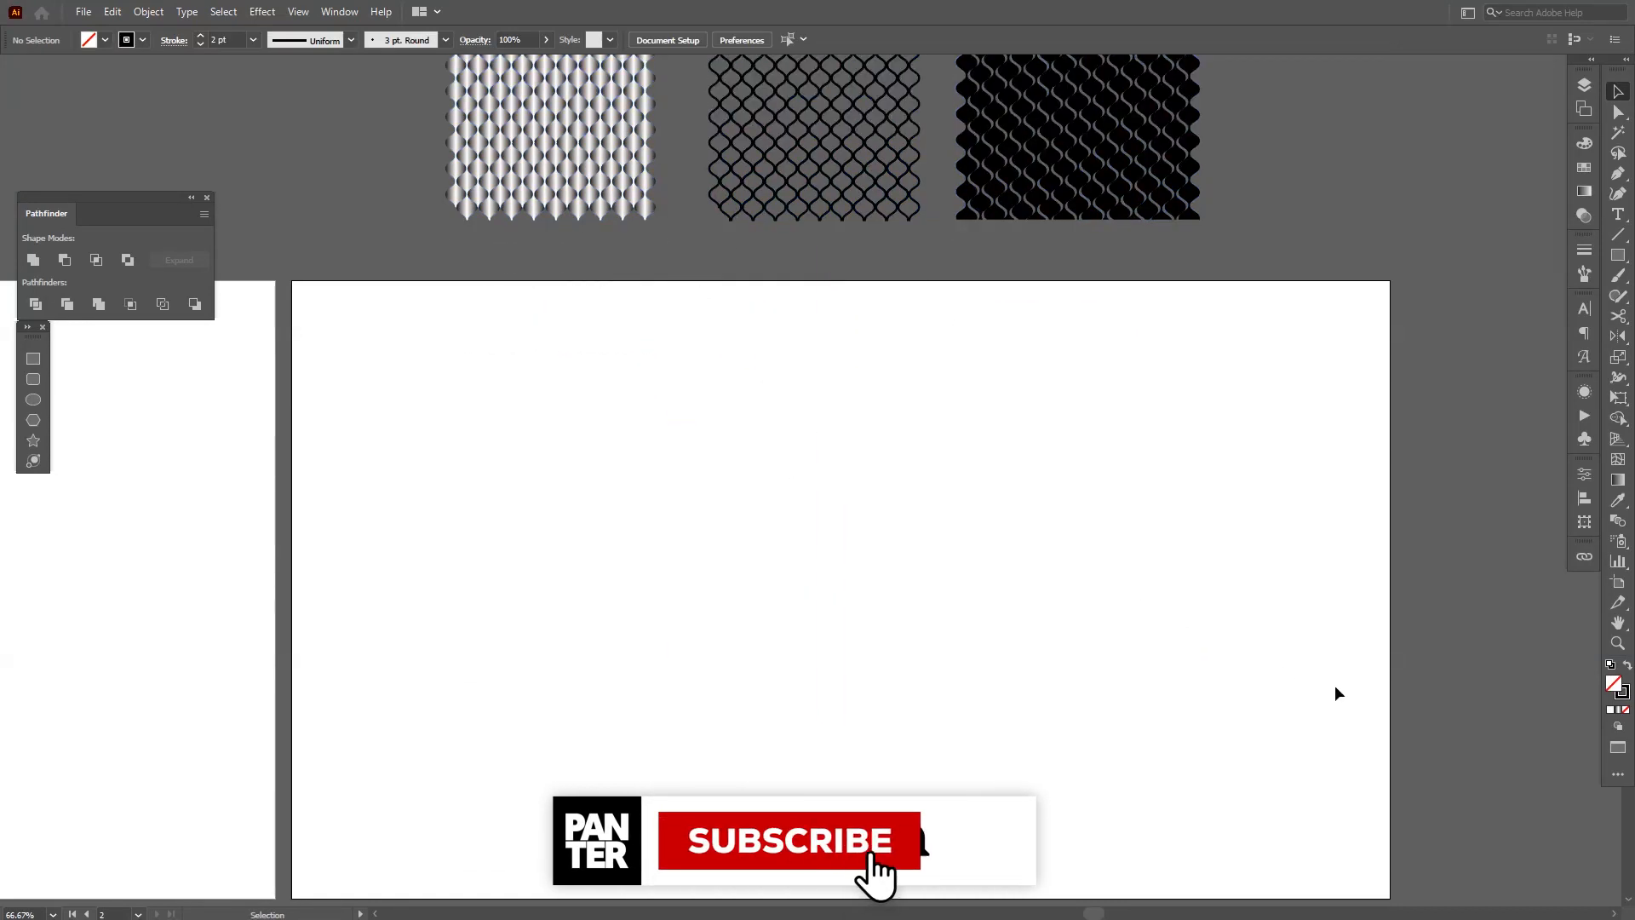
{"action": "left_click", "coordinate": [1627, 669]}
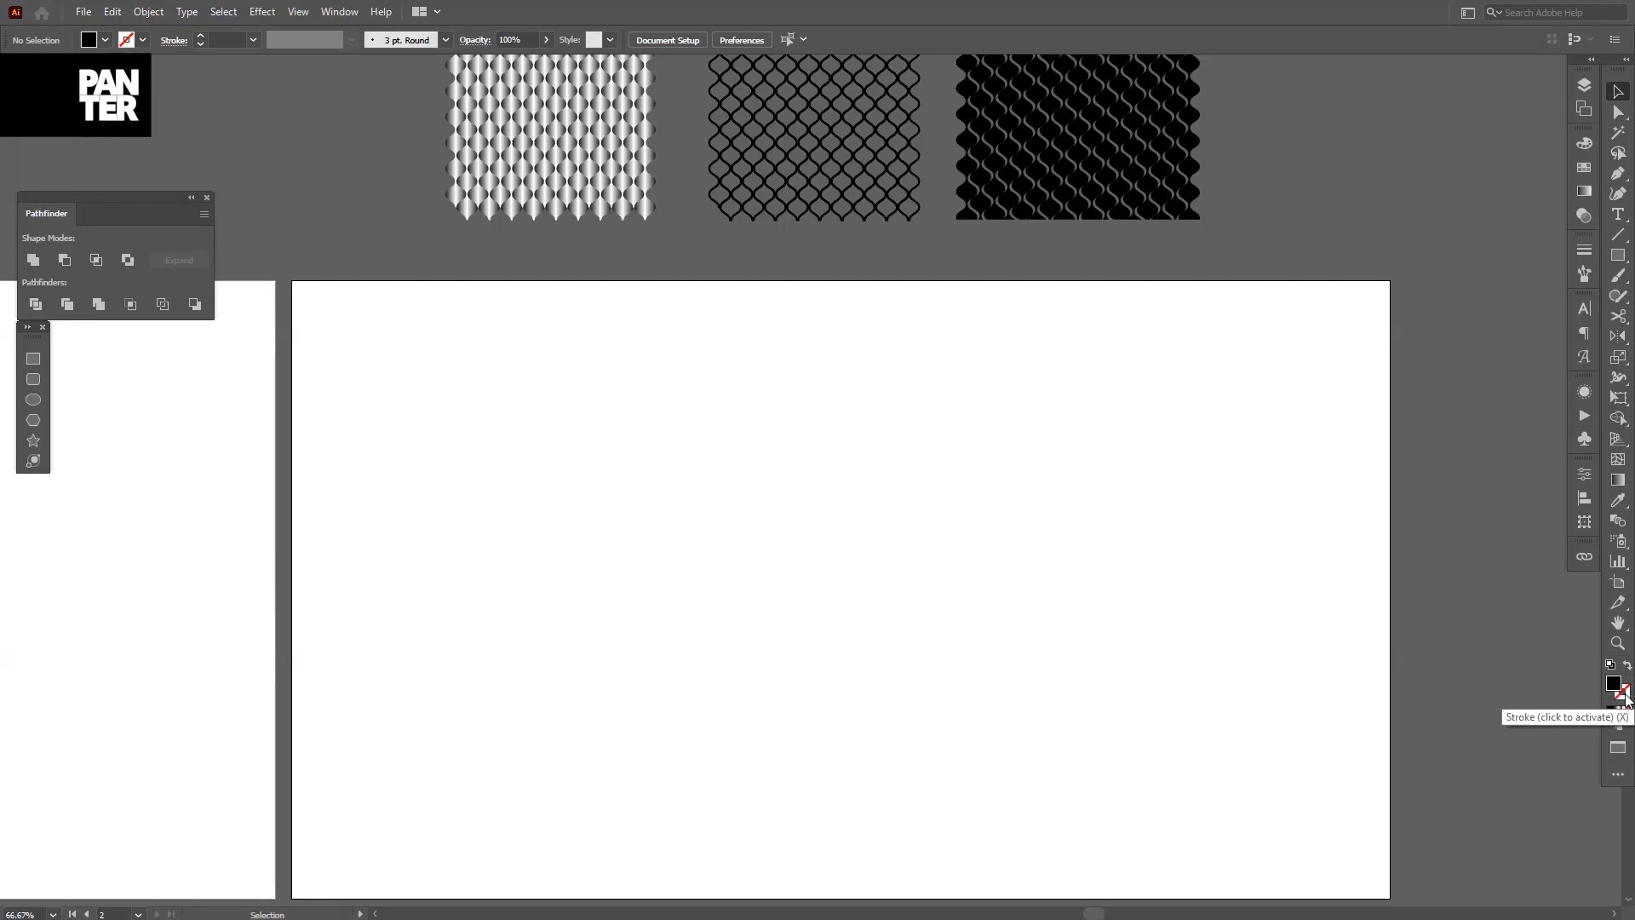
{"action": "left_click", "coordinate": [1623, 694]}
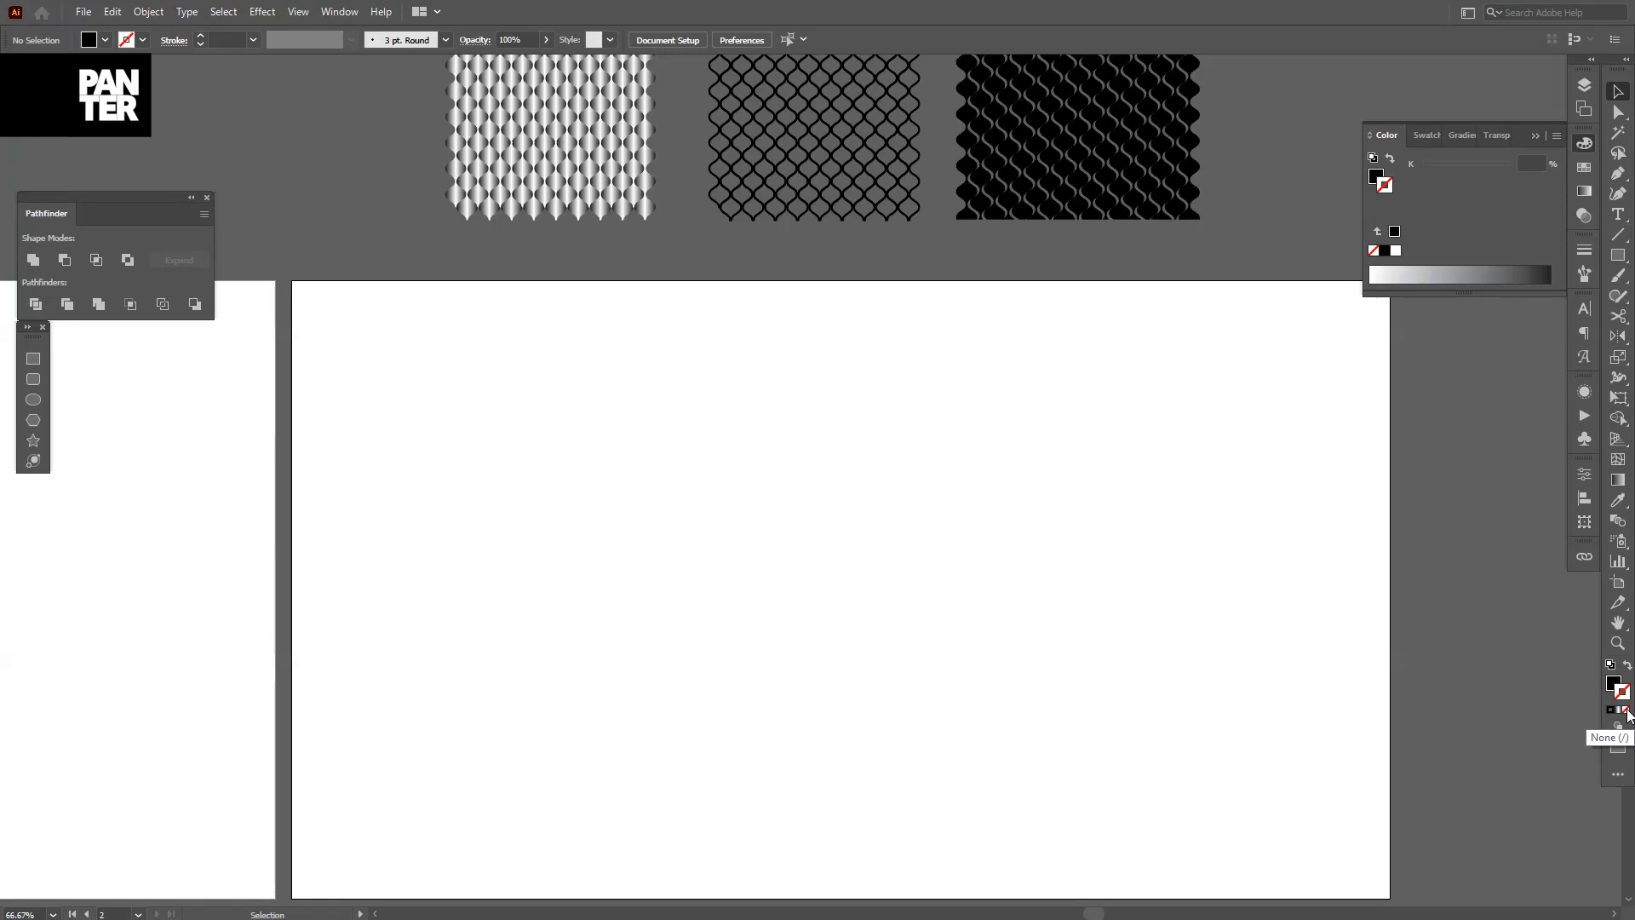
{"action": "left_click", "coordinate": [1612, 687]}
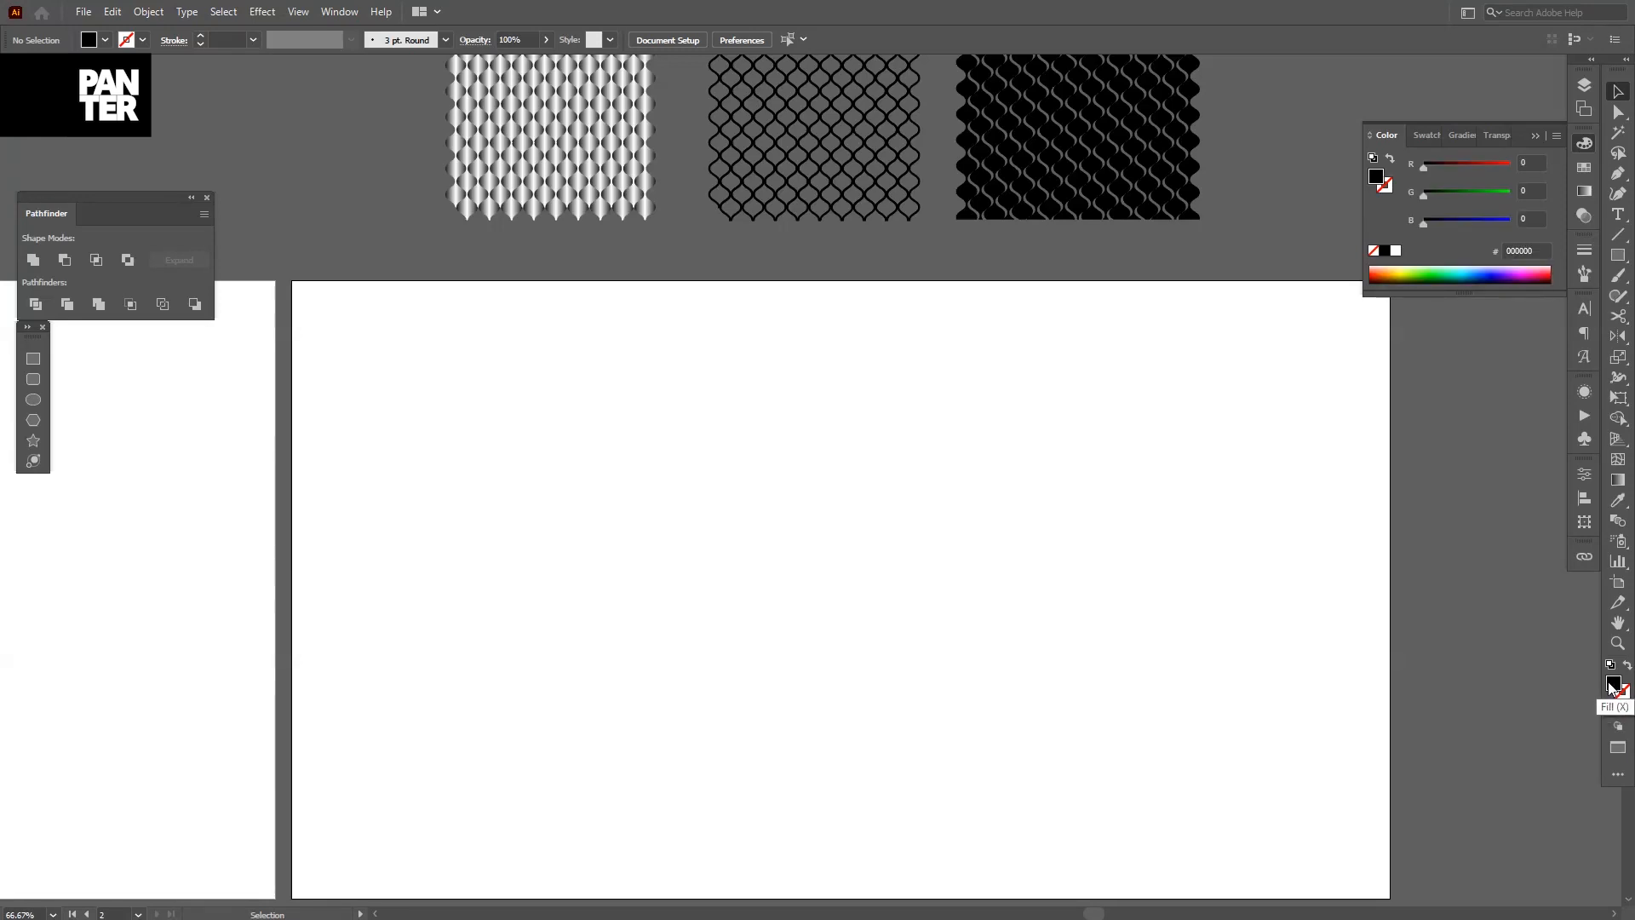
Step: Draw a tall, narrow black rectangle about 11 px wide and 475 px high on the empty artboard
{"action": "left_click", "coordinate": [1622, 258]}
{"action": "scroll", "coordinate": [800, 573], "scroll_direction": "down", "scroll_amount": 3}
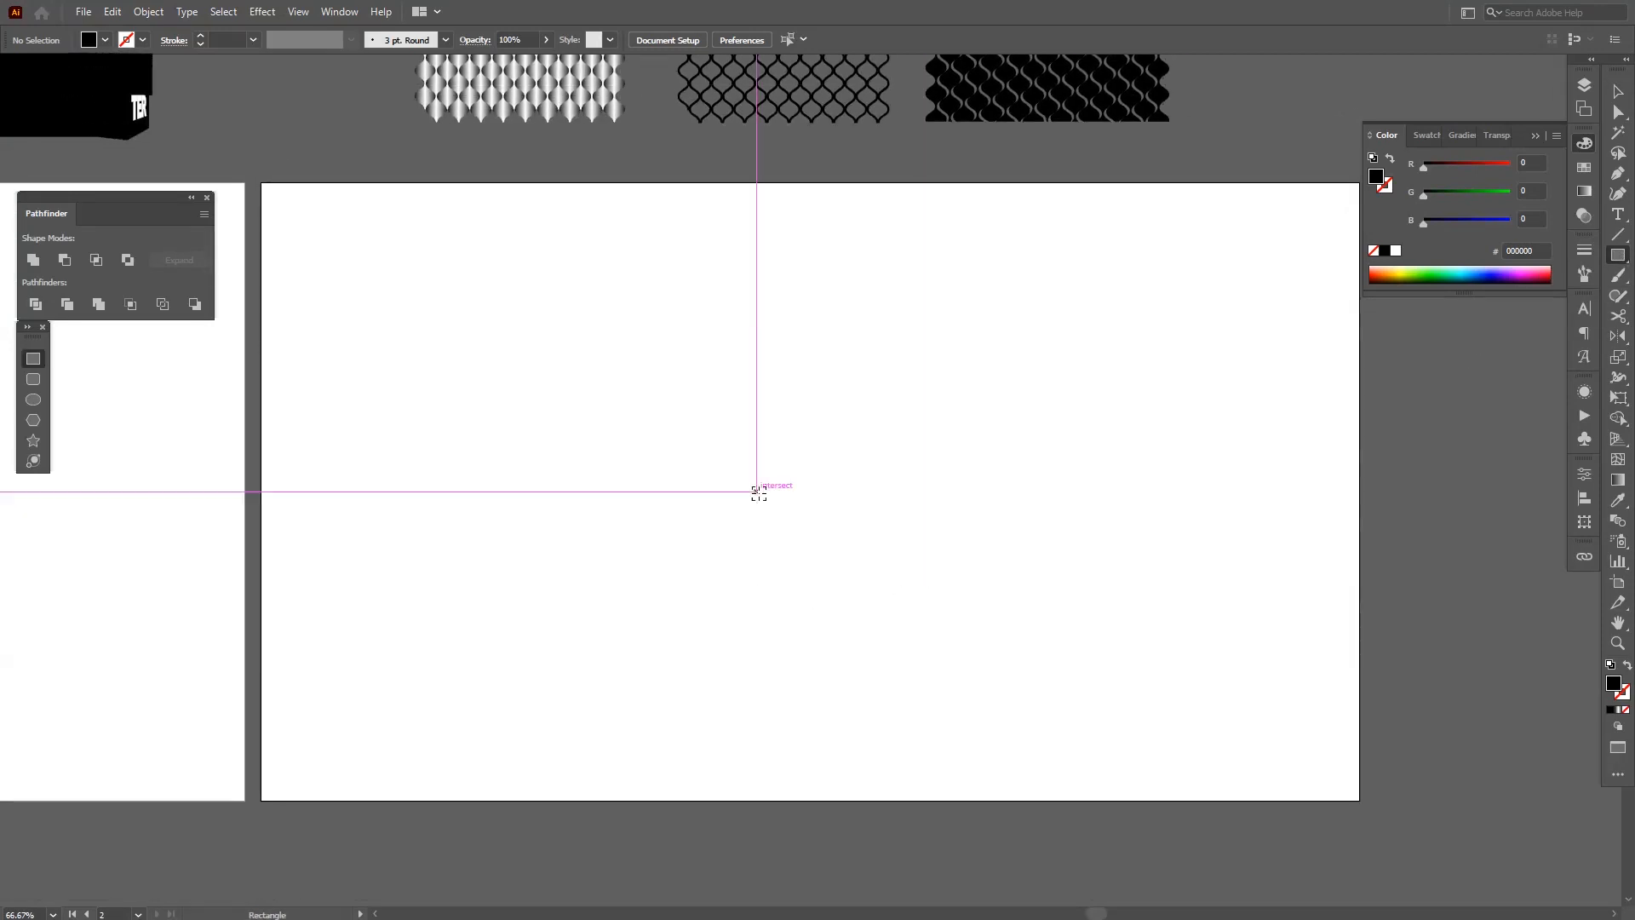
{"action": "scroll", "coordinate": [758, 493], "scroll_direction": "up", "scroll_amount": 1}
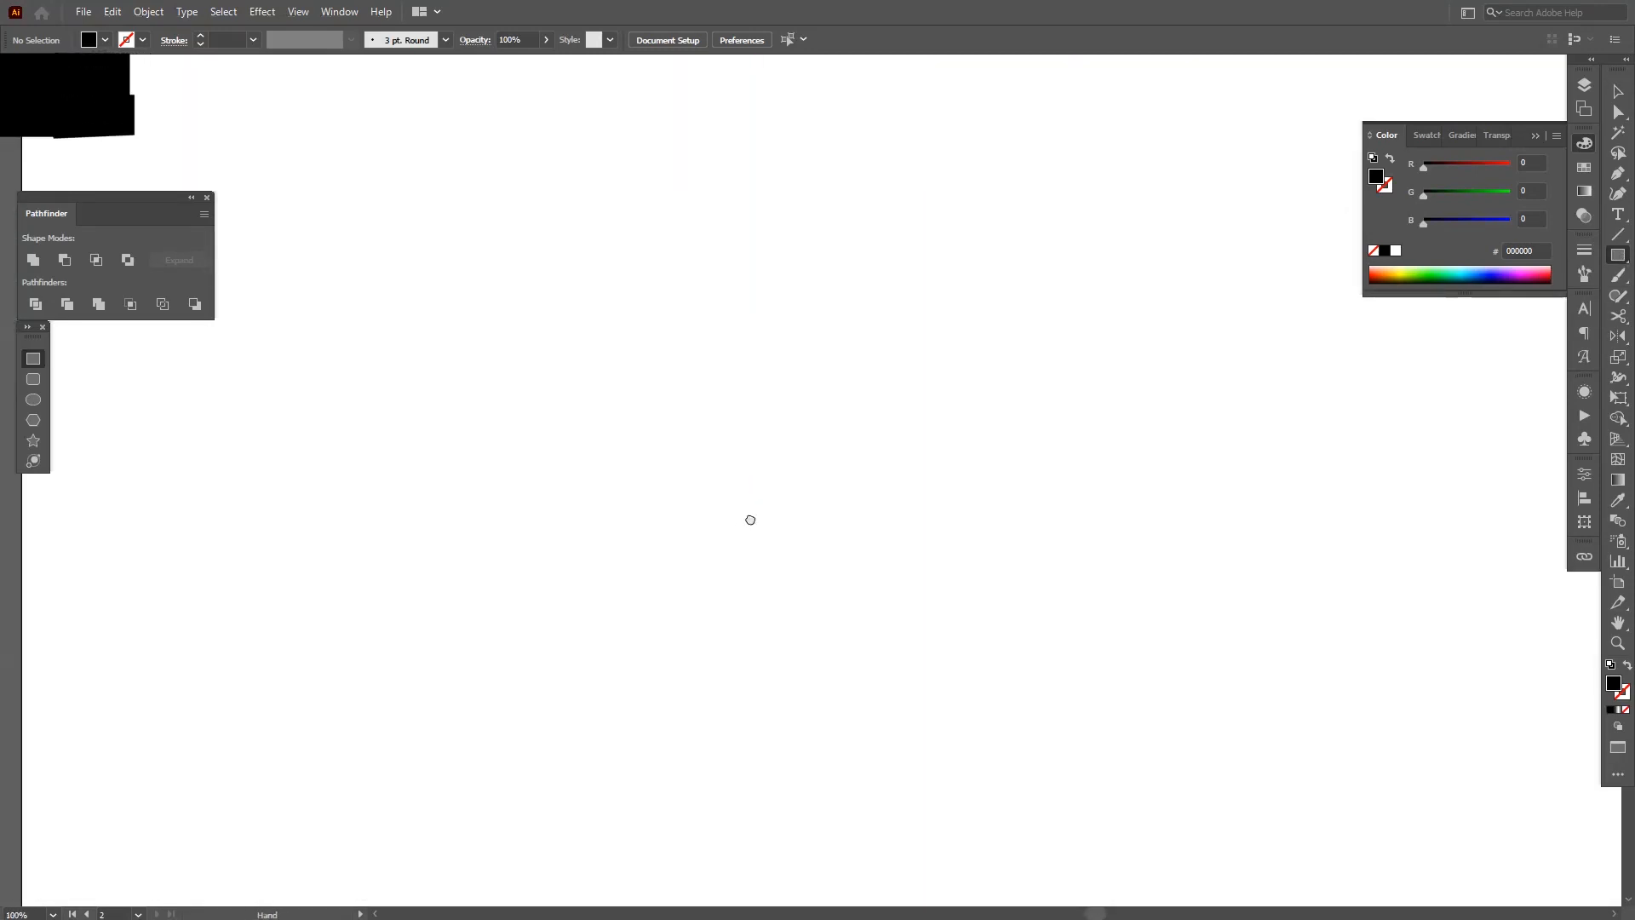
{"action": "left_click", "coordinate": [1538, 135]}
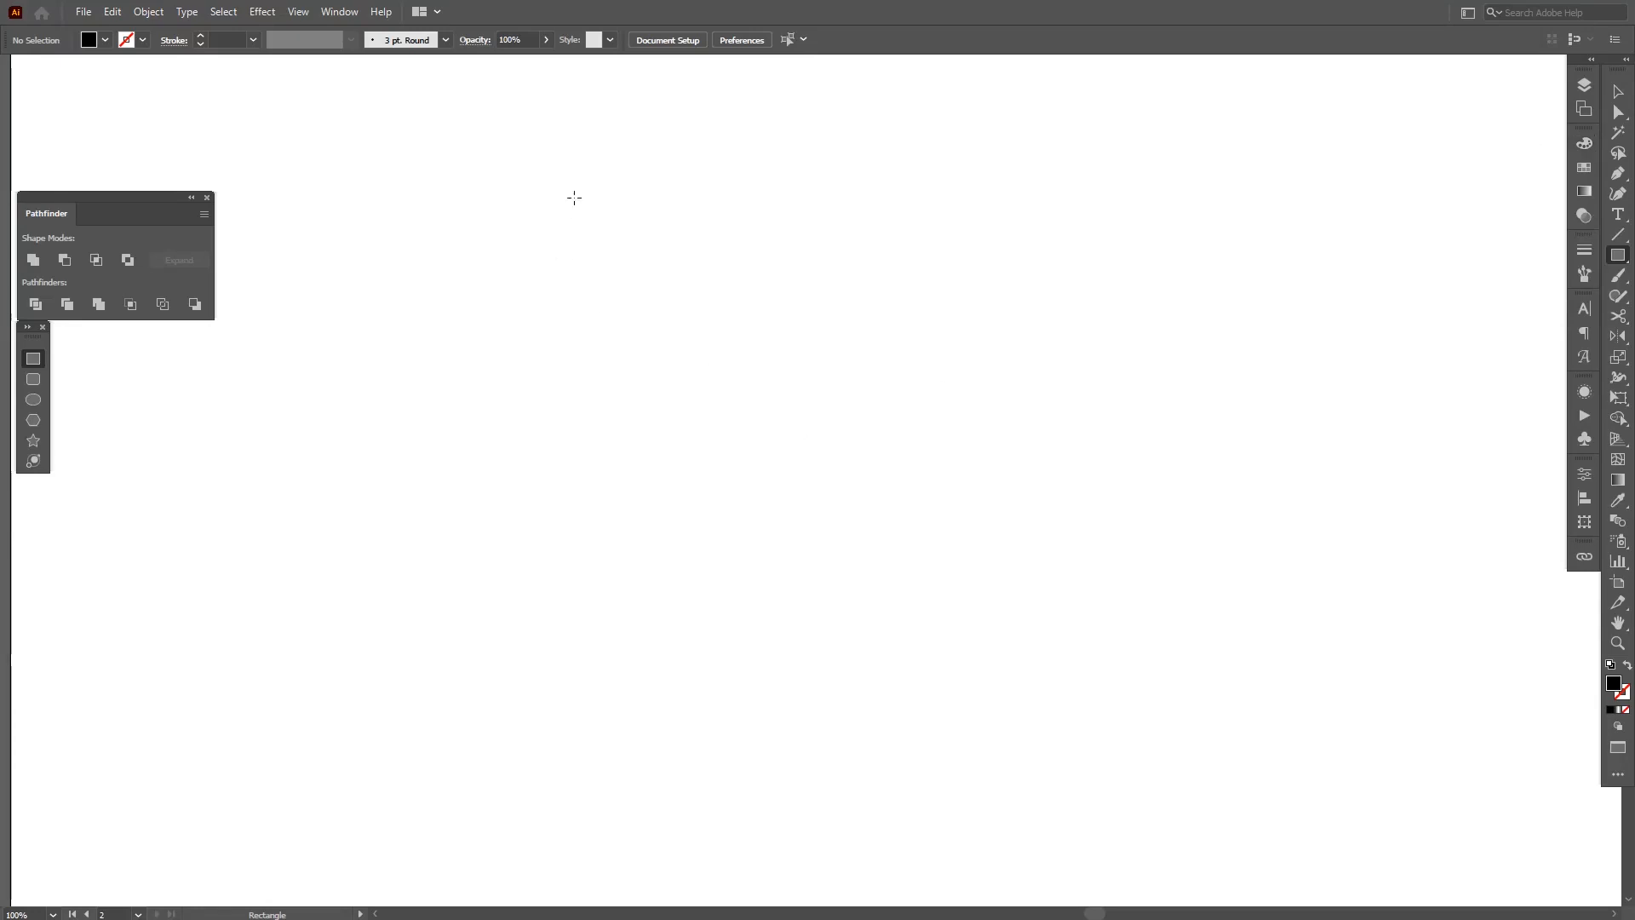
{"action": "left_click_drag", "start_coordinate": [626, 184], "coordinate": [641, 756]}
{"action": "key", "text": "v"}
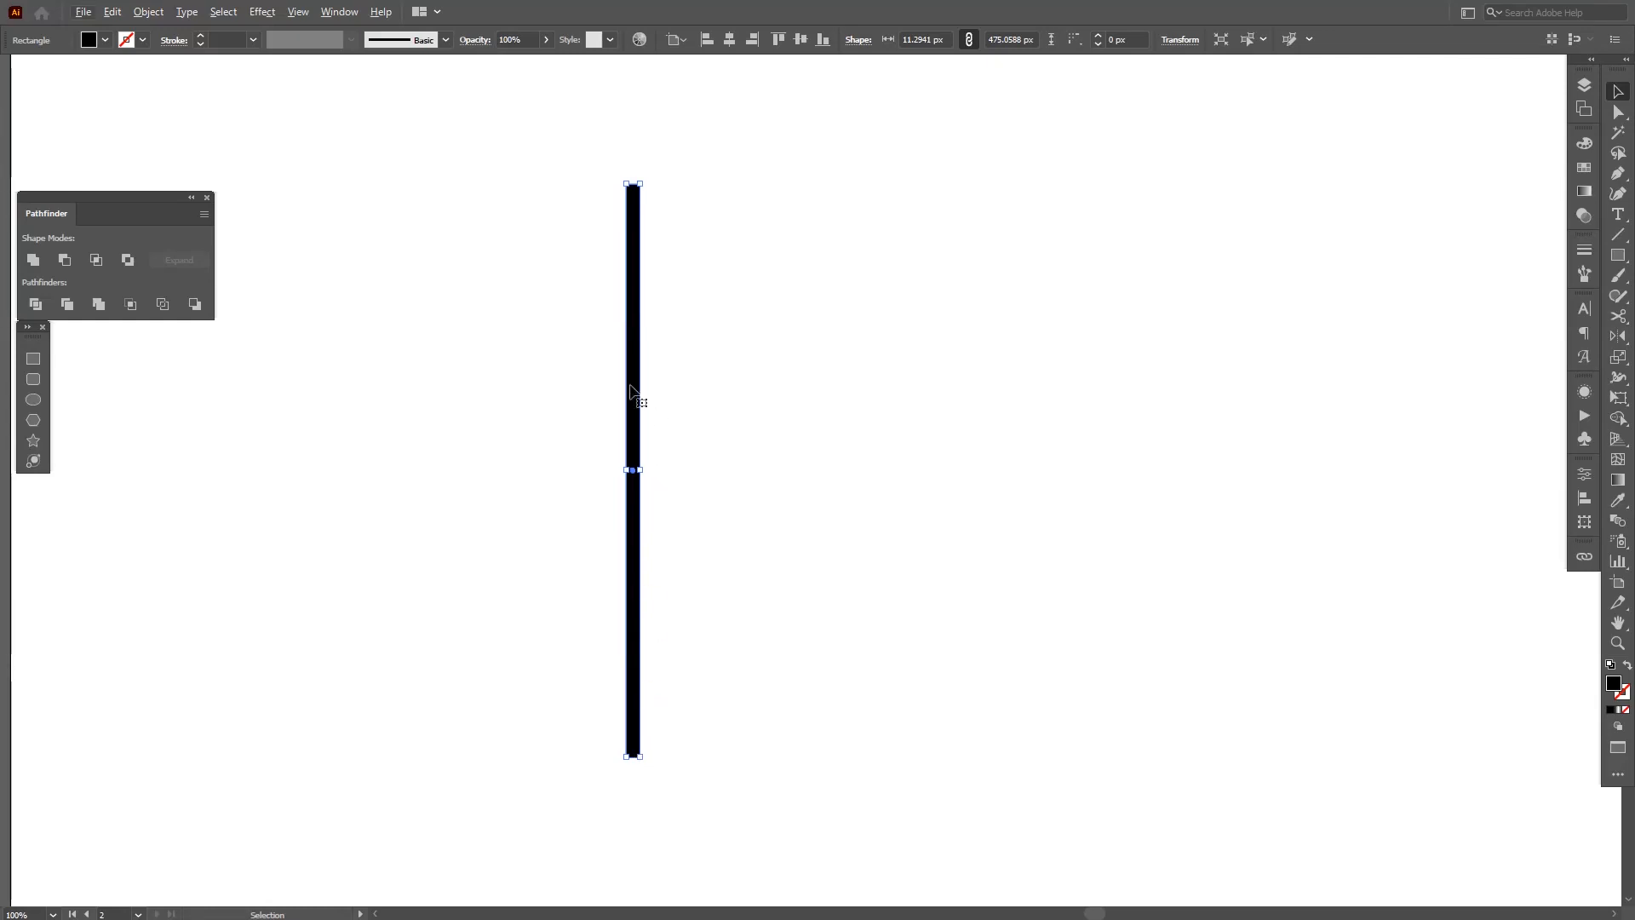
Step: Start a Distort & Transform Transform effect on the black bar with 11 copies
{"action": "left_click", "coordinate": [260, 12]}
{"action": "mouse_move", "coordinate": [331, 153]}
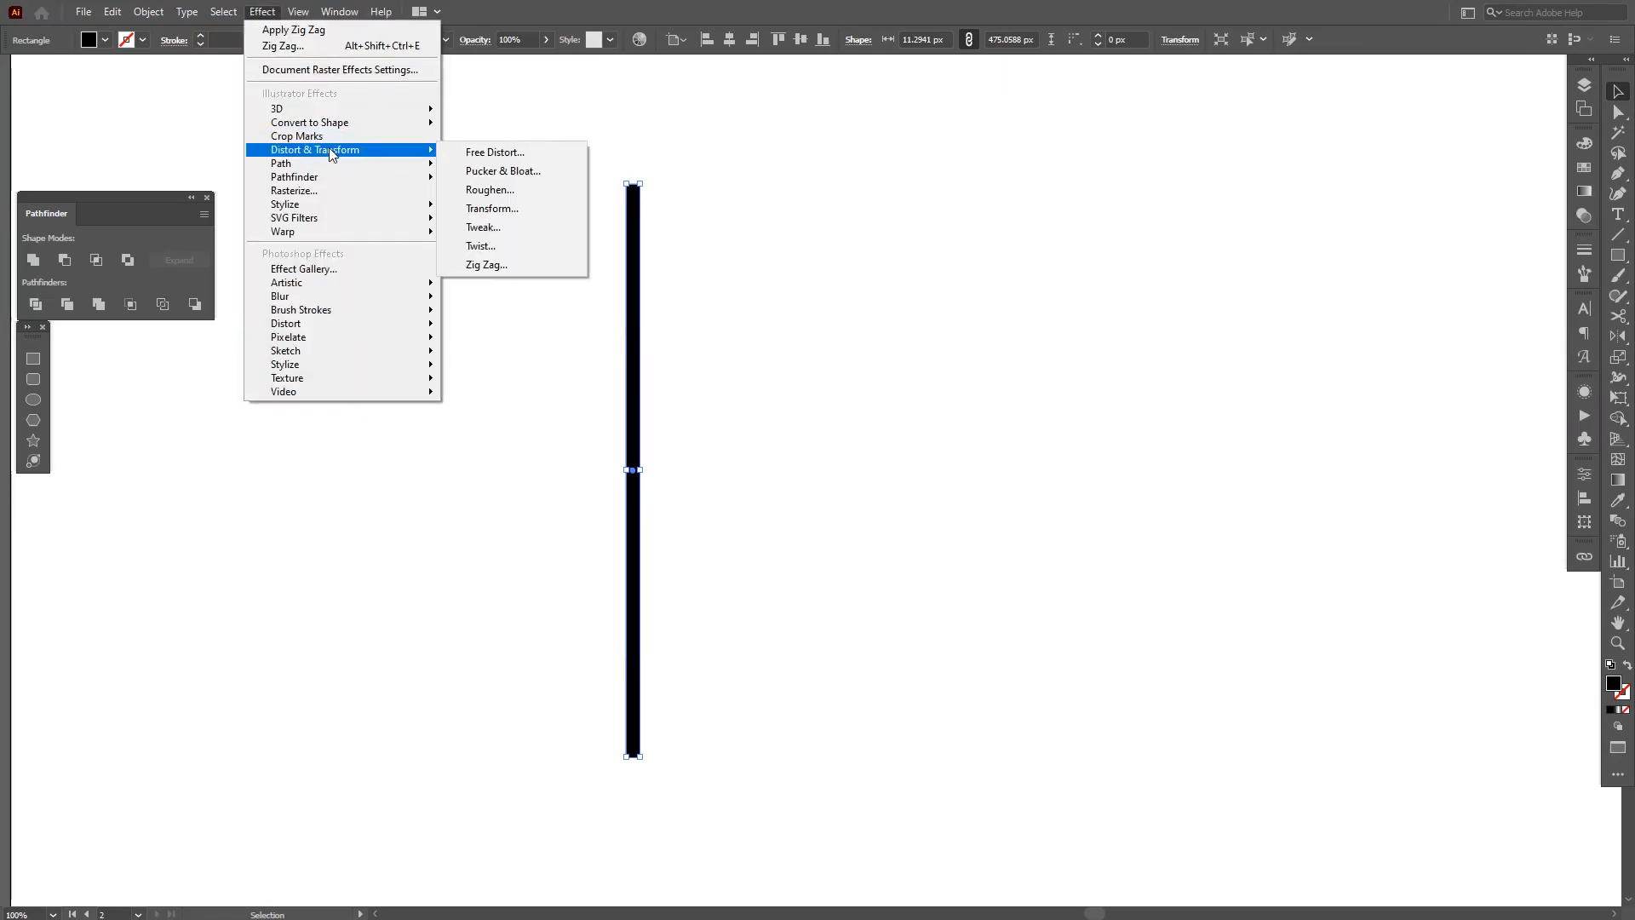
{"action": "left_click", "coordinate": [519, 206]}
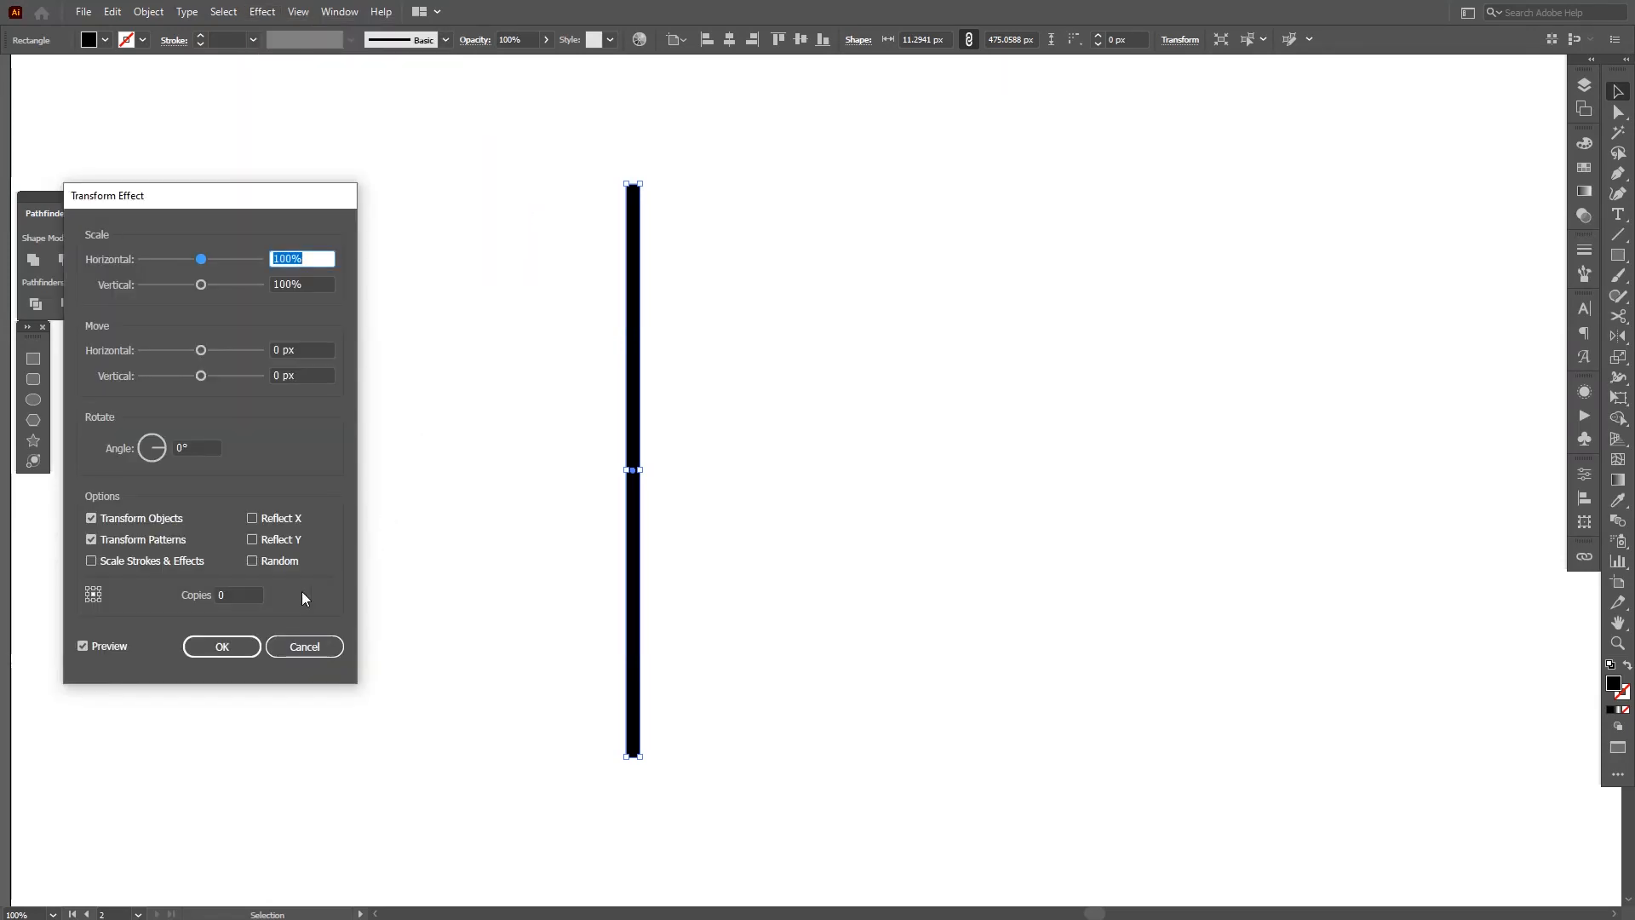
{"action": "left_click", "coordinate": [248, 599]}
{"action": "type", "text": "5"}
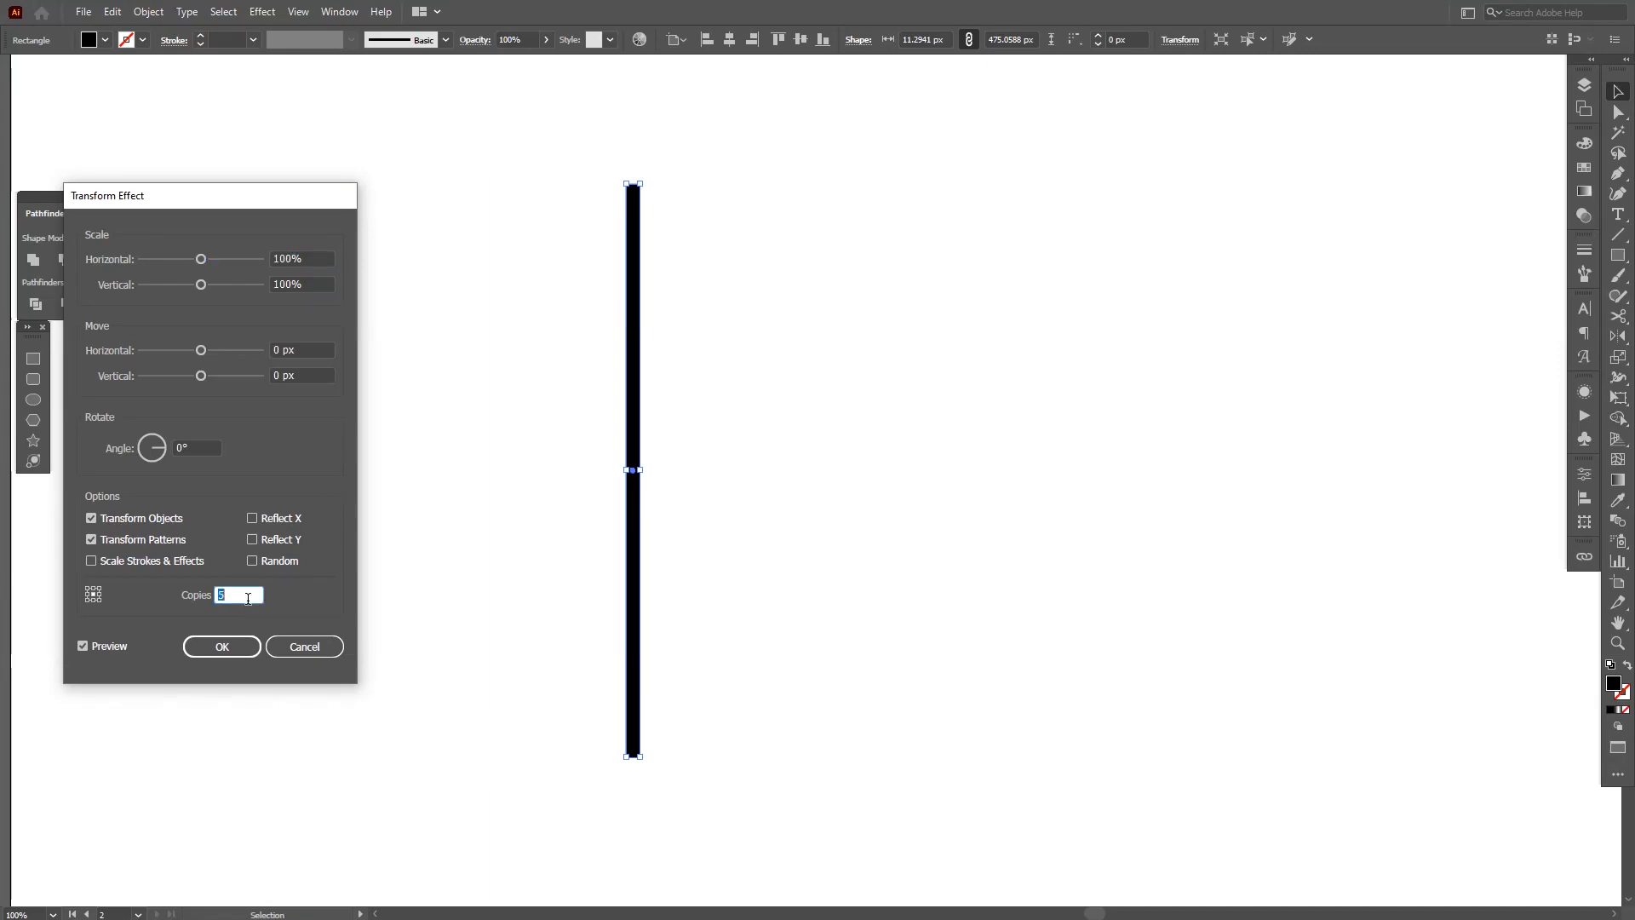
Step: Set the Transform effect's horizontal move to 23 px to space the copied bars evenly
{"action": "left_click", "coordinate": [319, 351]}
{"action": "key", "text": "Up"}
{"action": "key", "text": "Up"}
{"action": "key", "text": "Up"}
{"action": "key", "text": "Up"}
{"action": "key", "text": "Up"}
{"action": "key", "text": "Up"}
{"action": "key", "text": "Up"}
{"action": "key", "text": "Up"}
{"action": "key", "text": "Up"}
{"action": "key", "text": "Up"}
{"action": "key", "text": "Up"}
{"action": "key", "text": "Up"}
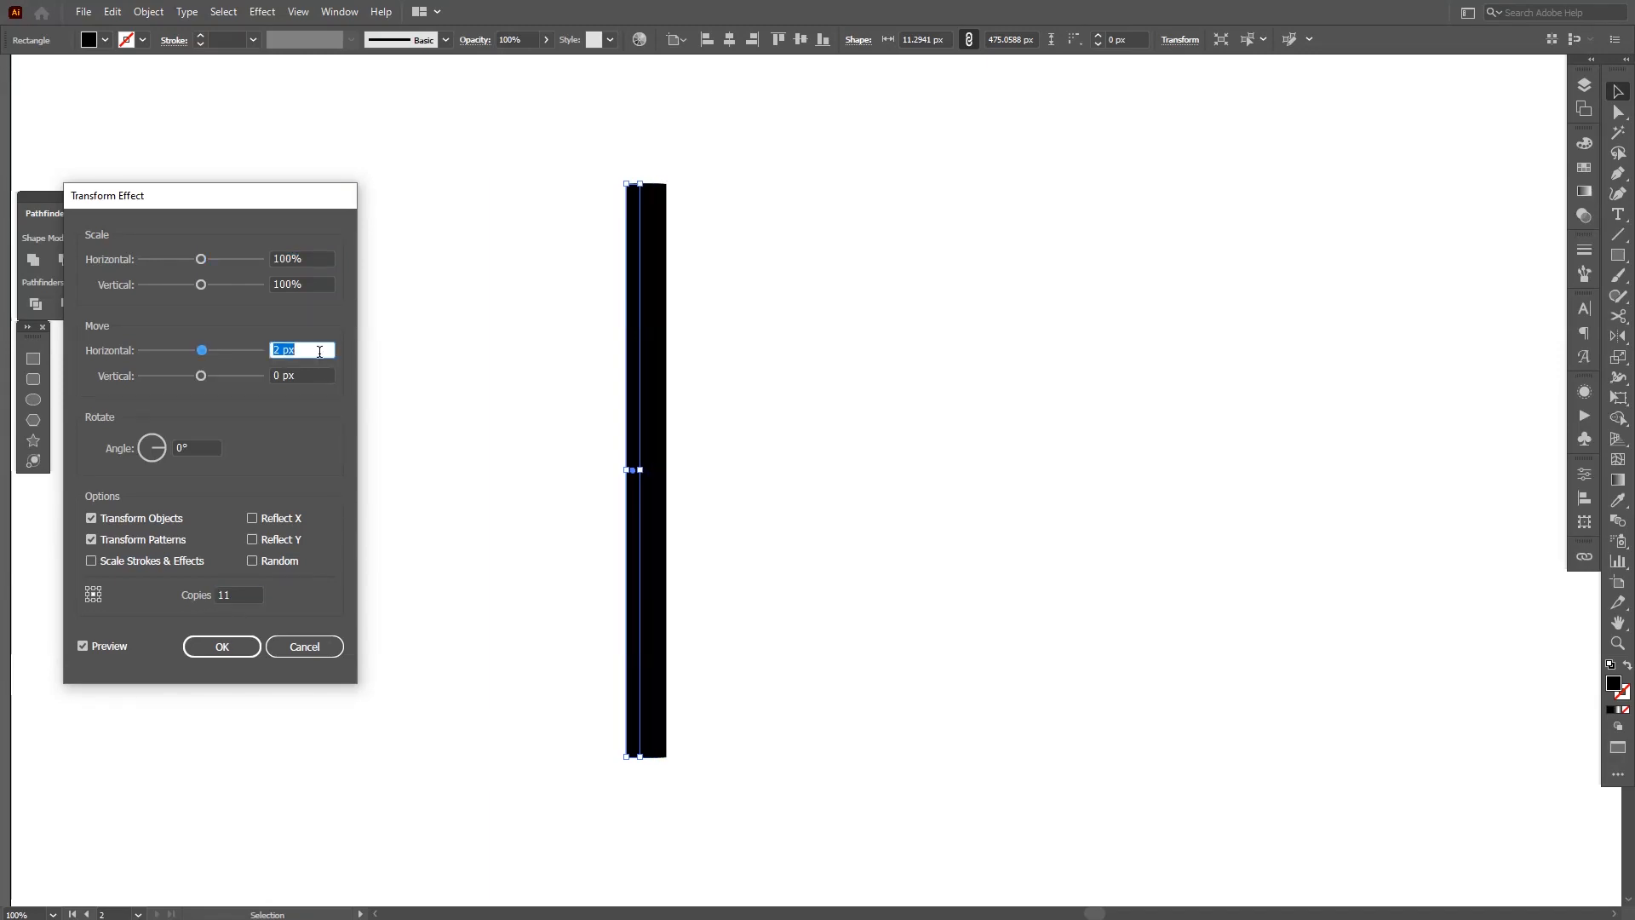
{"action": "key", "text": "Up"}
{"action": "key", "text": "Up"}
{"action": "key", "text": "Up"}
{"action": "key", "text": "Up"}
{"action": "key", "text": "Up"}
{"action": "key", "text": "Up"}
{"action": "key", "text": "Up"}
{"action": "key", "text": "Up"}
{"action": "key", "text": "Up"}
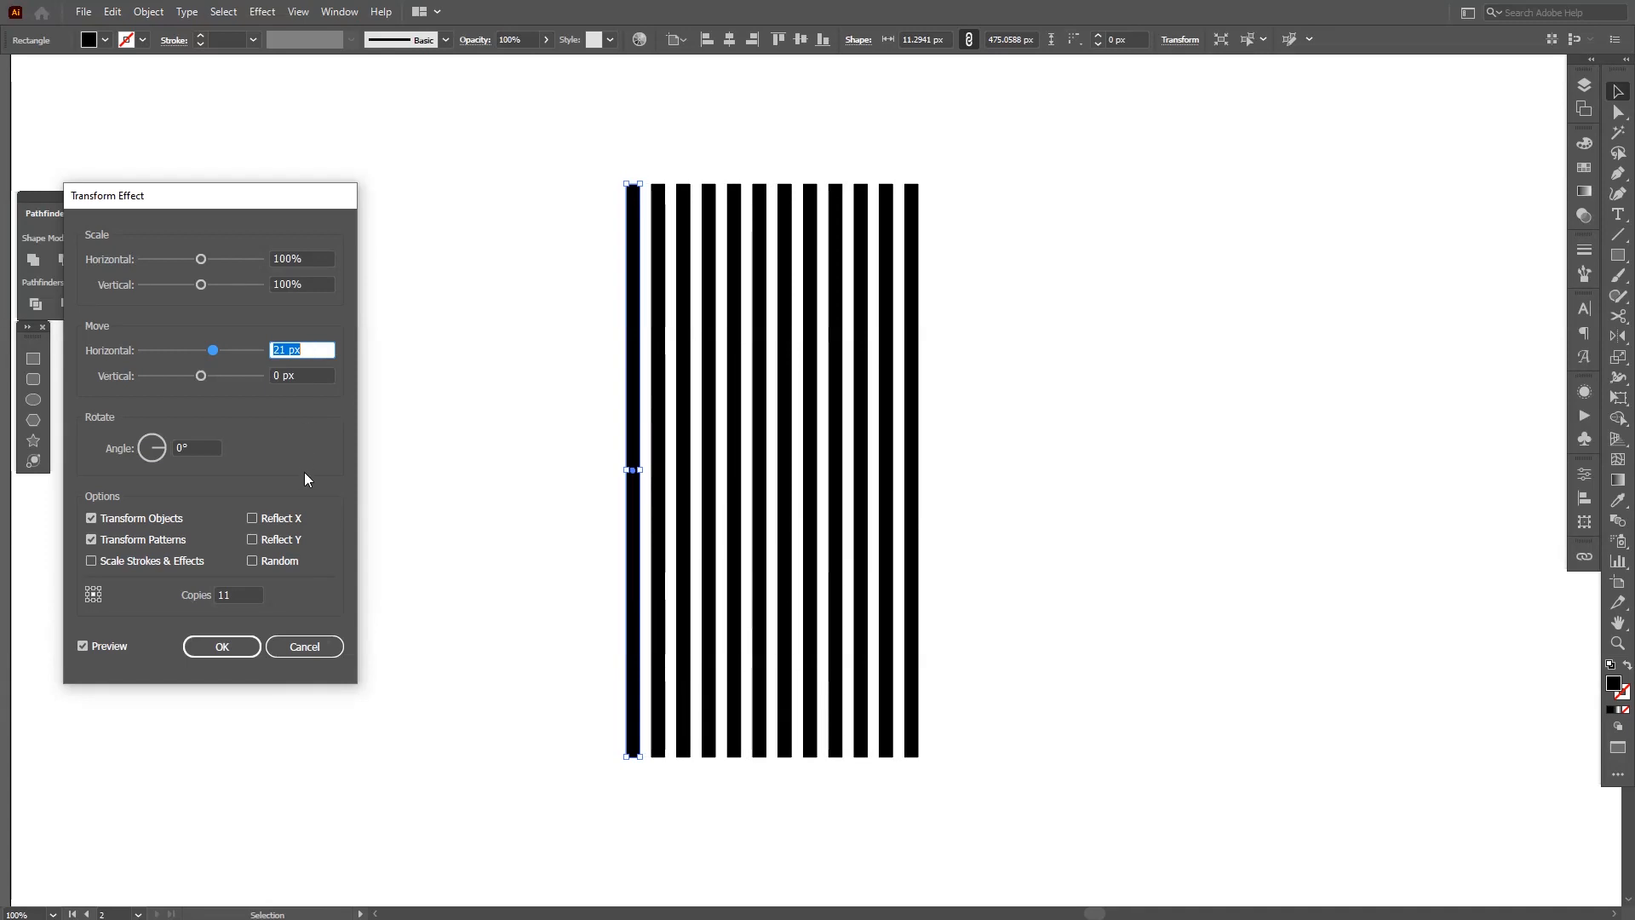
{"action": "key", "text": "Down"}
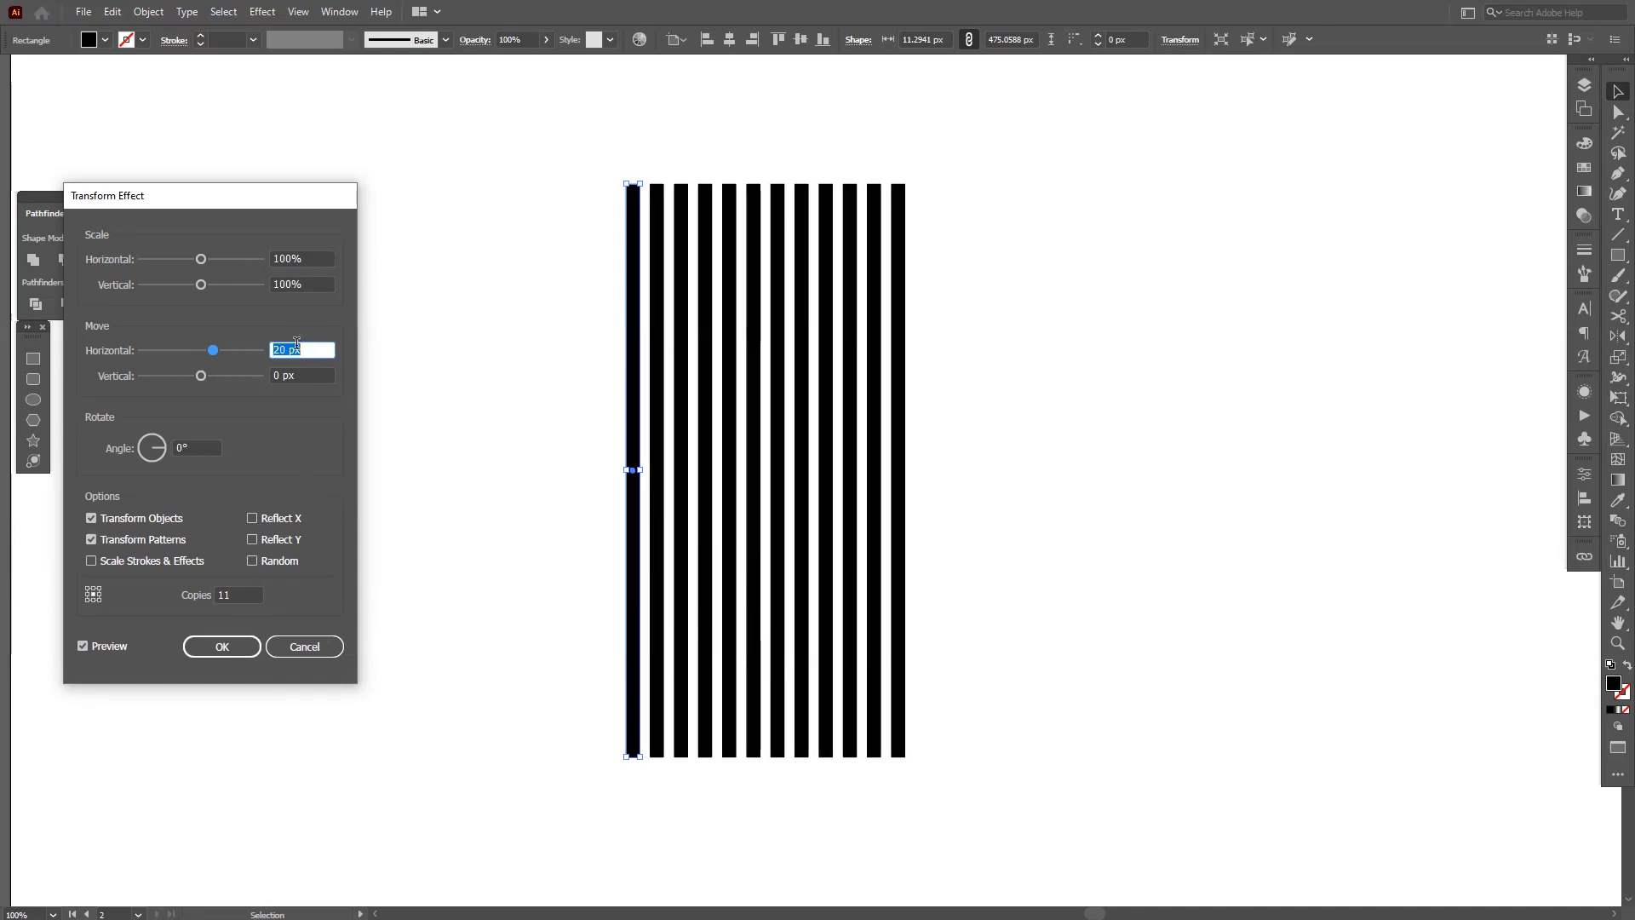
{"action": "key", "text": "Up"}
{"action": "key", "text": "Up"}
{"action": "key", "text": "Up"}
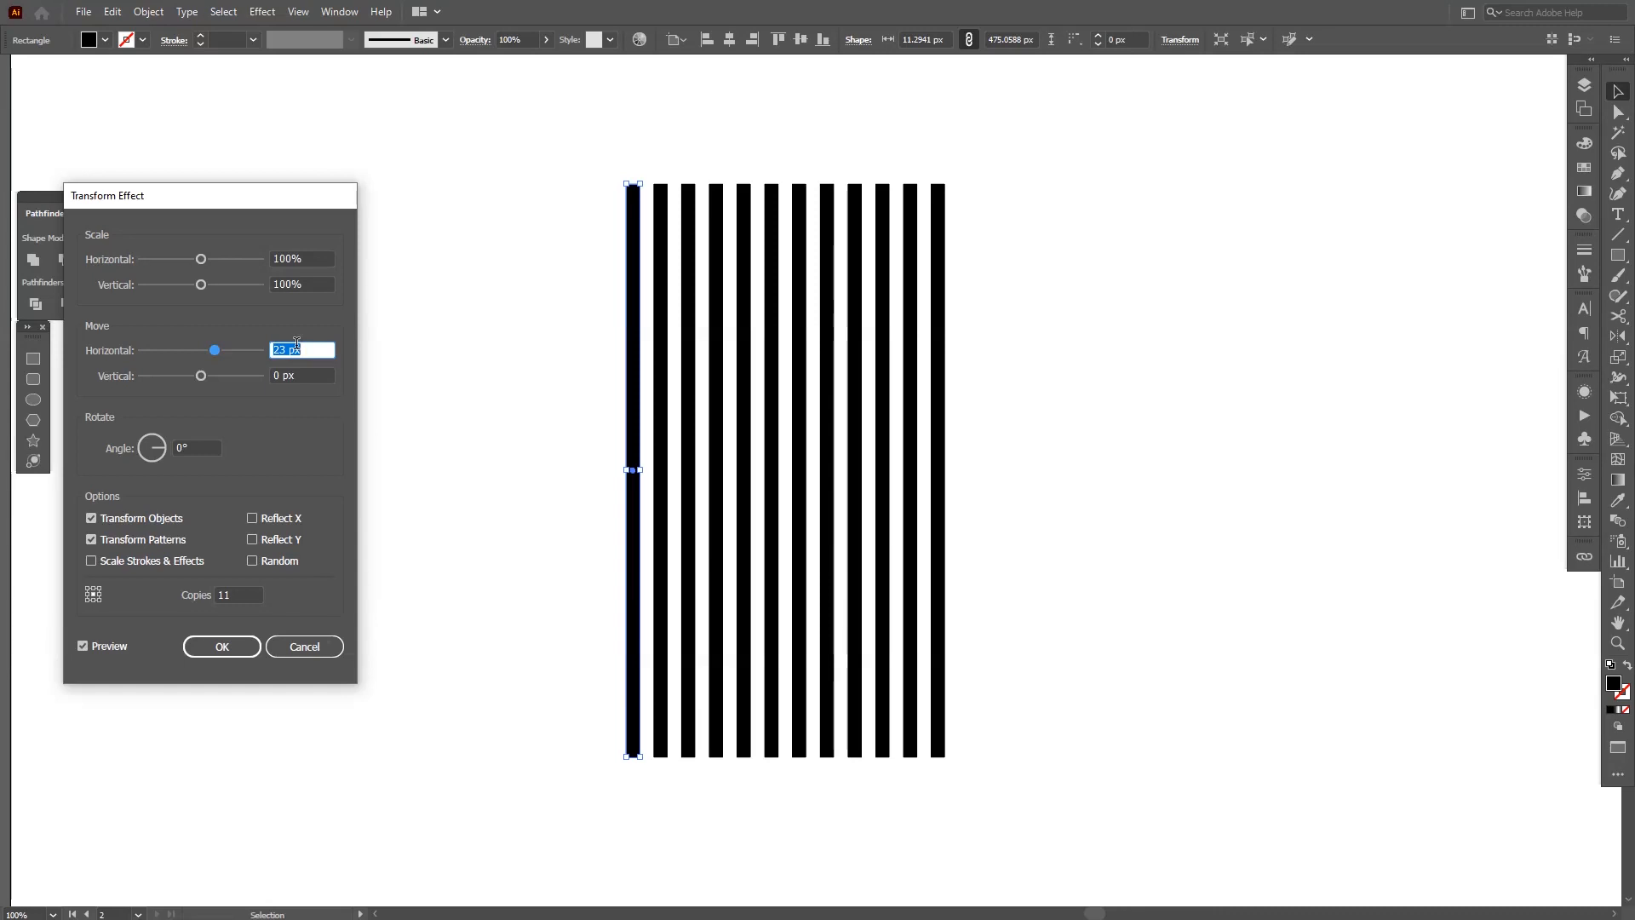
Step: Set the number of copies to 21 and apply the Transform effect
{"action": "left_click", "coordinate": [243, 591]}
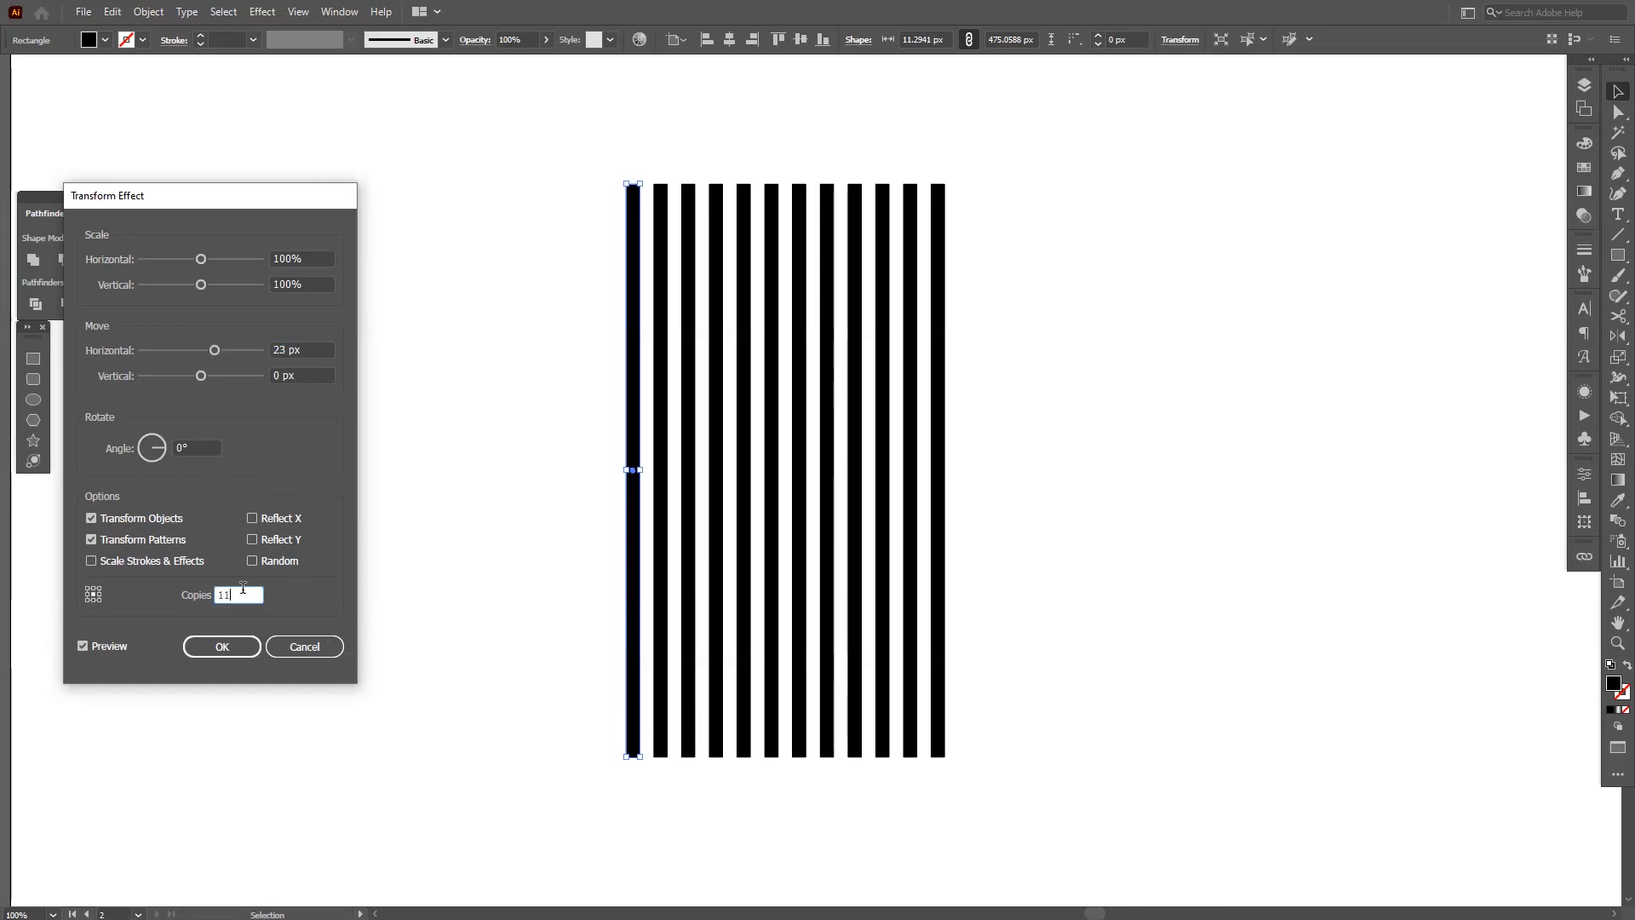
{"action": "key", "text": "Up"}
{"action": "key", "text": "Up"}
{"action": "key", "text": "Up"}
{"action": "key", "text": "Up"}
{"action": "key", "text": "Up"}
{"action": "key", "text": "Up"}
{"action": "key", "text": "Up"}
{"action": "key", "text": "Up"}
{"action": "key", "text": "Up"}
{"action": "key", "text": "Up"}
{"action": "key", "text": "Up"}
{"action": "key", "text": "Down"}
{"action": "key", "text": "Down"}
{"action": "key", "text": "Up"}
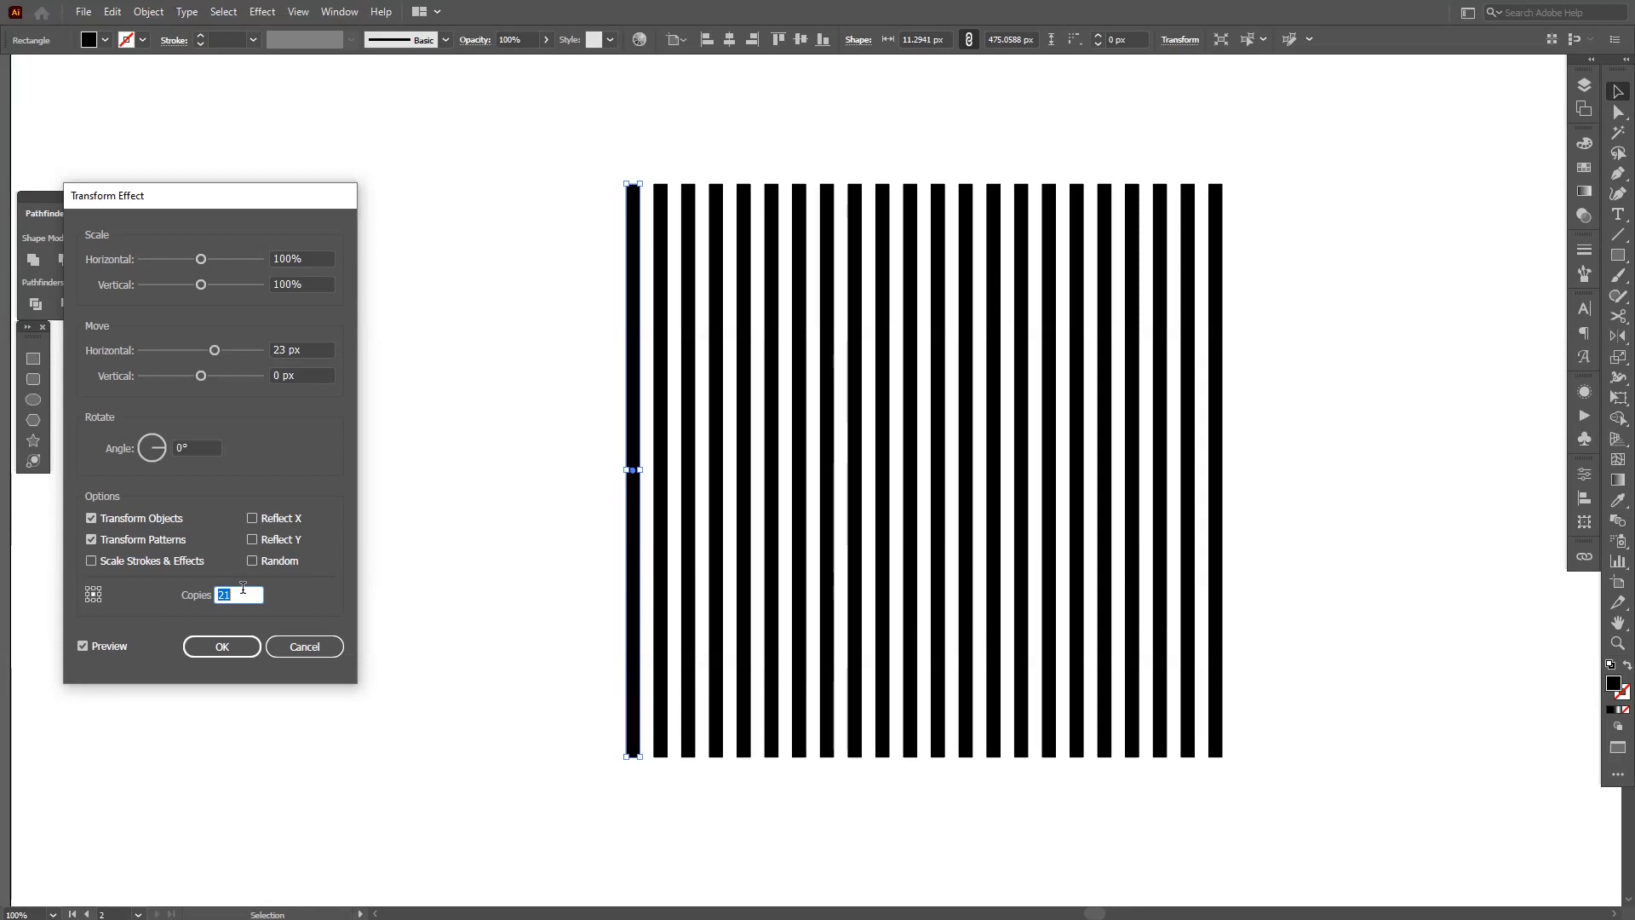
{"action": "left_click", "coordinate": [222, 647]}
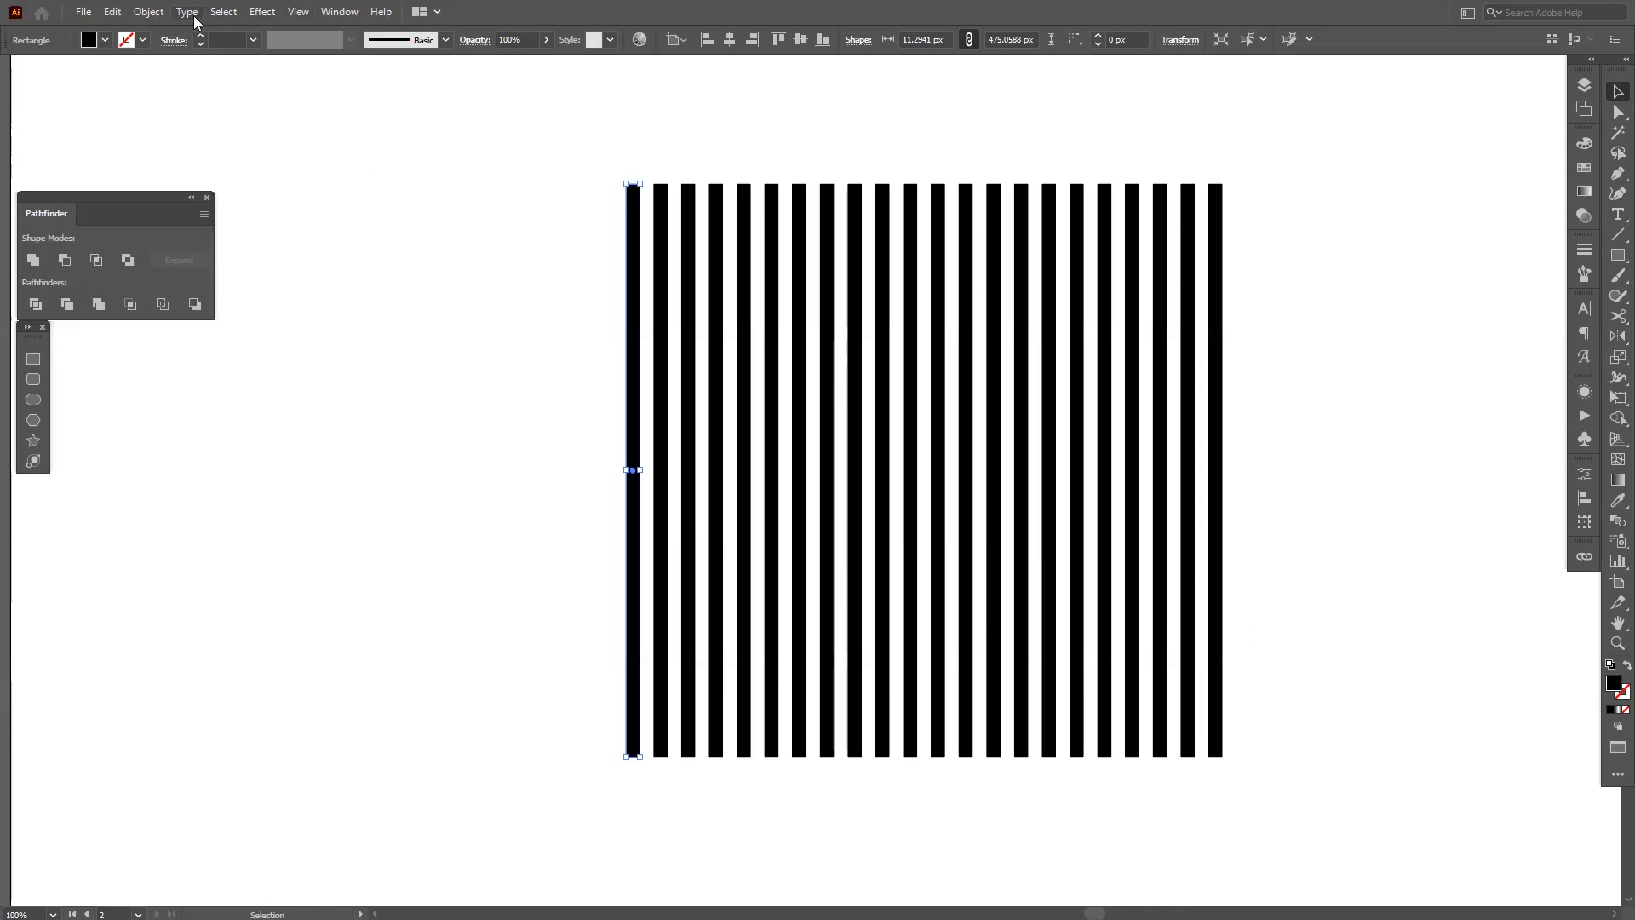
Step: Expand the appearance of the repeated bars and shift the stripes about 126 px left
{"action": "left_click", "coordinate": [149, 12]}
{"action": "left_click", "coordinate": [197, 230]}
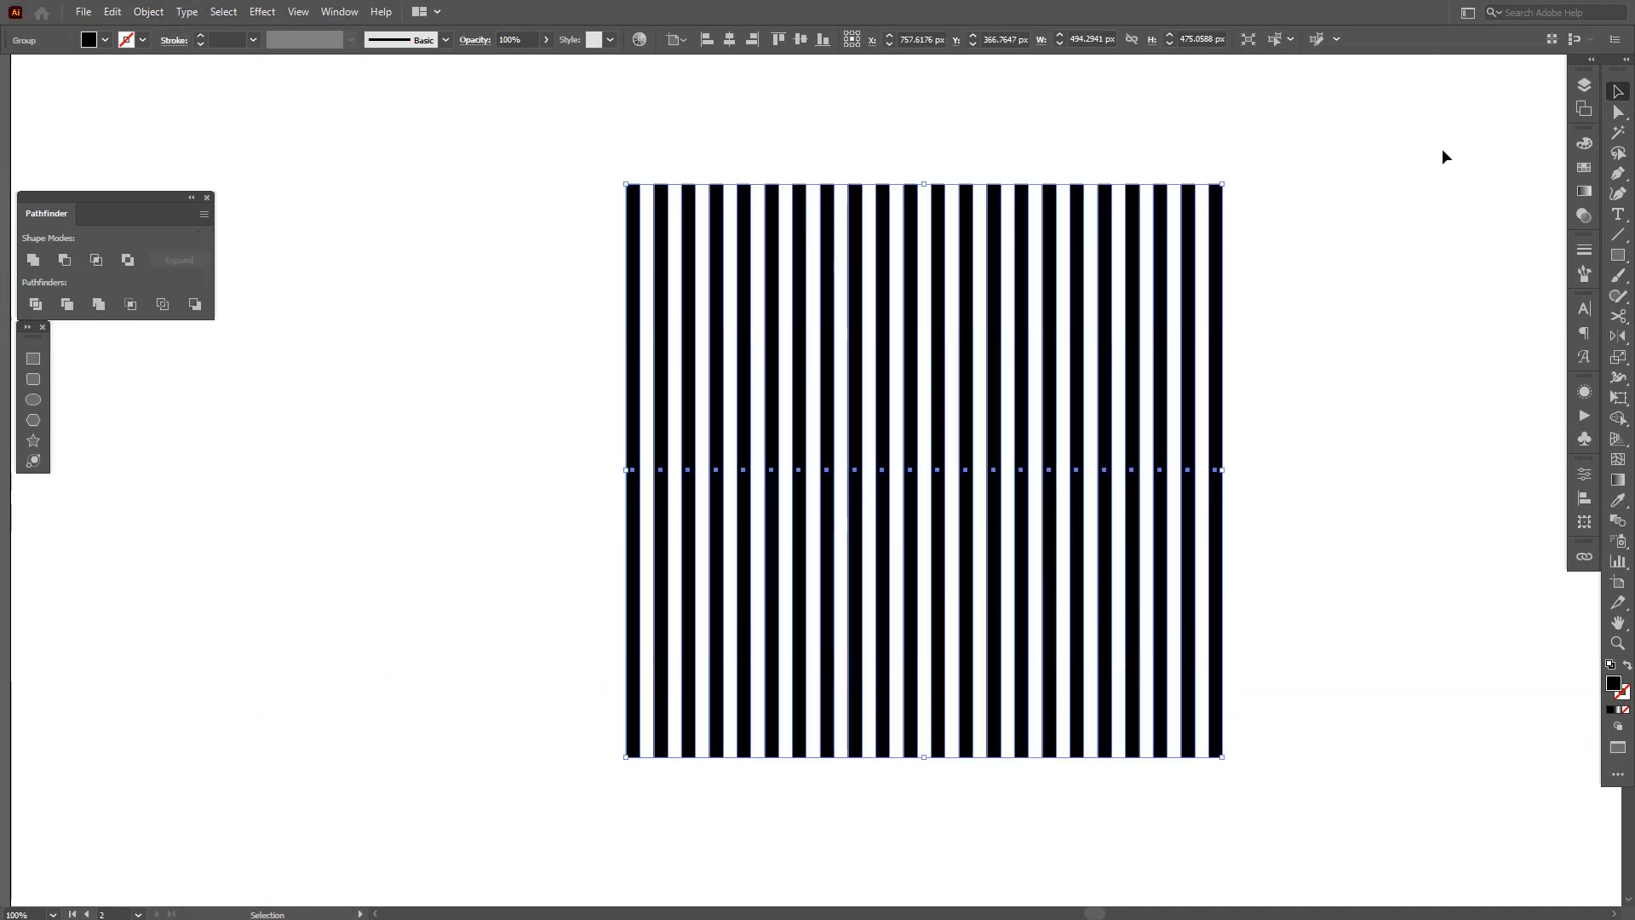
{"action": "left_click_drag", "start_coordinate": [1080, 429], "coordinate": [927, 431]}
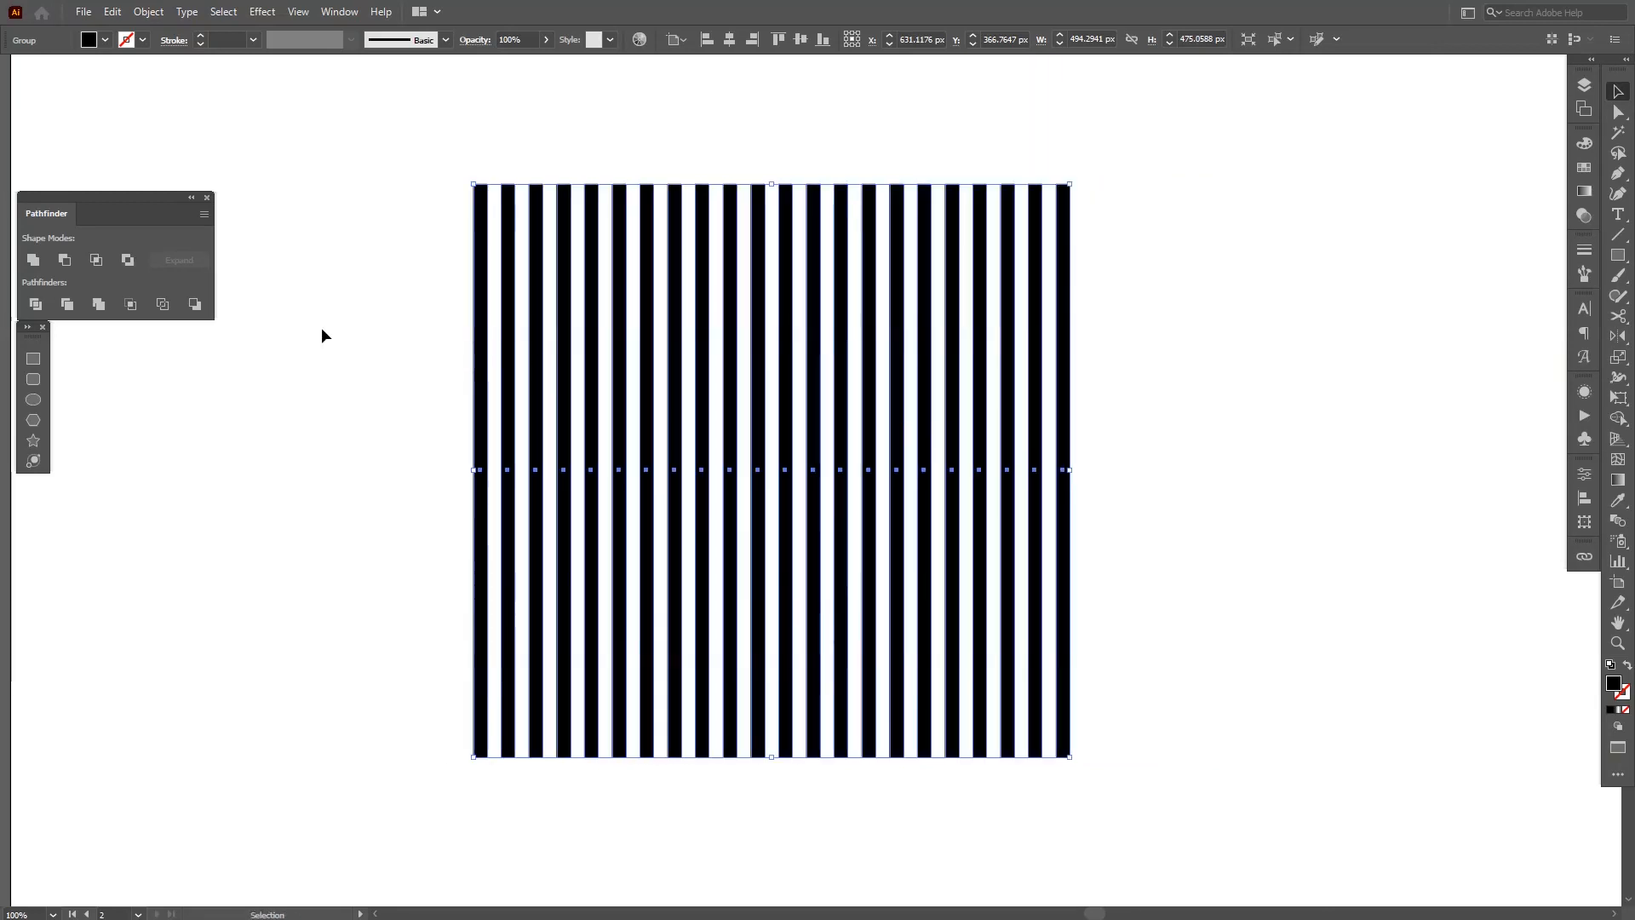
Step: Unite the stripes with Pathfinder and move them about 12 px right and down
{"action": "left_click", "coordinate": [32, 261]}
{"action": "left_click", "coordinate": [339, 11]}
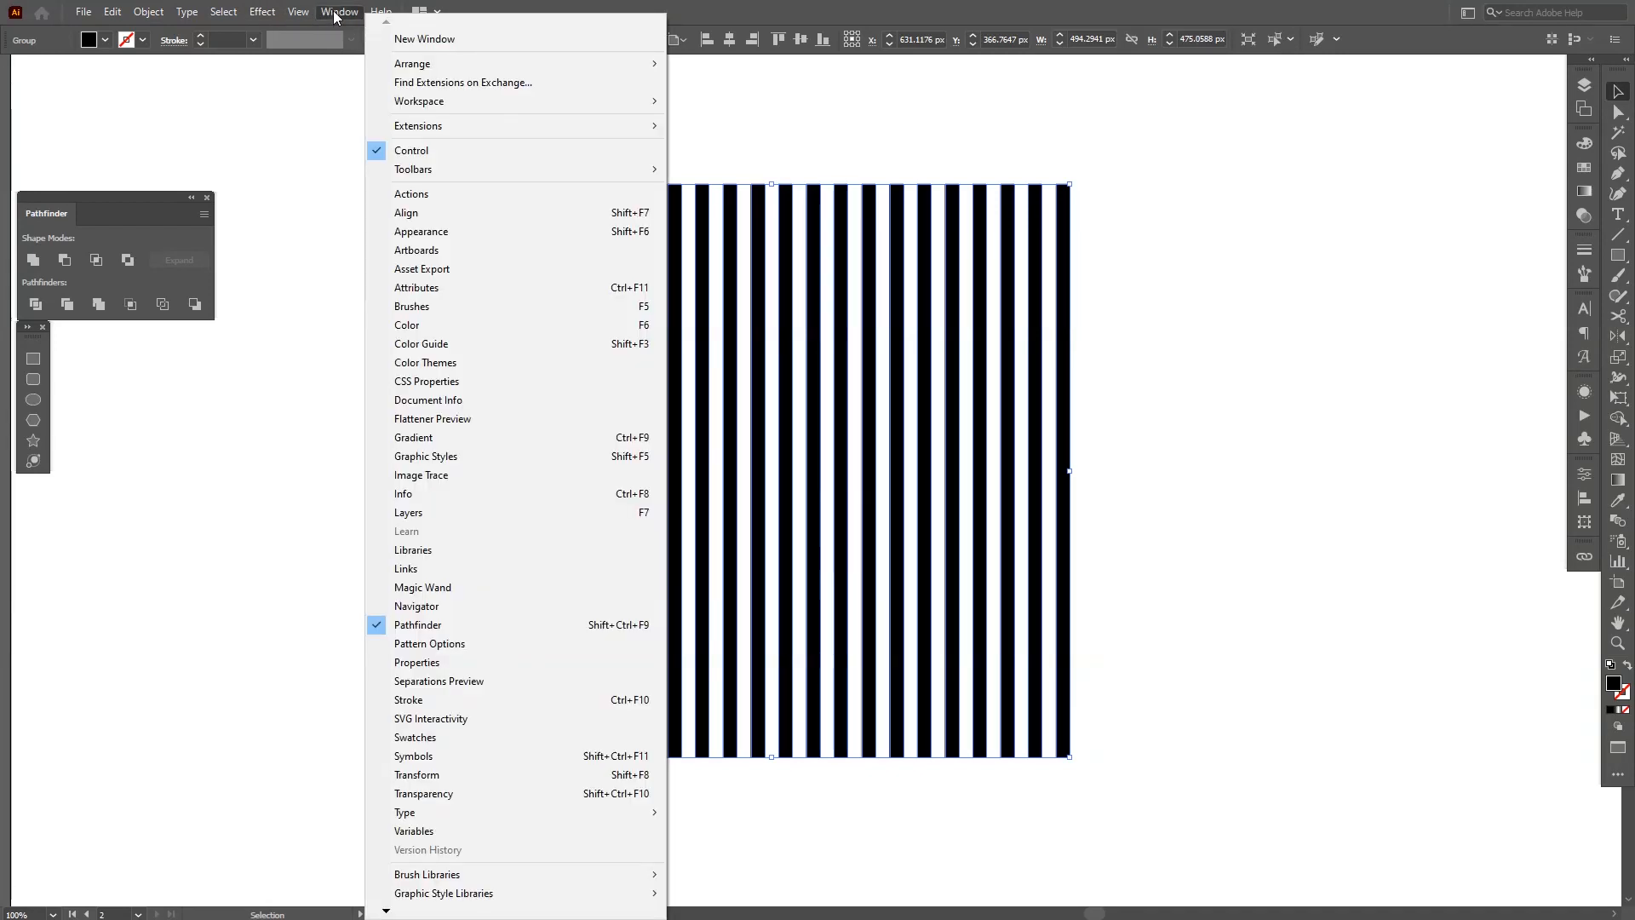
{"action": "left_click", "coordinate": [448, 629]}
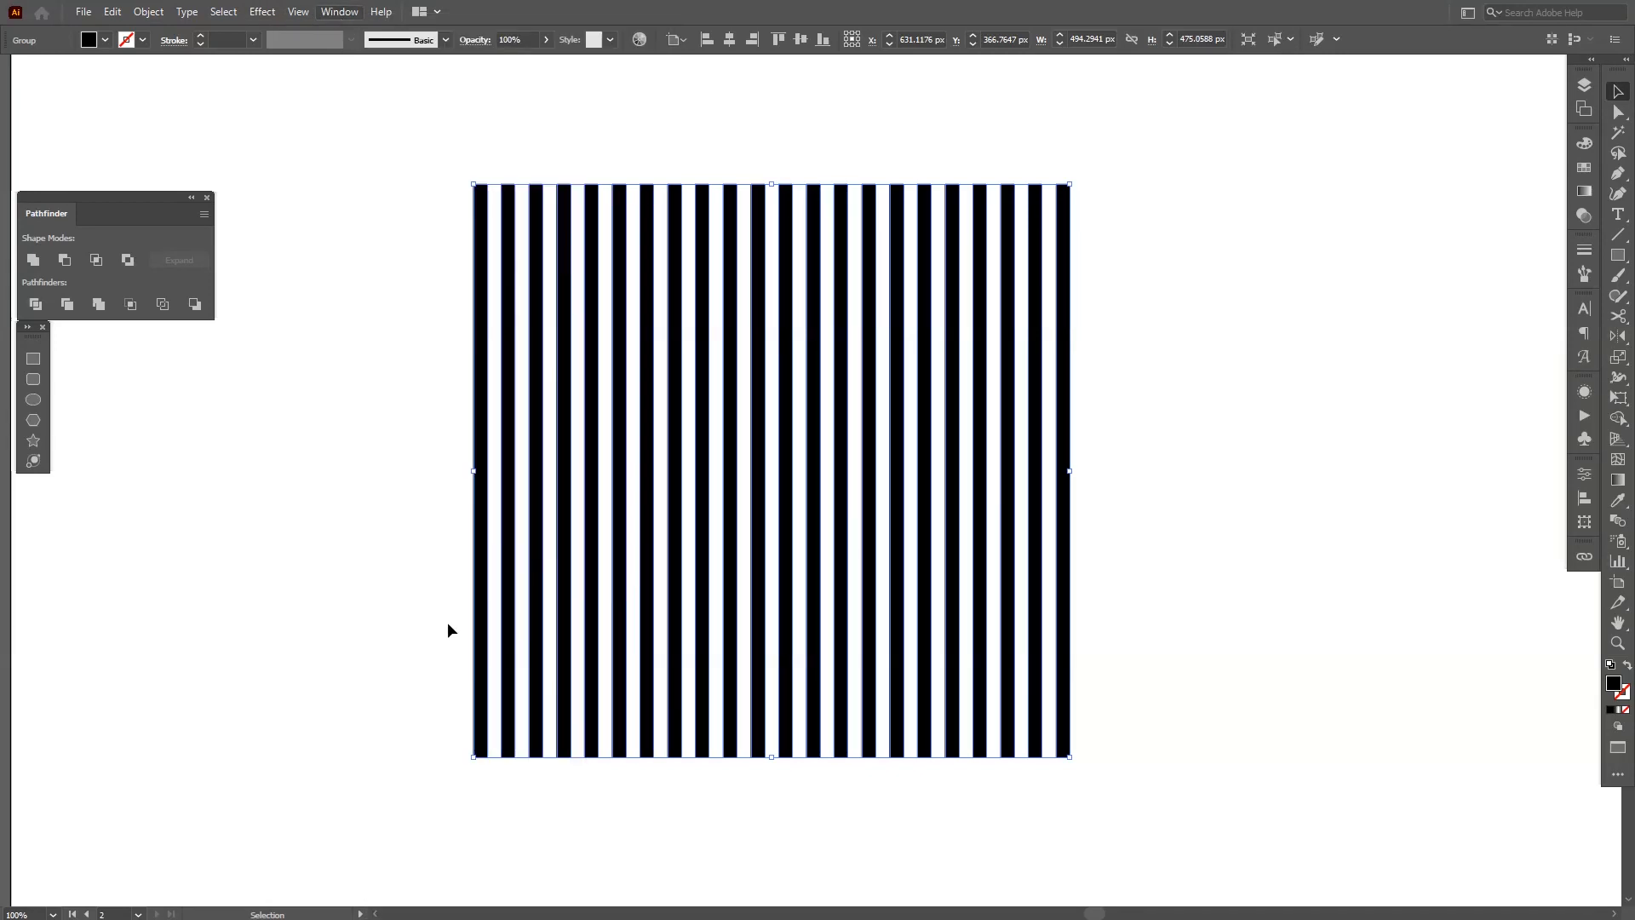
{"action": "left_click_drag", "start_coordinate": [895, 549], "coordinate": [909, 564]}
Step: Start a Zig Zag effect on the united stripes with an absolute size of 5 px
{"action": "left_click", "coordinate": [262, 11]}
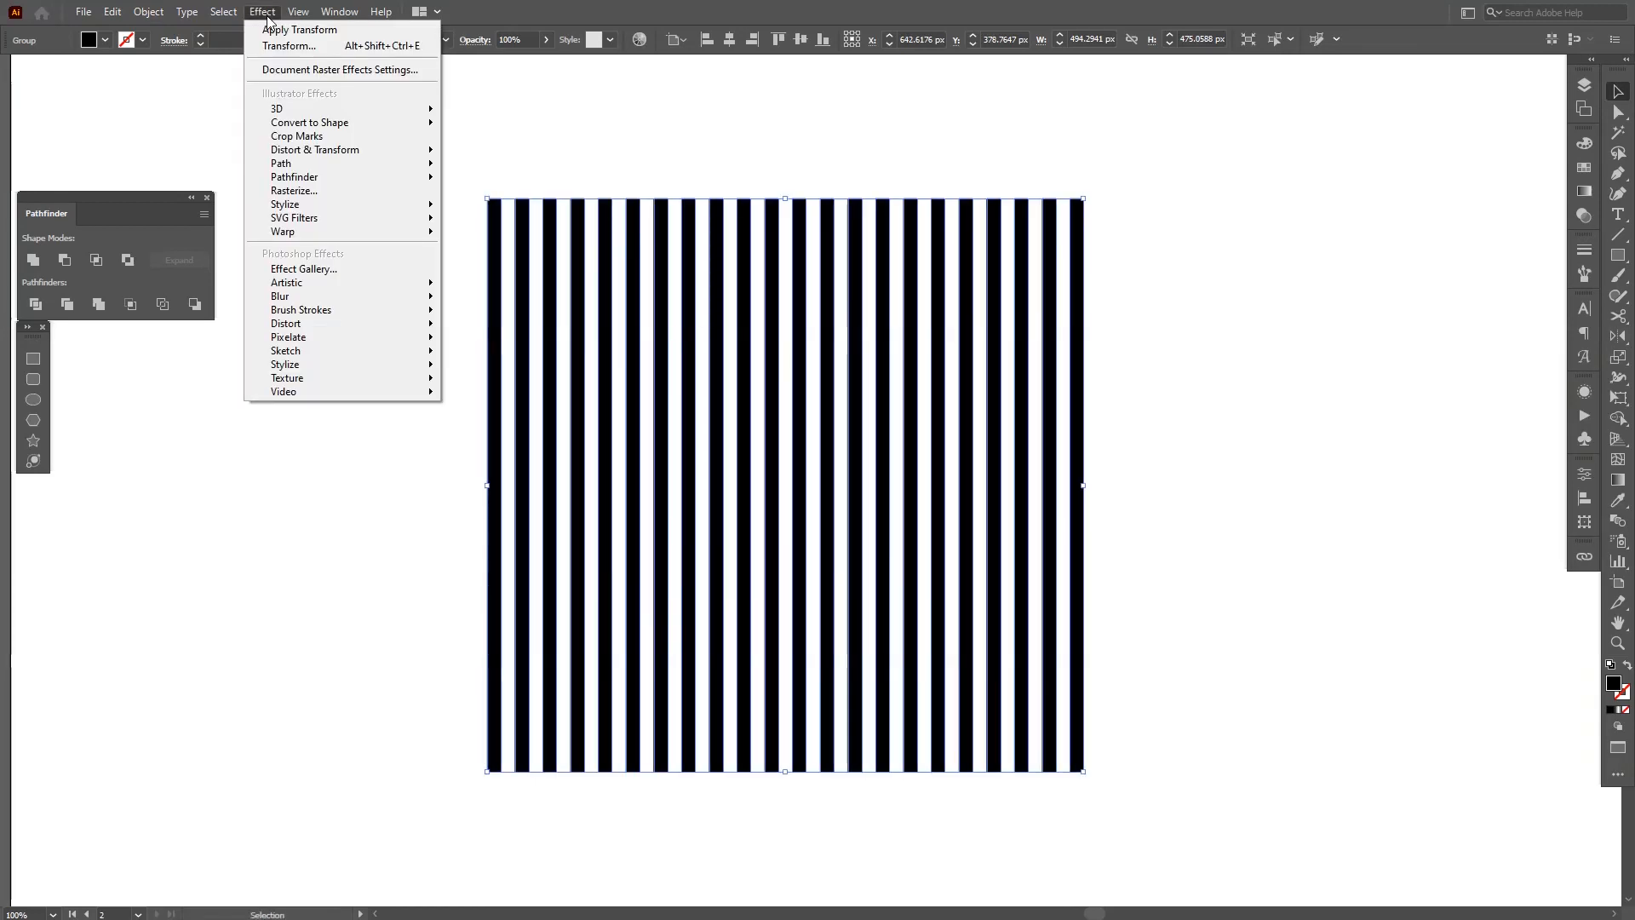
{"action": "mouse_move", "coordinate": [335, 154]}
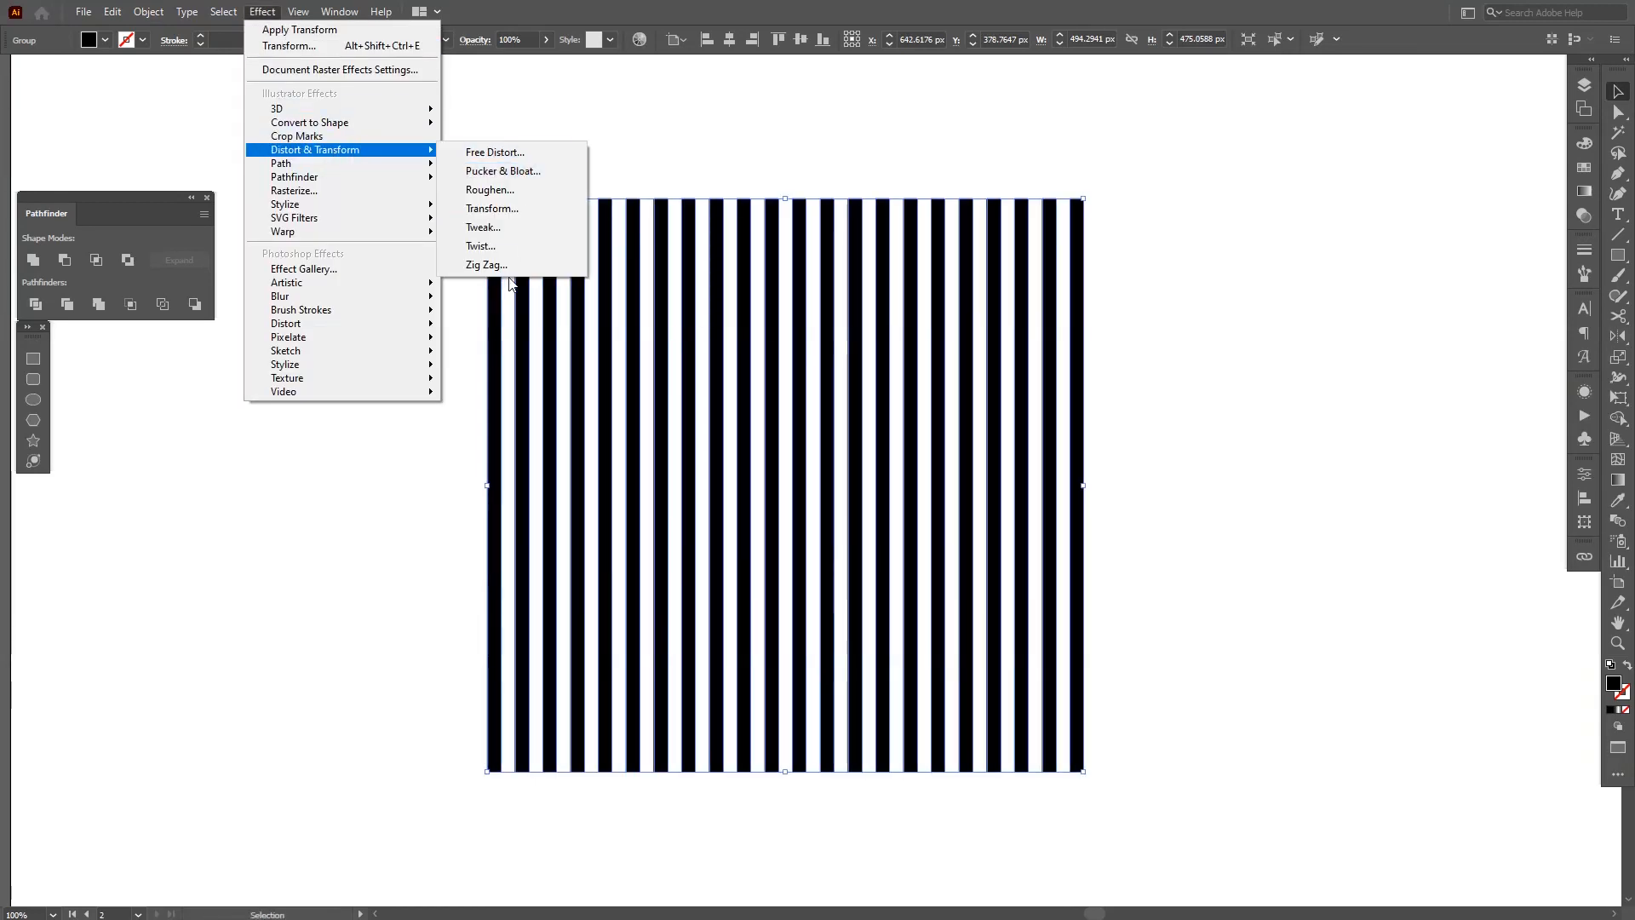
{"action": "left_click", "coordinate": [489, 232]}
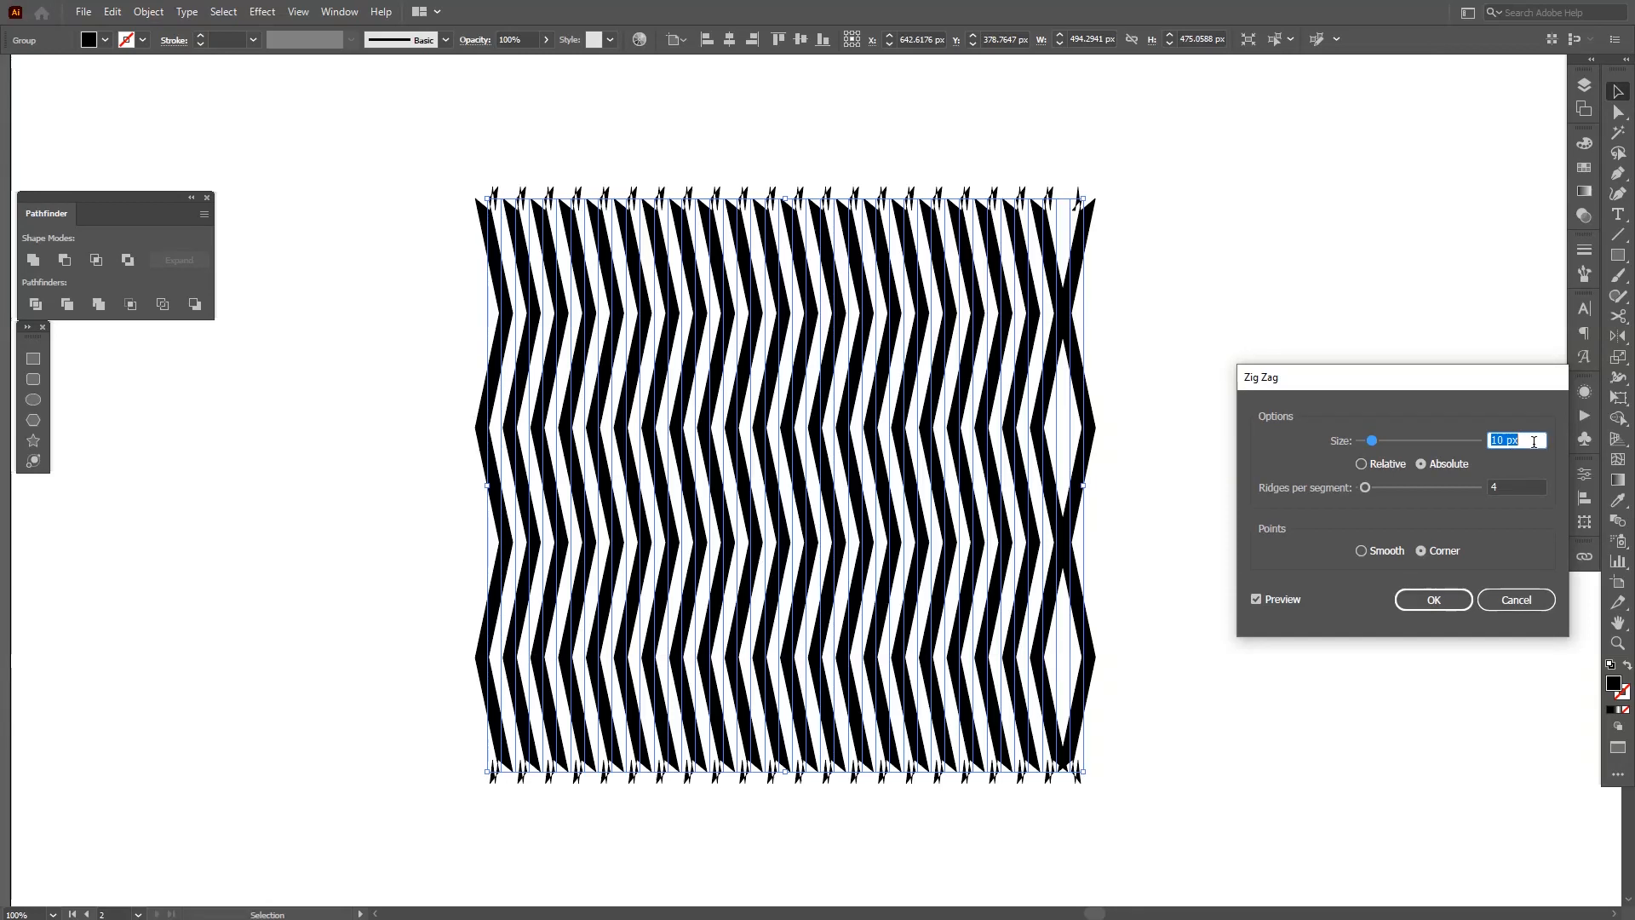
{"action": "key", "text": "Down"}
{"action": "key", "text": "Down"}
{"action": "key", "text": "Down"}
{"action": "key", "text": "Down"}
{"action": "key", "text": "Up"}
{"action": "key", "text": "Up"}
{"action": "key", "text": "Down"}
{"action": "key", "text": "Down"}
{"action": "key", "text": "Down"}
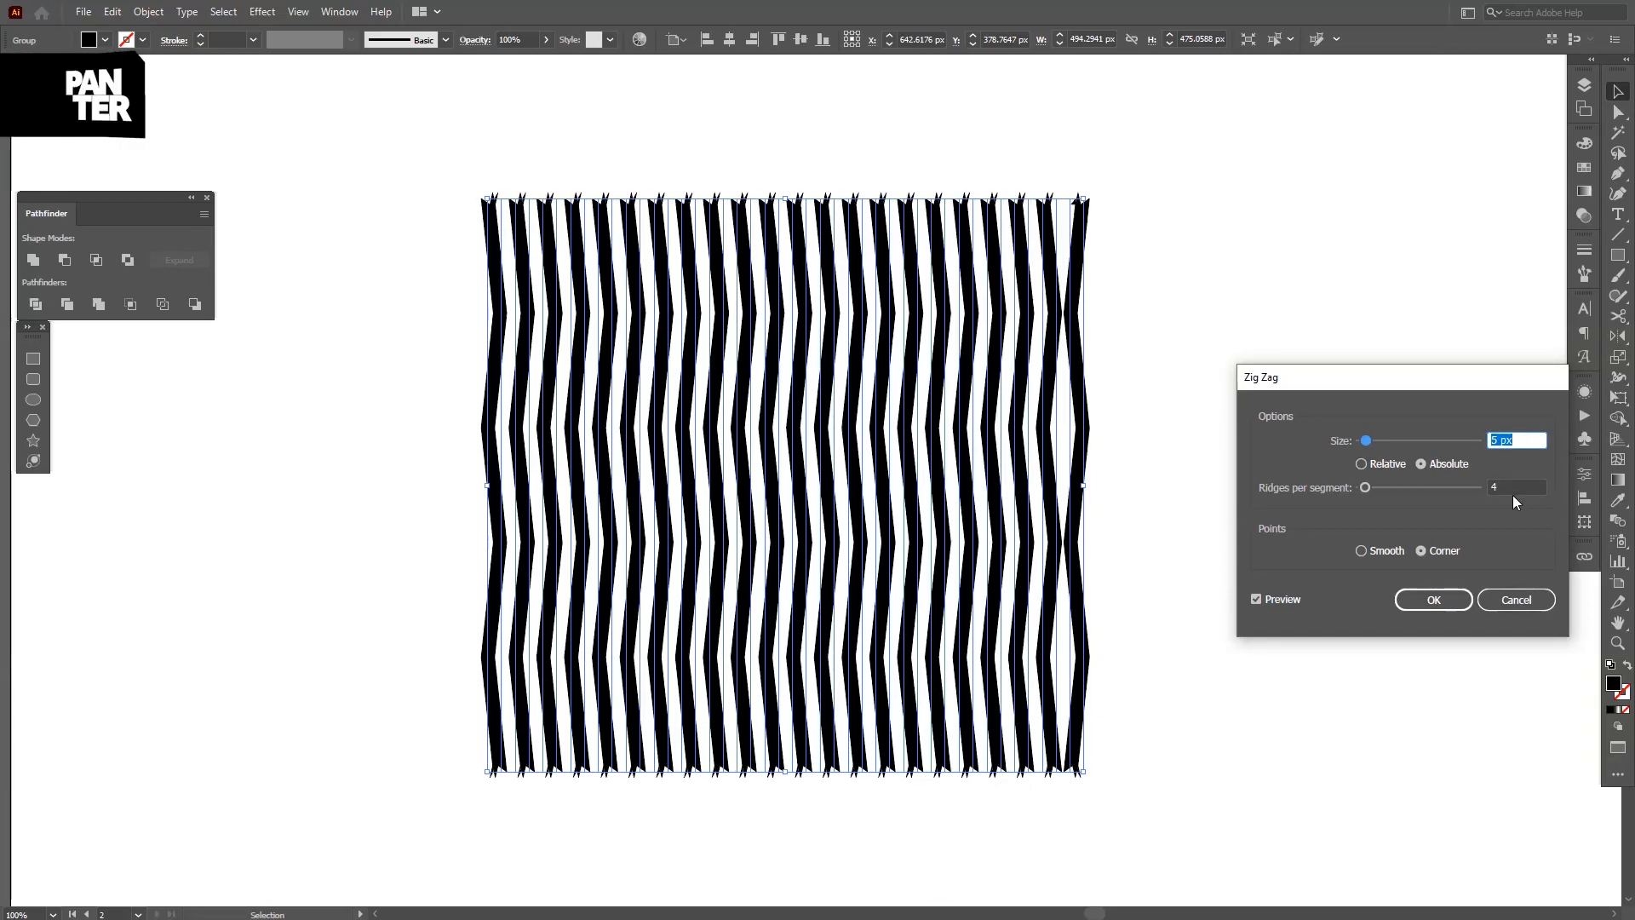
Step: Set the Zig Zag effect to 27 ridges per segment with smooth points and apply it
{"action": "left_click", "coordinate": [1513, 488]}
{"action": "key", "text": "Up"}
{"action": "key", "text": "Up"}
{"action": "key", "text": "Up"}
{"action": "key", "text": "Up"}
{"action": "key", "text": "Up"}
{"action": "key", "text": "Up"}
{"action": "key", "text": "Up"}
{"action": "key", "text": "Up"}
{"action": "key", "text": "Up"}
{"action": "key", "text": "Up"}
{"action": "key", "text": "Up"}
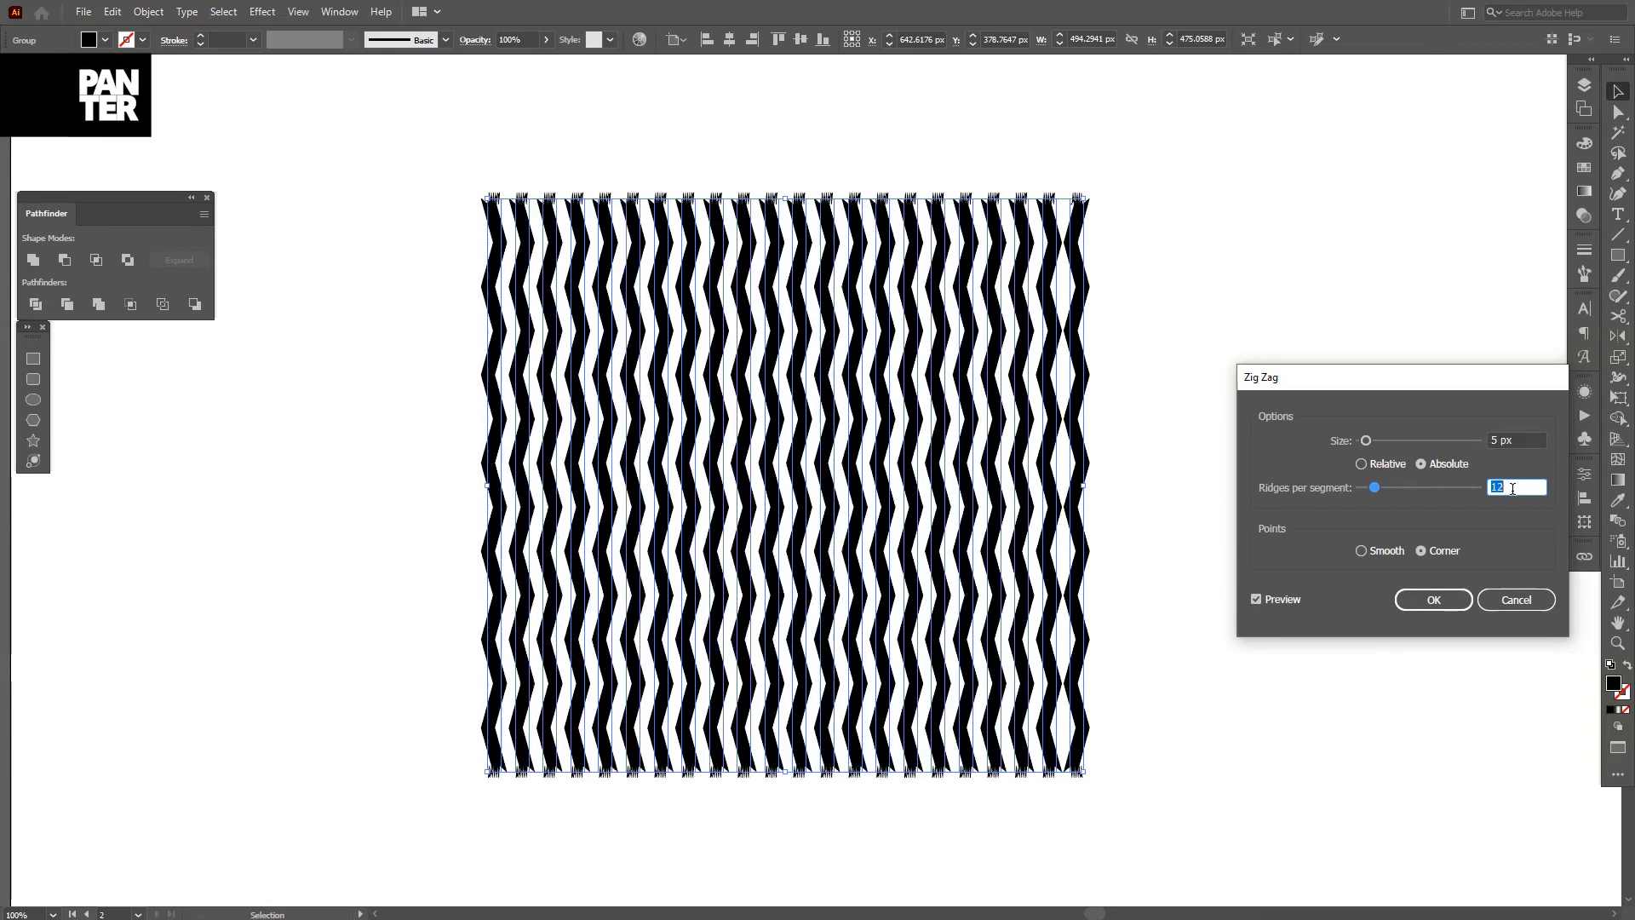
{"action": "key", "text": "Up"}
{"action": "key", "text": "Up"}
{"action": "key", "text": "Up"}
{"action": "key", "text": "Up"}
{"action": "key", "text": "Up"}
{"action": "key", "text": "Up"}
{"action": "key", "text": "Up"}
{"action": "key", "text": "Up"}
{"action": "key", "text": "Up"}
{"action": "key", "text": "Up"}
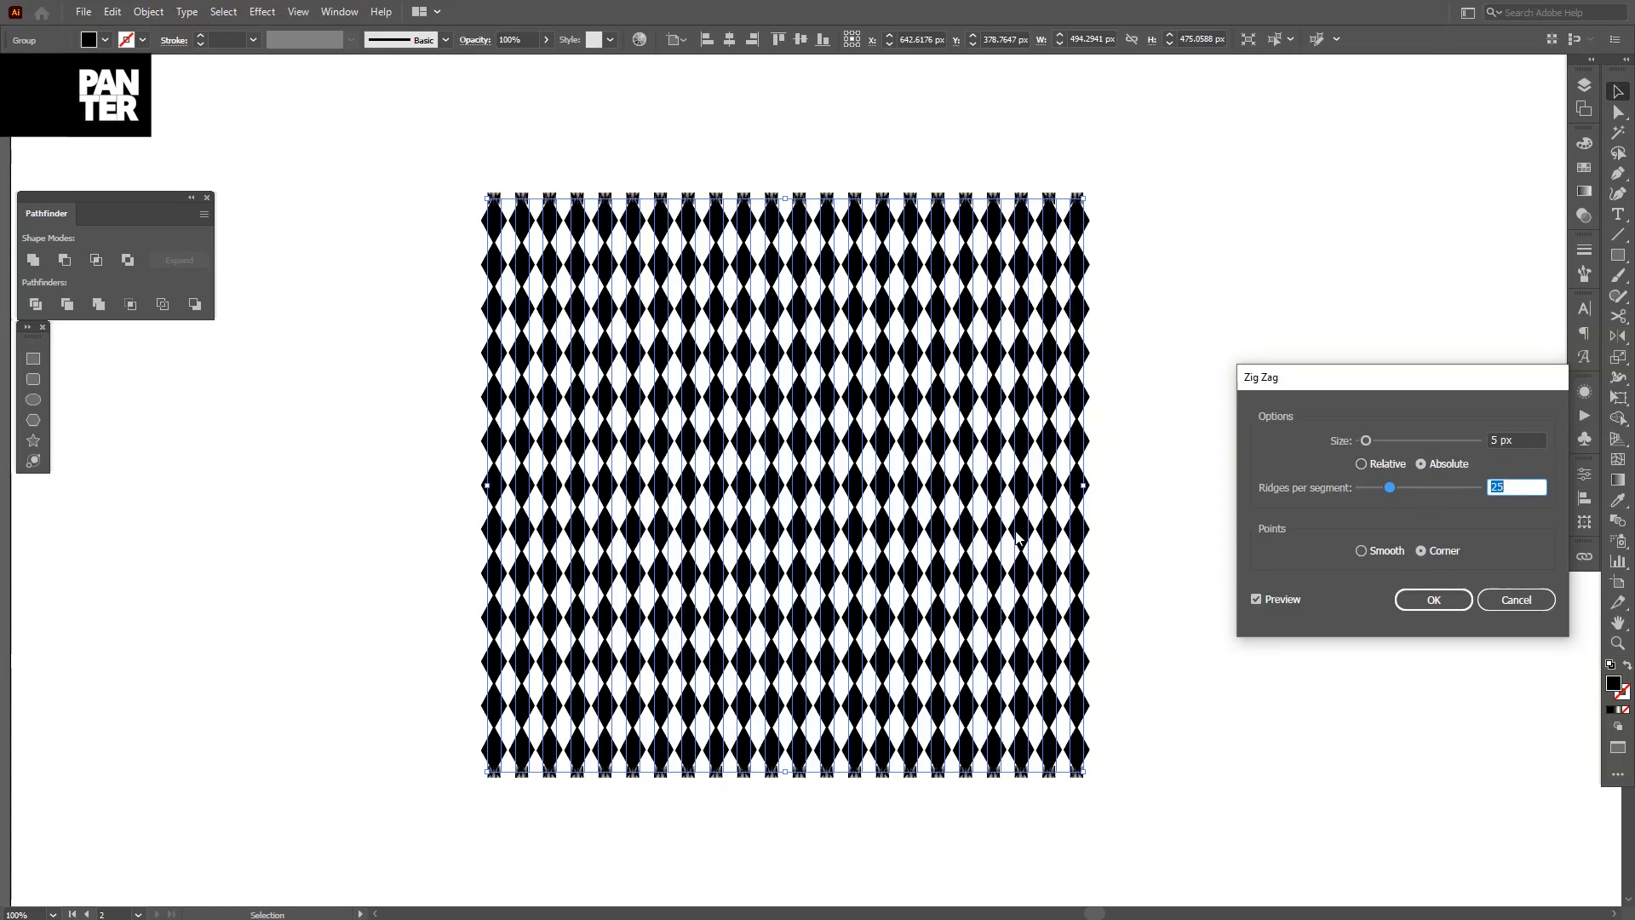
{"action": "key", "text": "Up"}
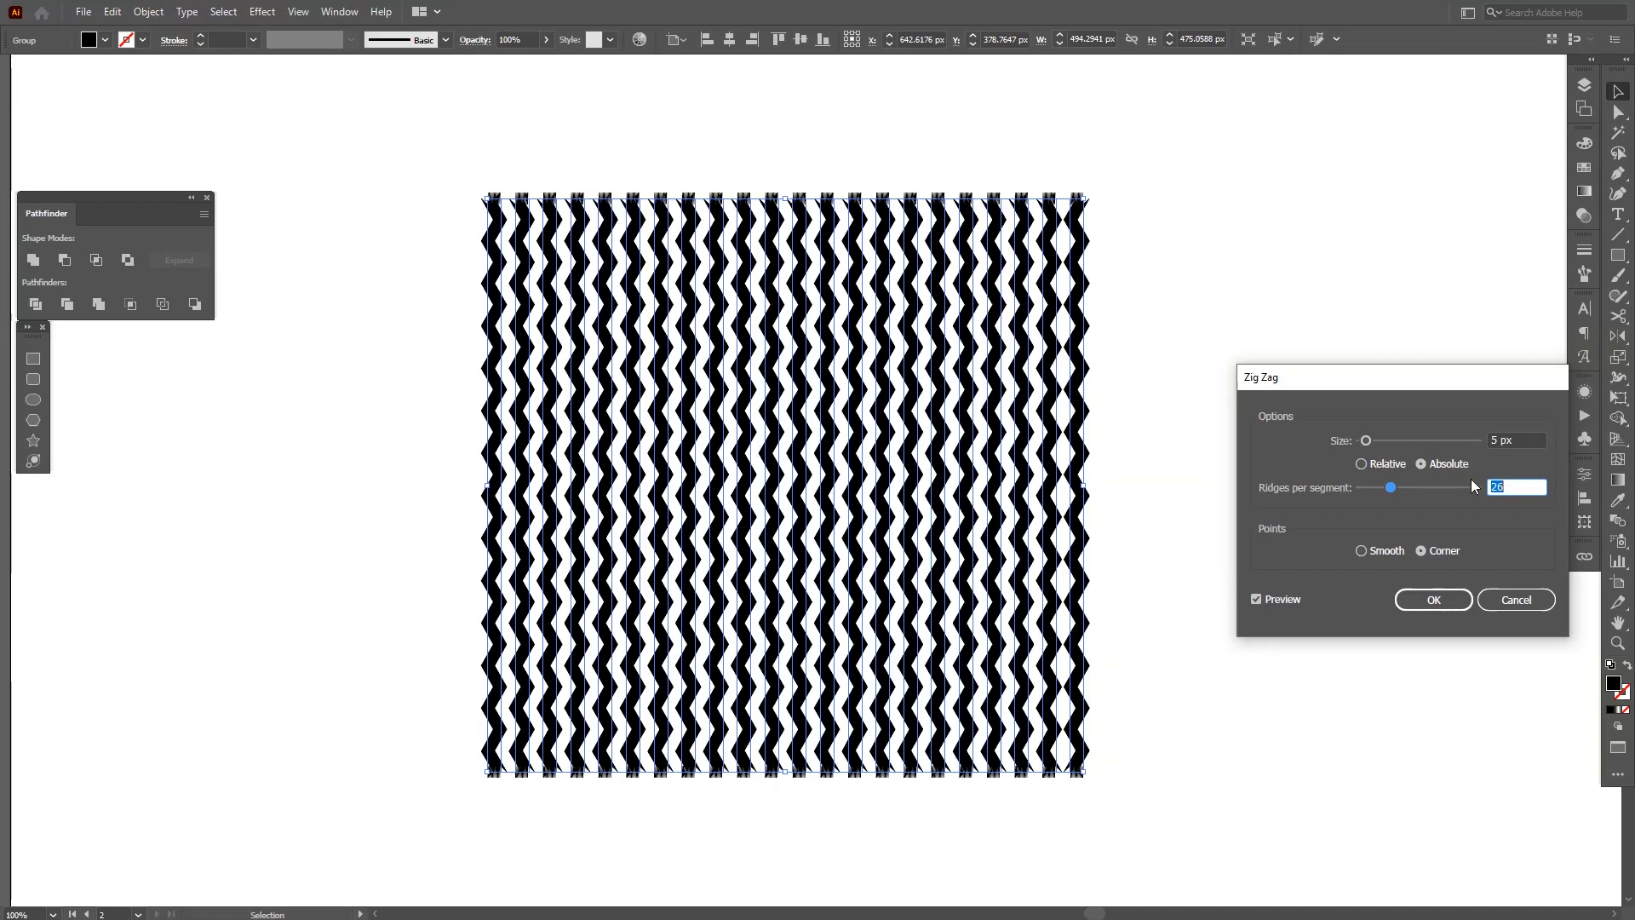
{"action": "key", "text": "Up"}
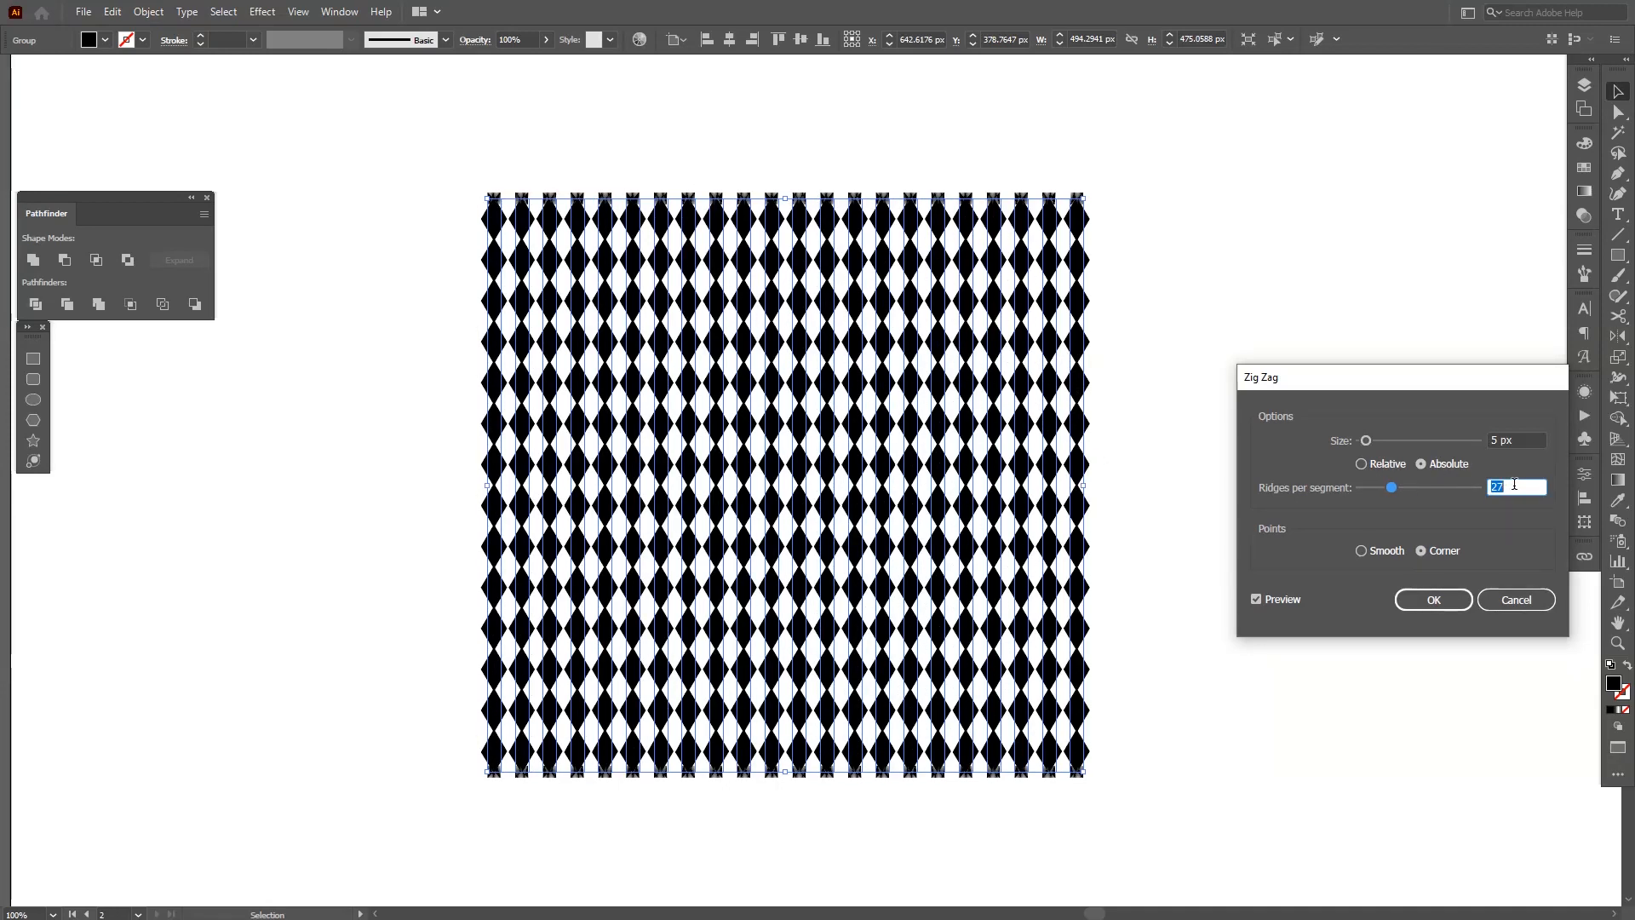
{"action": "left_click", "coordinate": [1387, 552]}
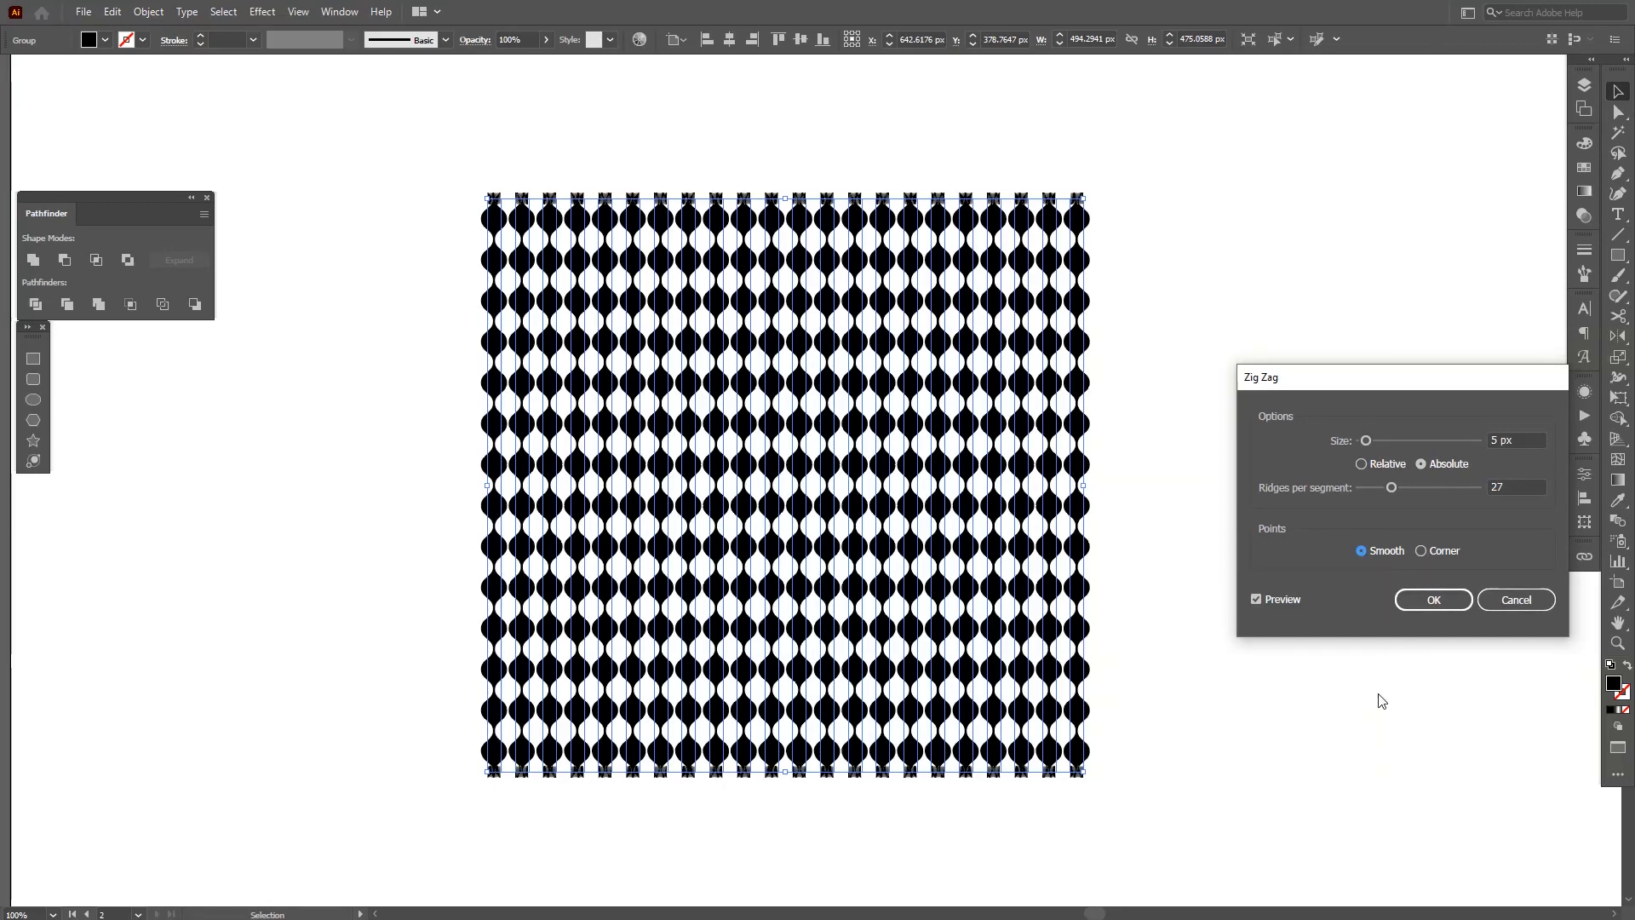
{"action": "left_click", "coordinate": [1433, 599]}
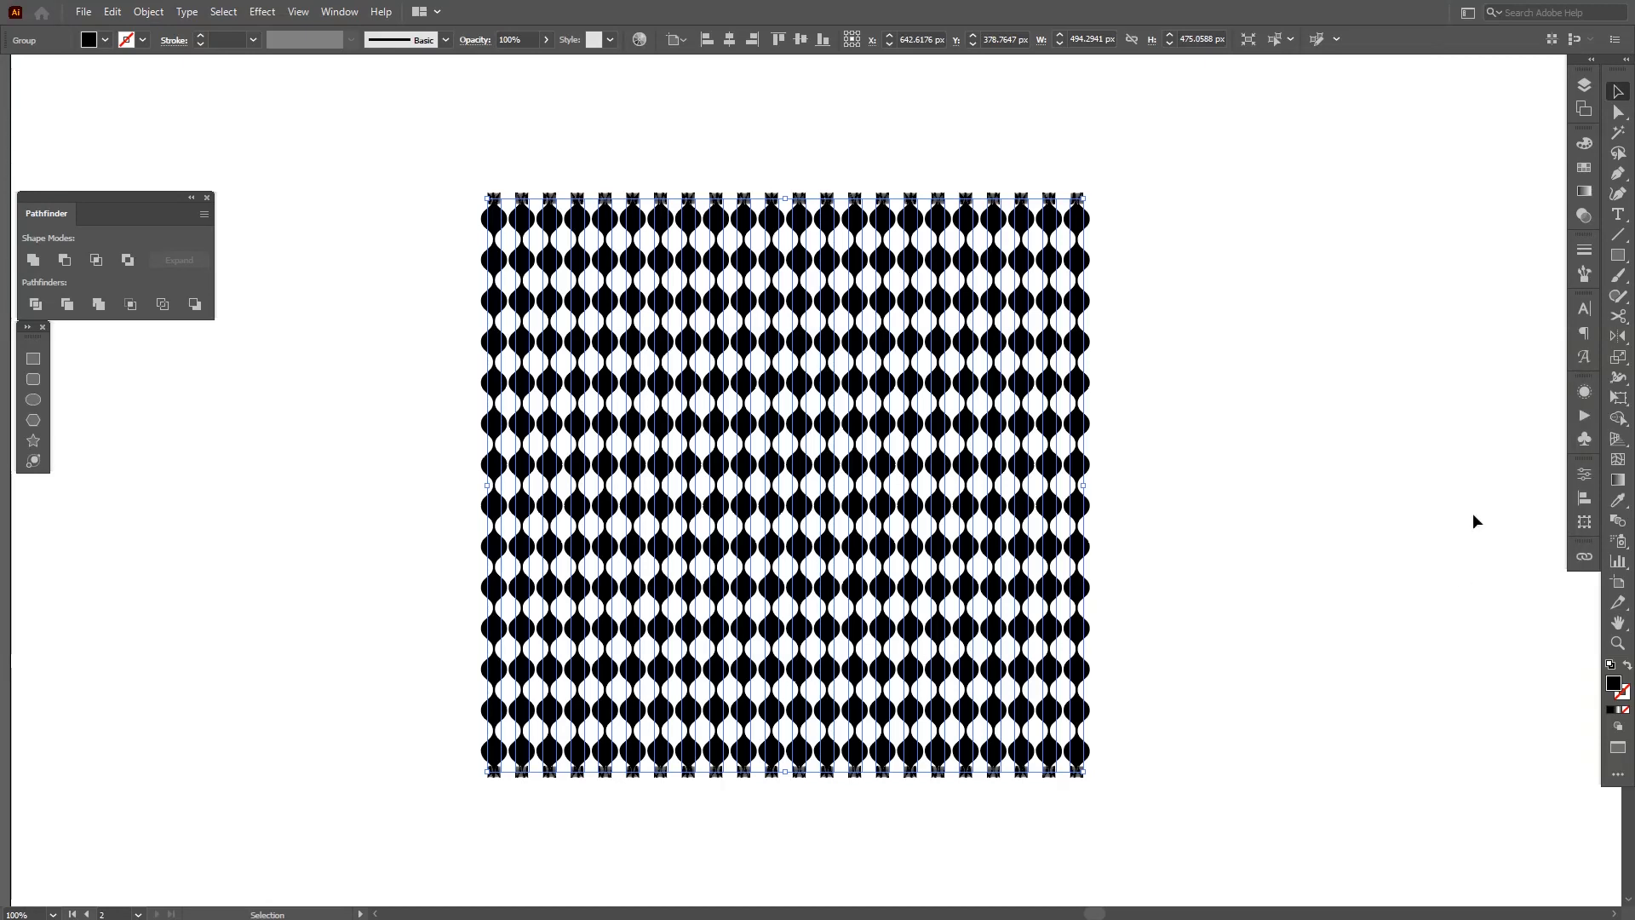
Step: Duplicate the wavy stripe pattern and place the copy to the right of the original
{"action": "left_click", "coordinate": [1274, 361]}
{"action": "scroll", "coordinate": [811, 426], "scroll_direction": "up", "scroll_amount": 5}
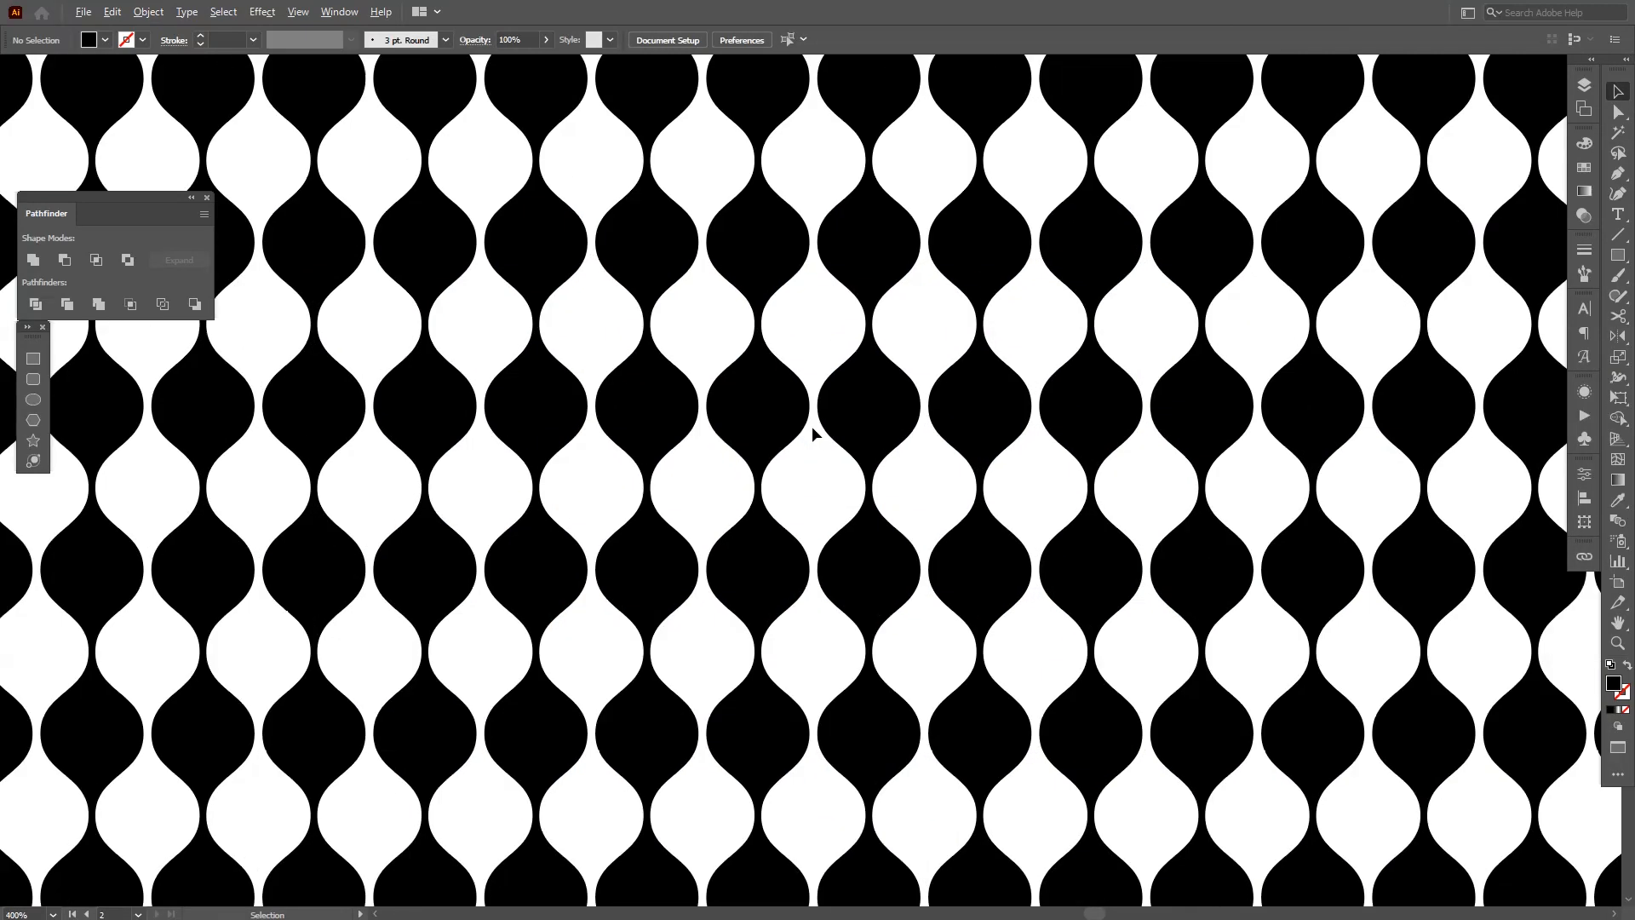
{"action": "scroll", "coordinate": [811, 426], "scroll_direction": "down", "scroll_amount": 5}
{"action": "left_click_drag", "start_coordinate": [1205, 586], "coordinate": [429, 421]}
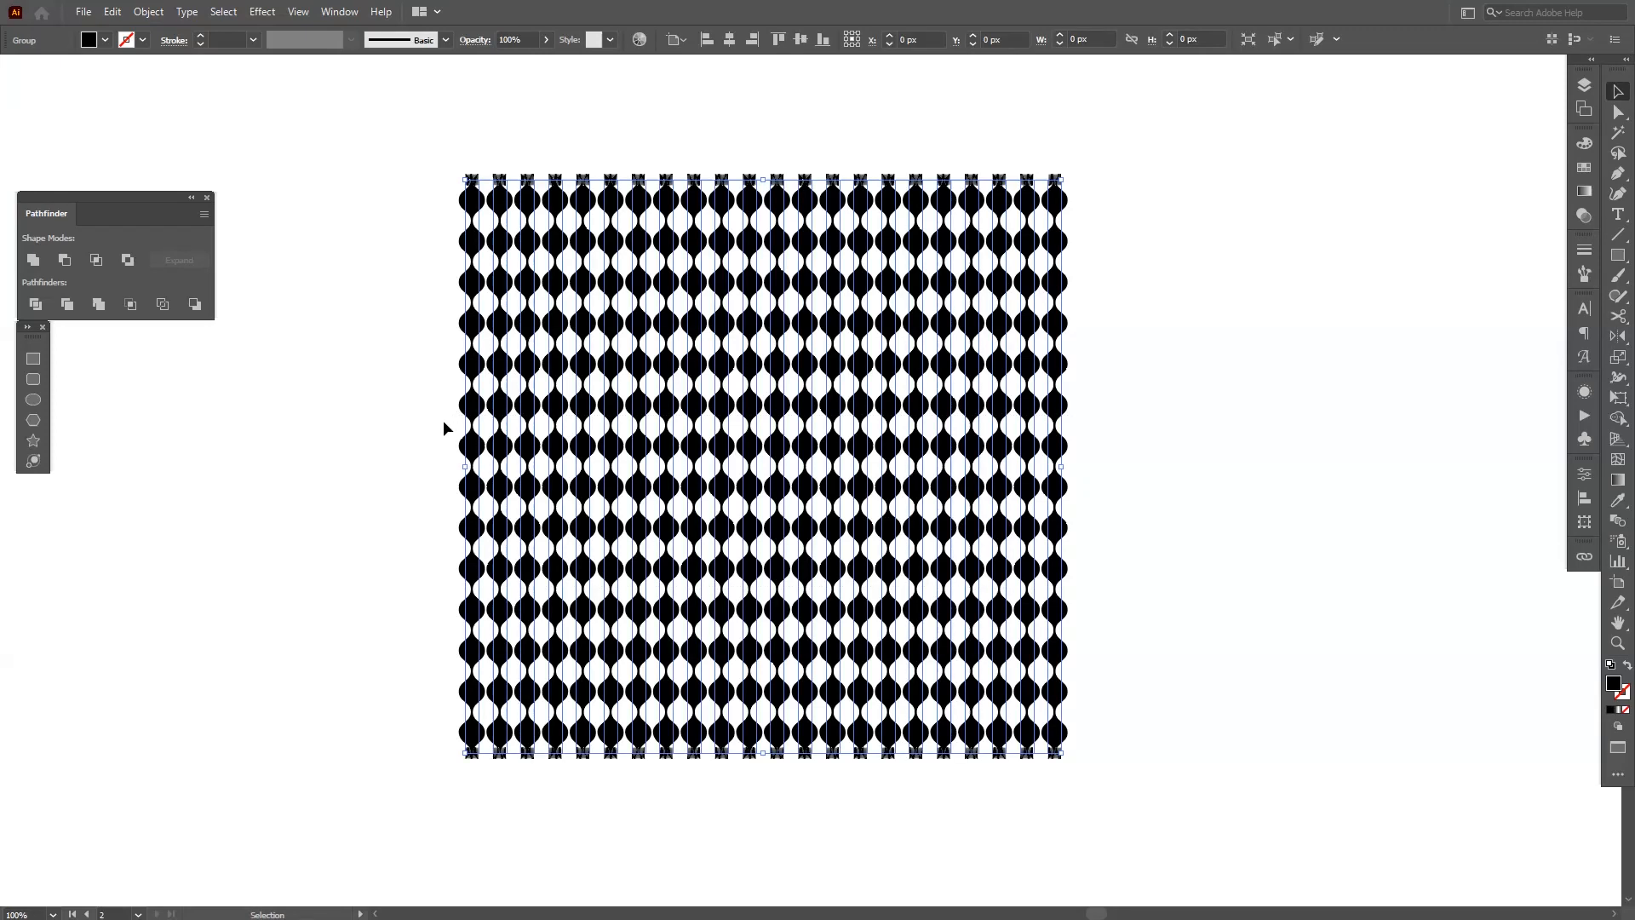
{"action": "left_click_drag", "start_coordinate": [943, 484], "coordinate": [1281, 494]}
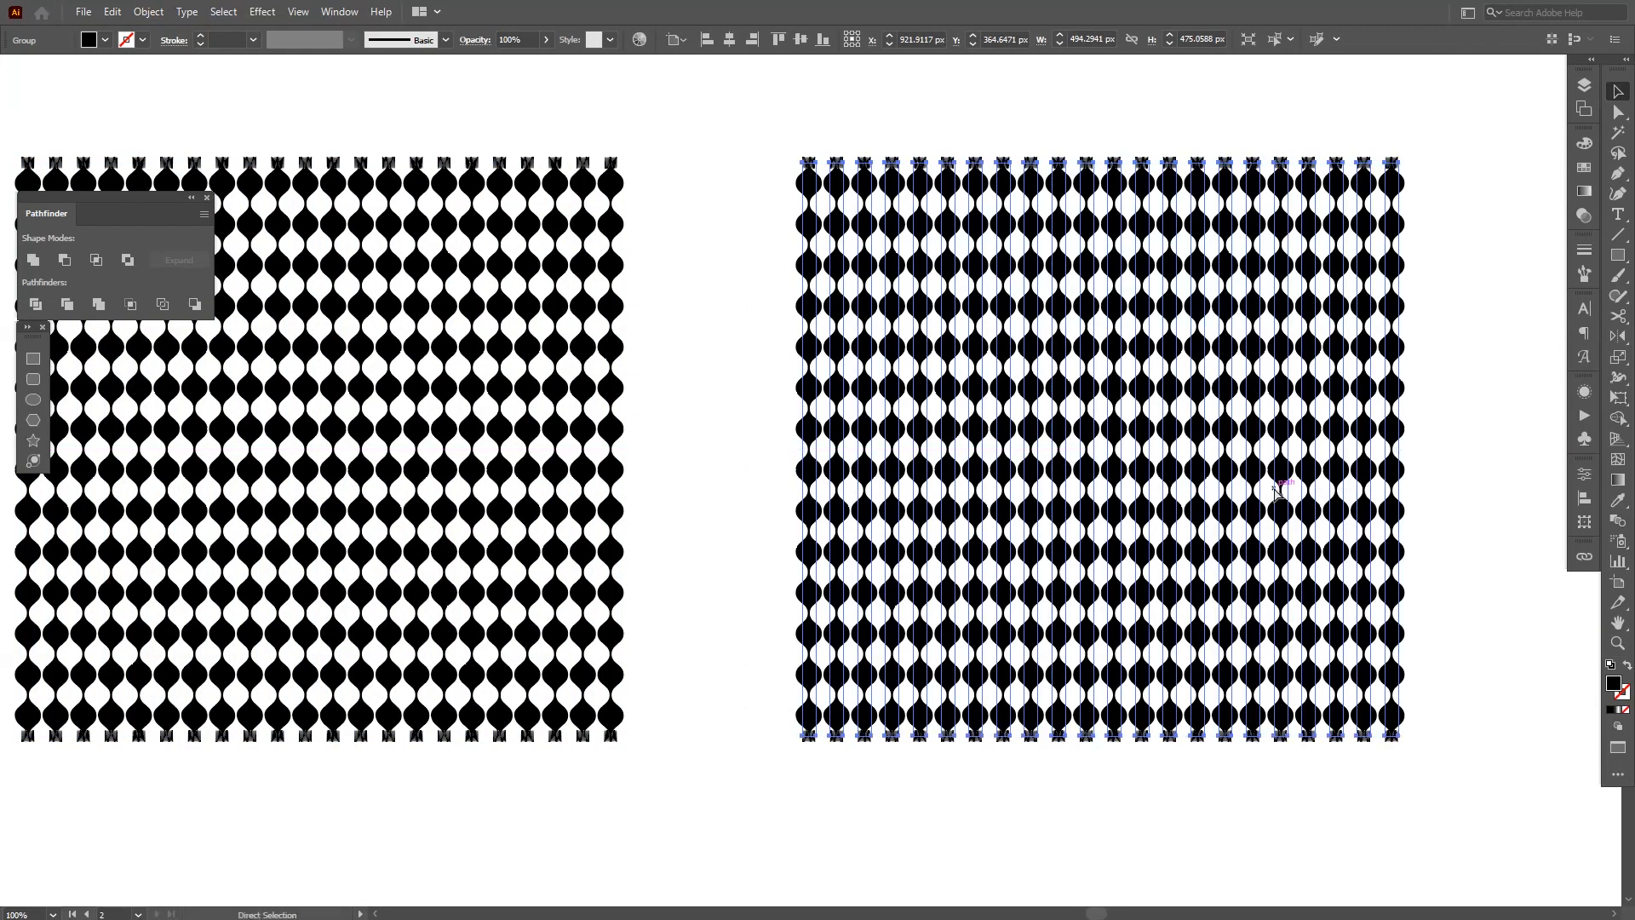
Step: Expand the appearance of the duplicated wavy pattern and swap its fill and stroke to leave outlines only
{"action": "left_click", "coordinate": [141, 10]}
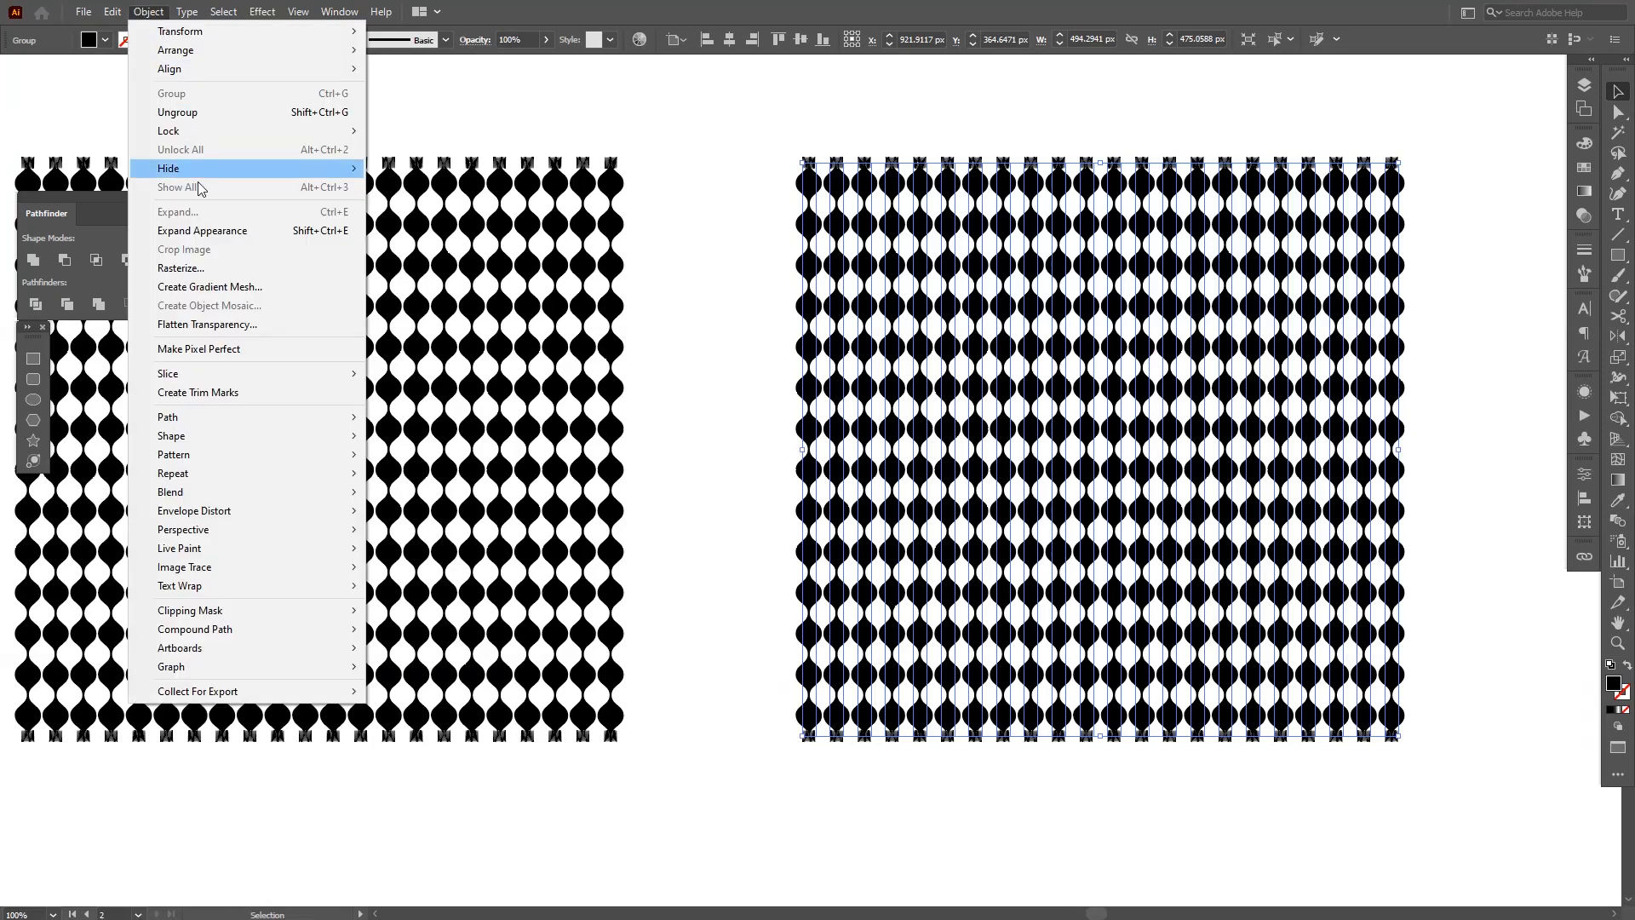
{"action": "left_click", "coordinate": [213, 228]}
{"action": "left_click_drag", "start_coordinate": [1275, 449], "coordinate": [1092, 455]}
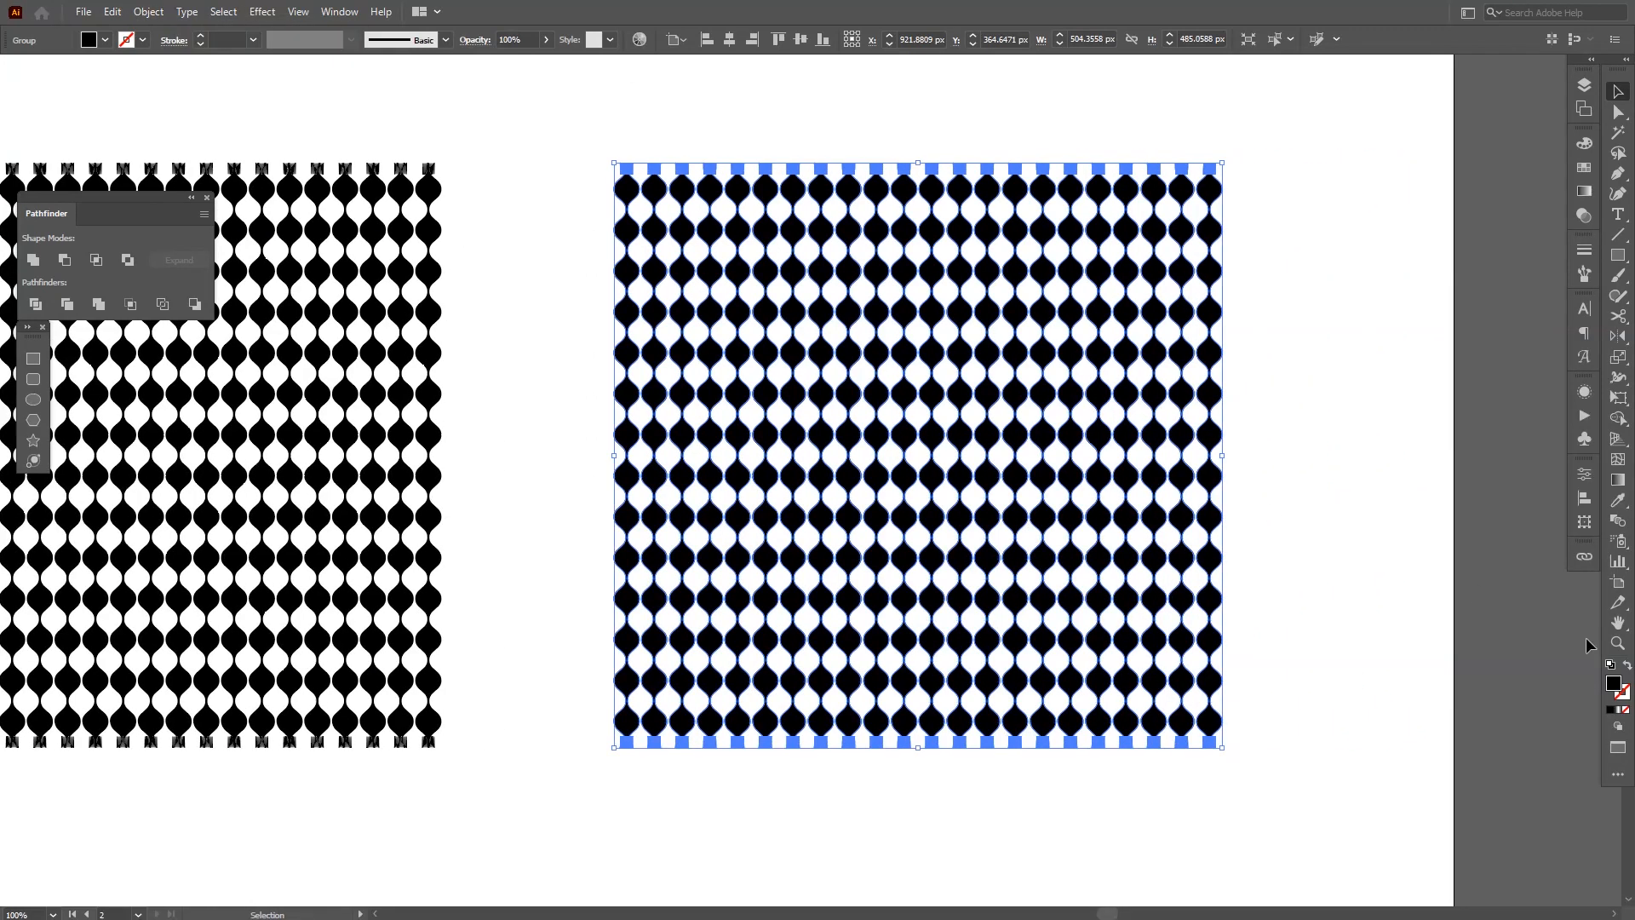
{"action": "left_click", "coordinate": [1628, 665]}
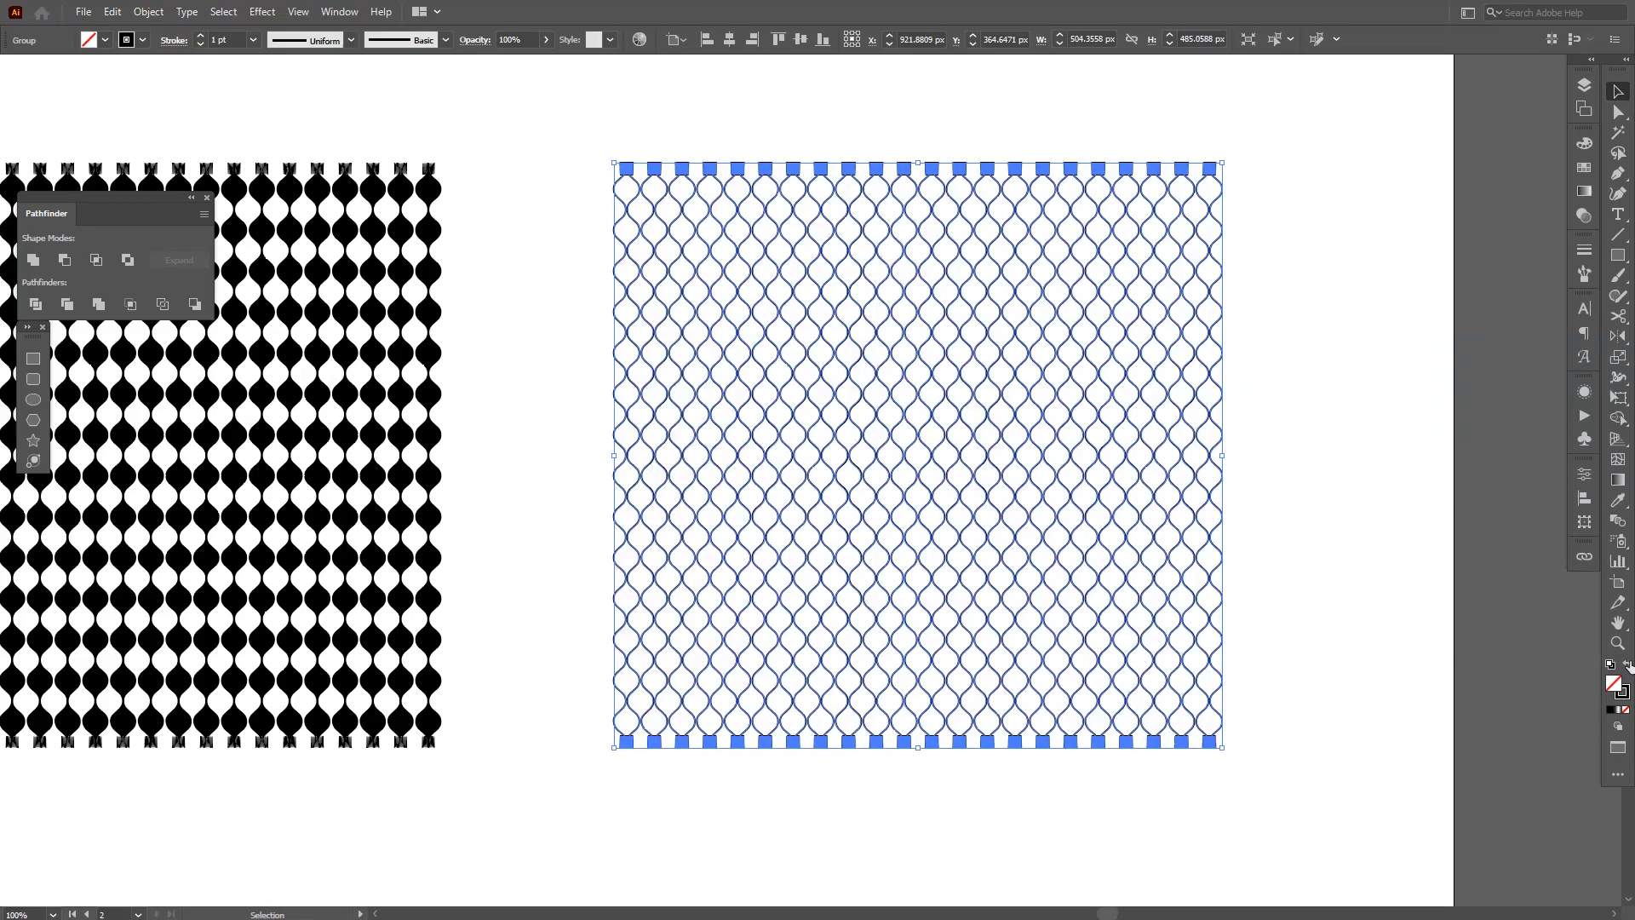
{"action": "left_click", "coordinate": [1366, 512]}
{"action": "scroll", "coordinate": [1069, 430], "scroll_direction": "up", "scroll_amount": 5}
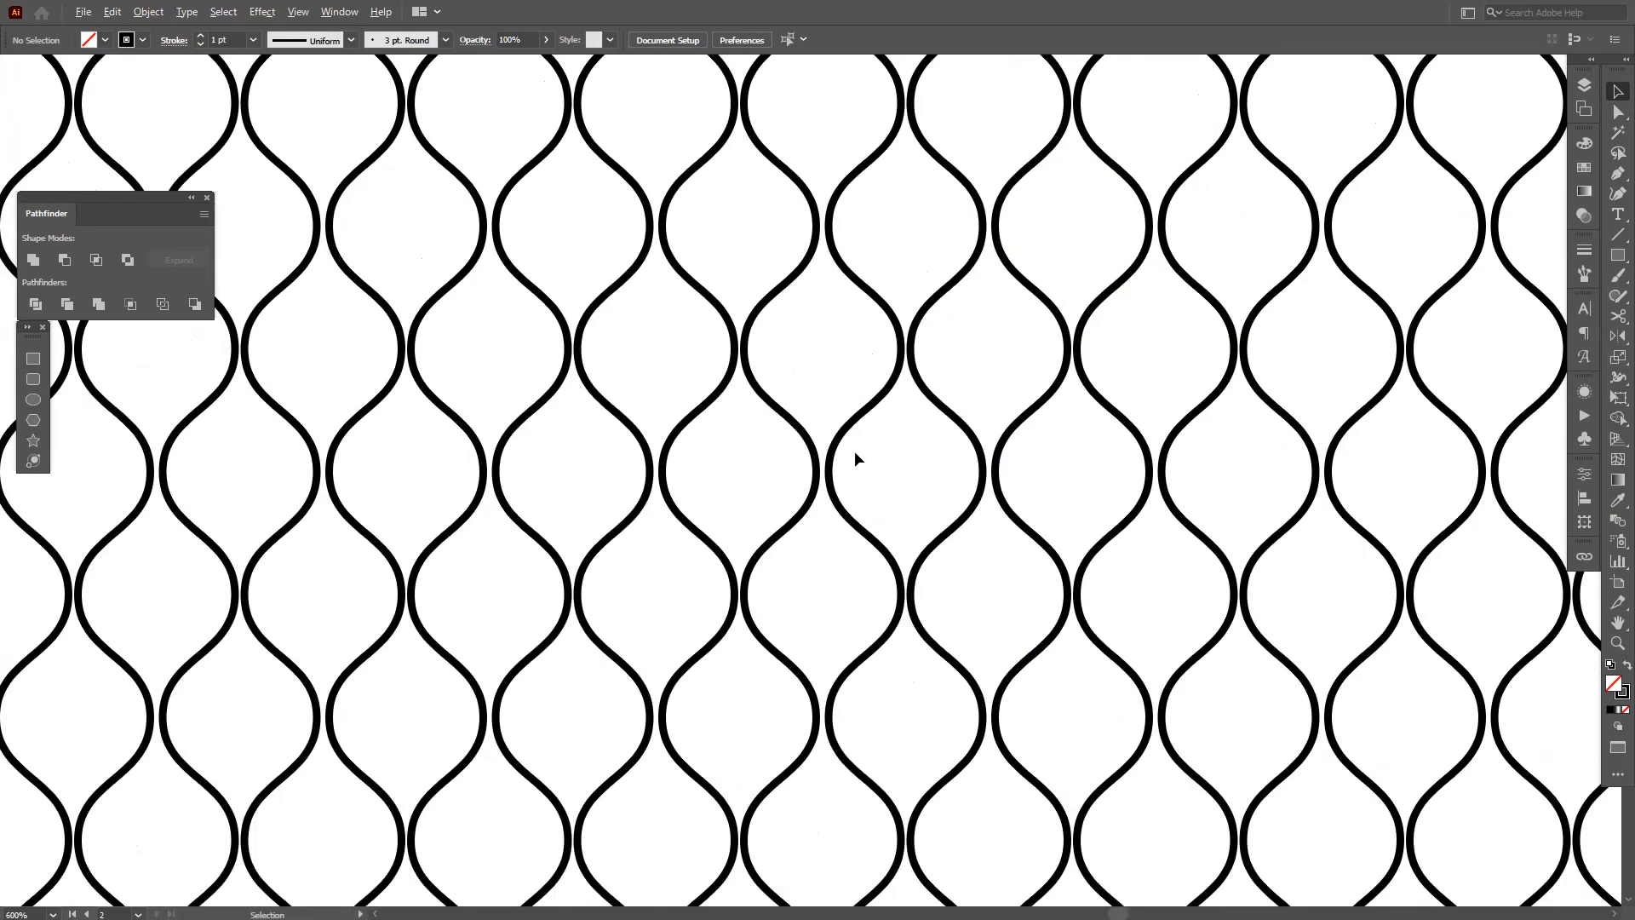
Step: Set the stroke weight of the outlined wavy pattern to 2 pt
{"action": "left_click", "coordinate": [819, 464]}
{"action": "left_click", "coordinate": [223, 41]}
{"action": "scroll", "coordinate": [224, 41], "scroll_direction": "up", "scroll_amount": 1}
{"action": "left_click", "coordinate": [568, 247]}
{"action": "scroll", "coordinate": [567, 247], "scroll_direction": "down", "scroll_amount": 3}
{"action": "left_click_drag", "start_coordinate": [567, 247], "coordinate": [1019, 371]}
{"action": "scroll", "coordinate": [898, 376], "scroll_direction": "down", "scroll_amount": 2}
{"action": "scroll", "coordinate": [1002, 435], "scroll_direction": "down", "scroll_amount": 1}
{"action": "scroll", "coordinate": [799, 393], "scroll_direction": "up", "scroll_amount": 1}
{"action": "left_click_drag", "start_coordinate": [902, 429], "coordinate": [884, 478]}
{"action": "scroll", "coordinate": [880, 477], "scroll_direction": "down", "scroll_amount": 1}
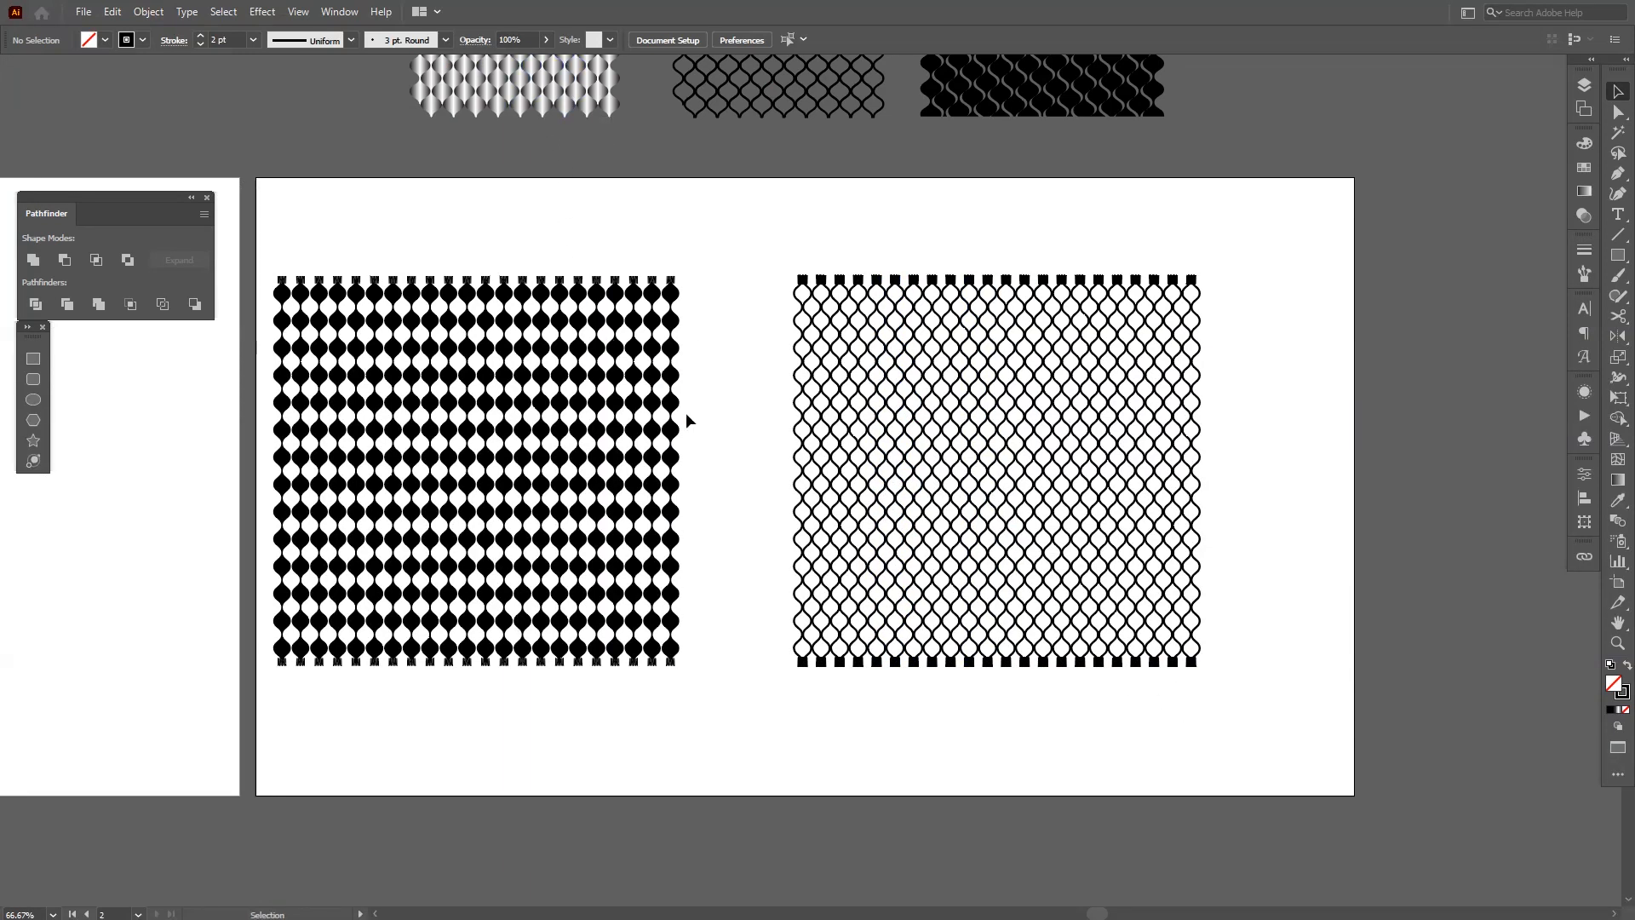
Step: Copy the filled wavy pattern onto a new artboard
{"action": "left_click", "coordinate": [665, 460]}
{"action": "left_click_drag", "start_coordinate": [783, 452], "coordinate": [655, 450]}
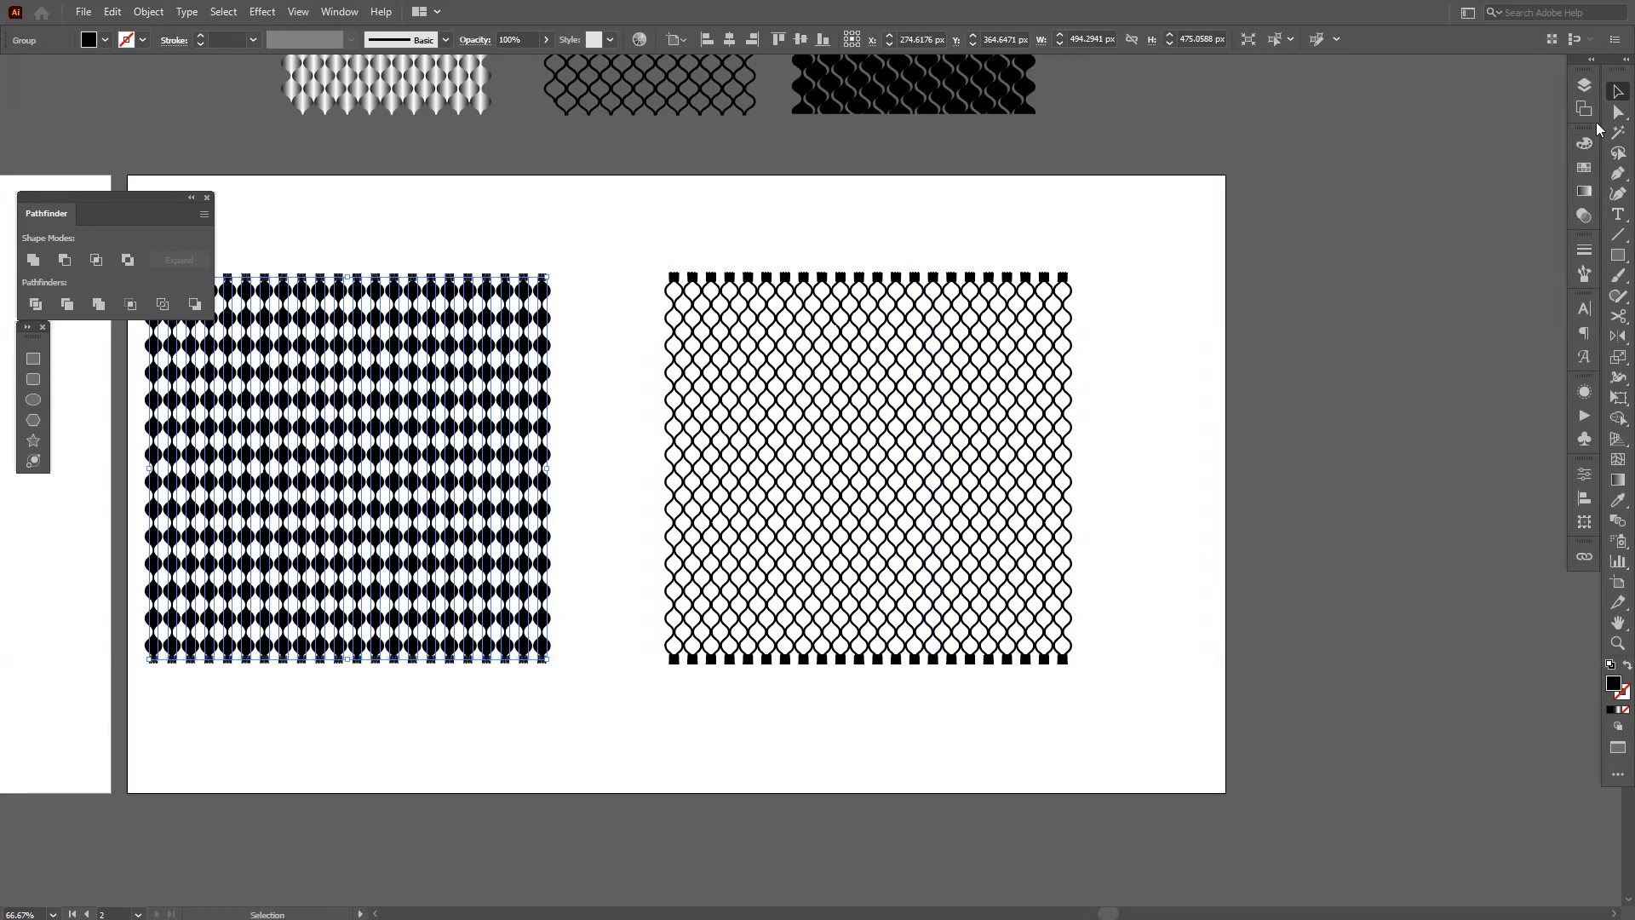
{"action": "left_click", "coordinate": [1584, 109]}
{"action": "left_click", "coordinate": [1515, 584]}
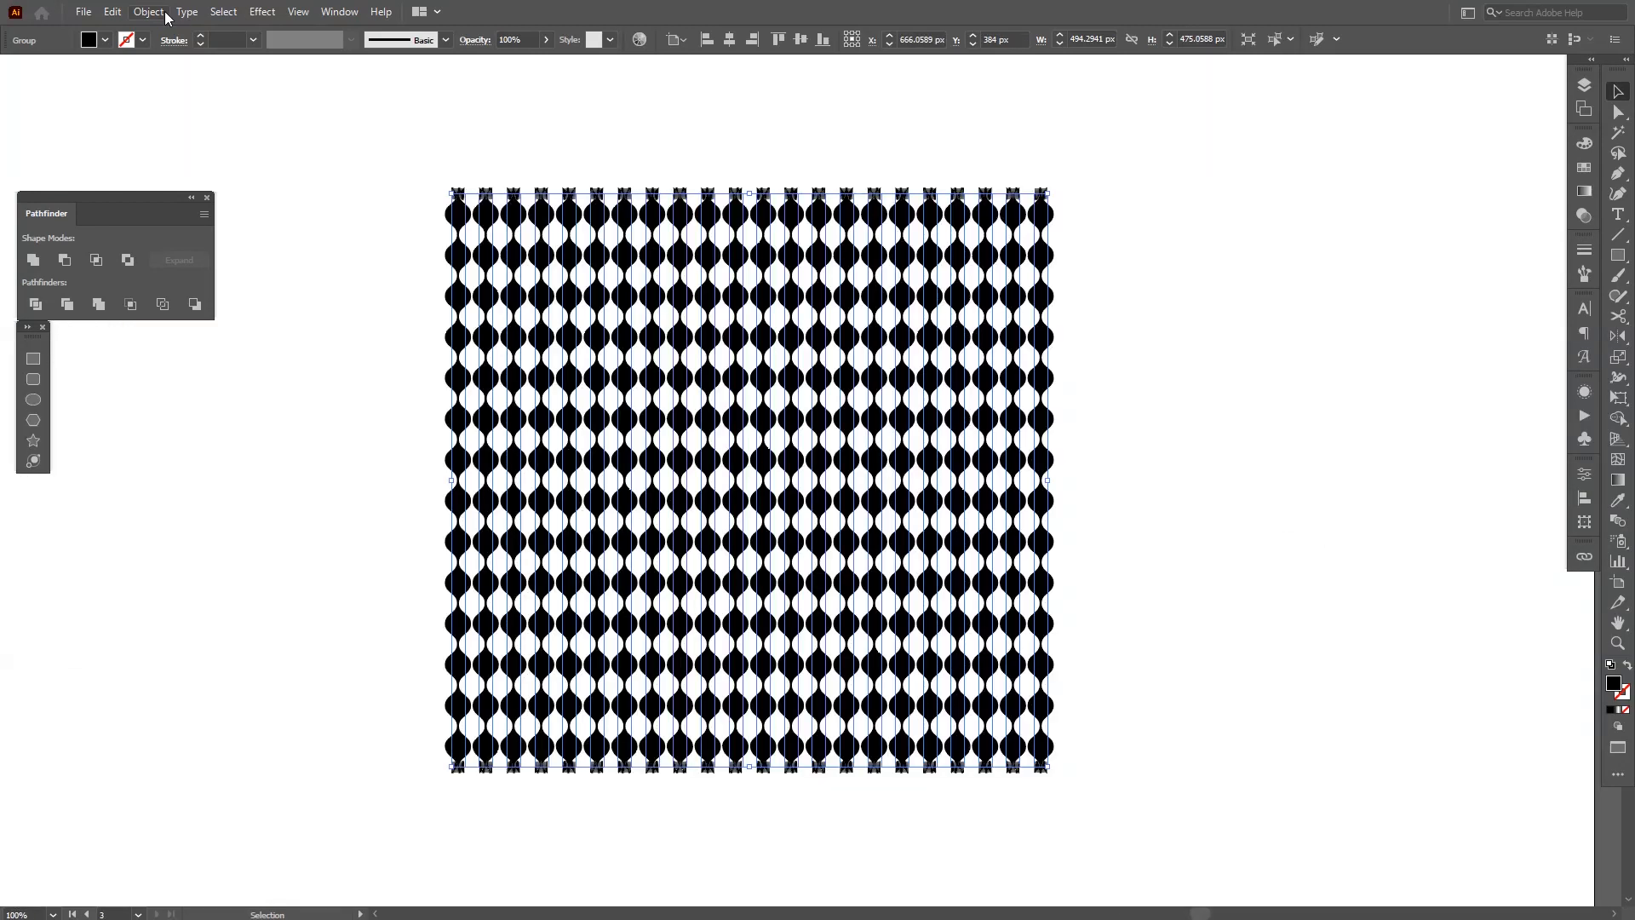
Step: Expand the appearance of the copied pattern, ungroup it and delete every strip except the leftmost one
{"action": "left_click", "coordinate": [167, 15]}
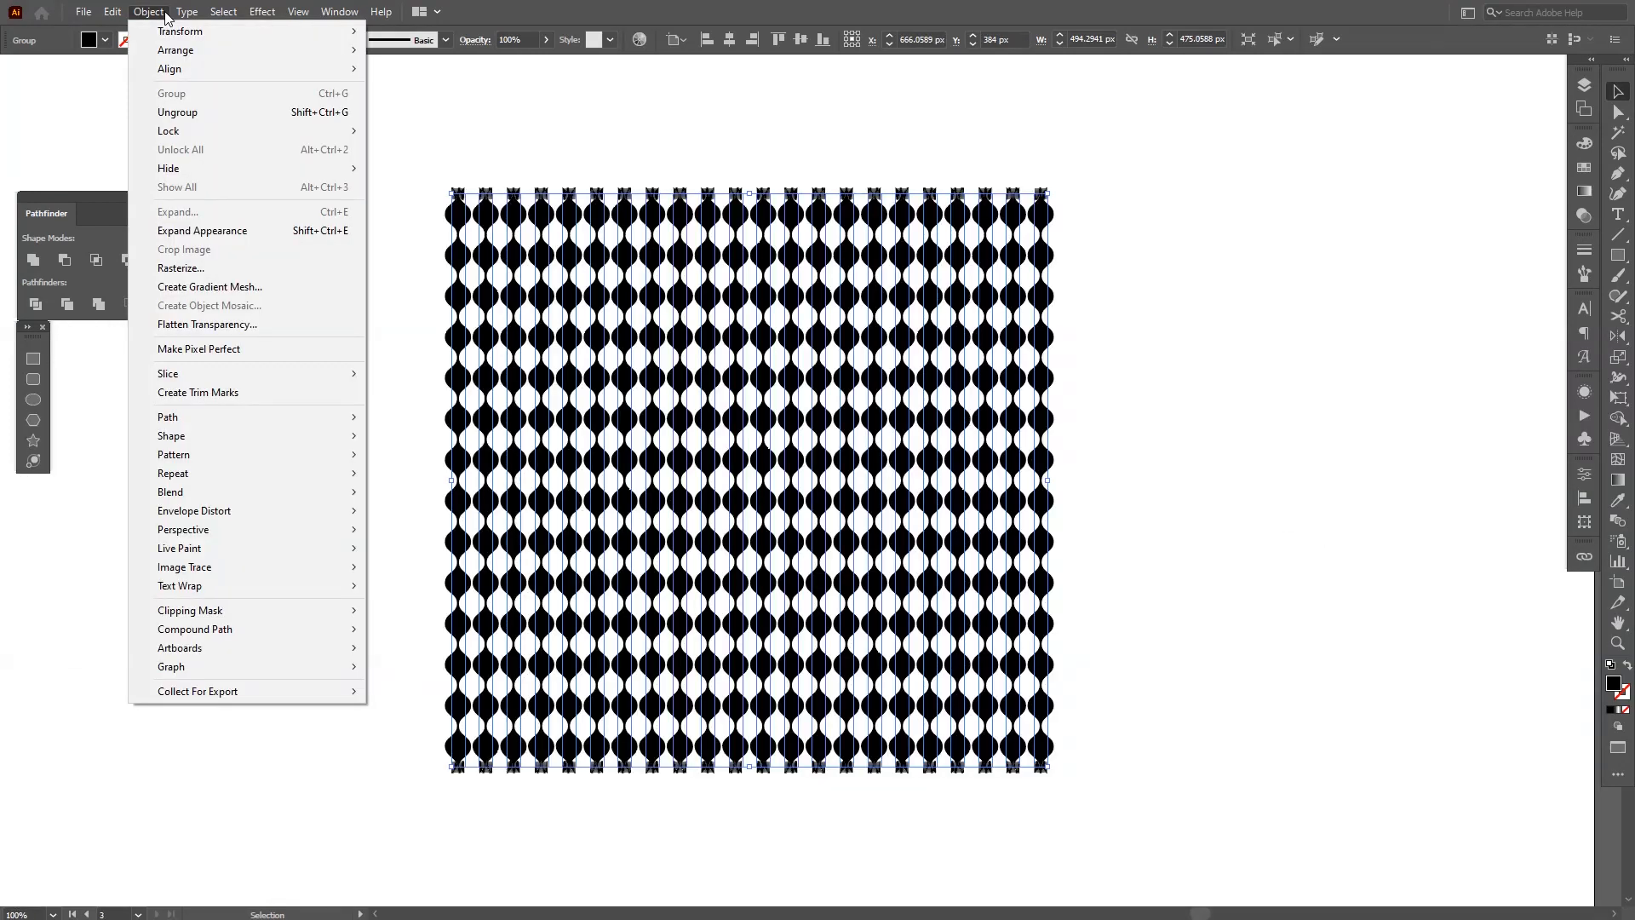
{"action": "left_click", "coordinate": [218, 229]}
{"action": "right_click", "coordinate": [856, 438]}
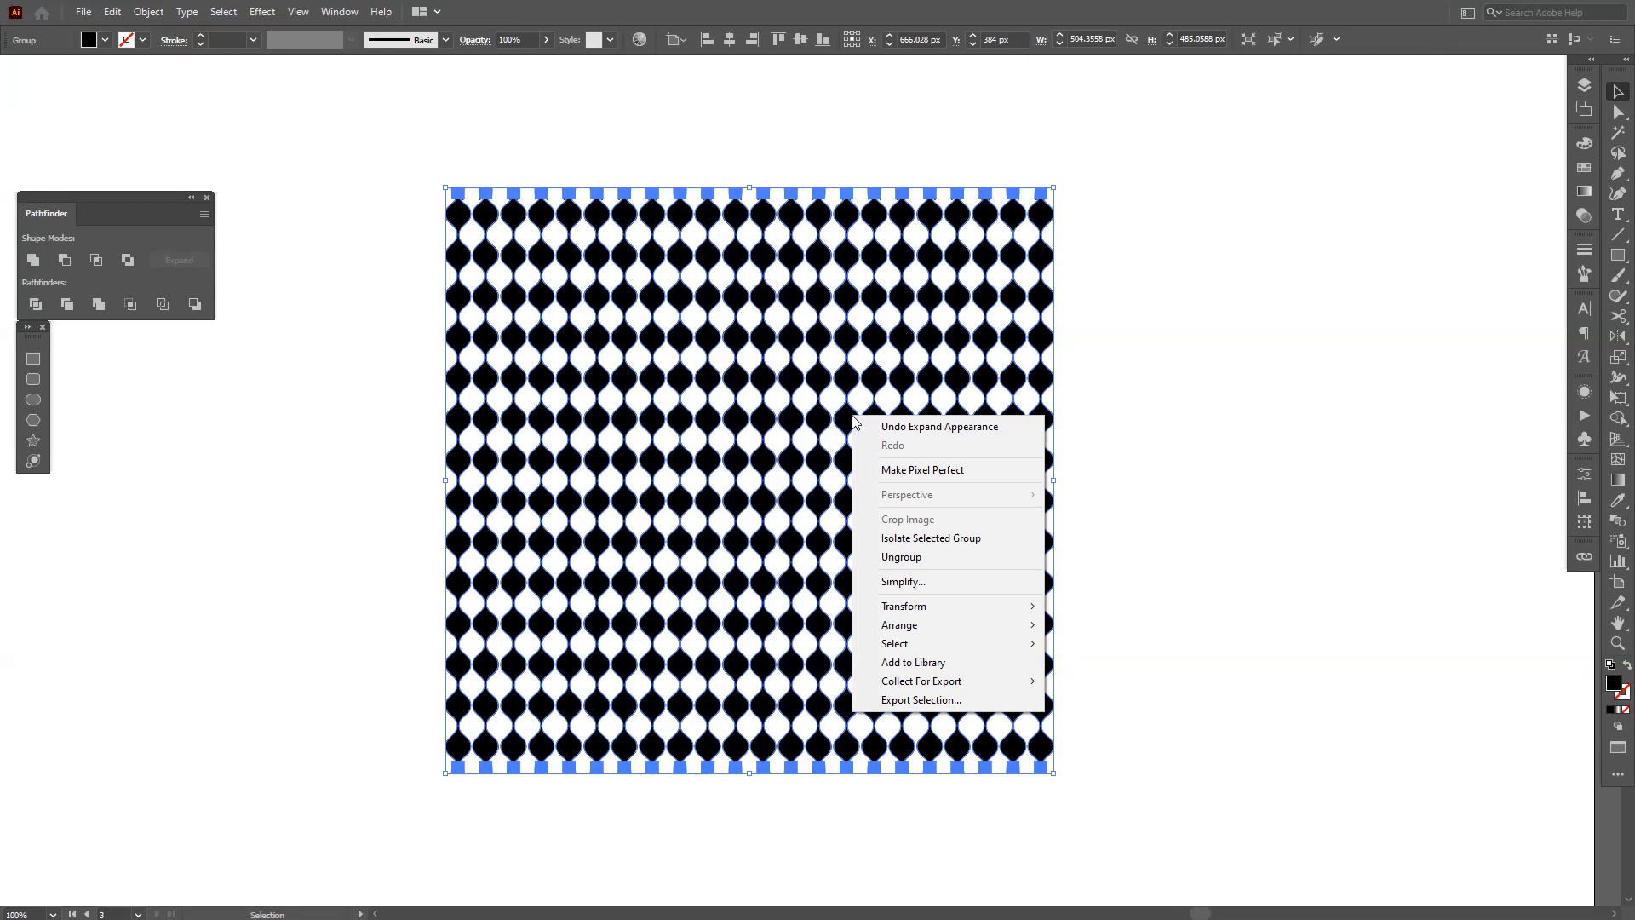
{"action": "left_click", "coordinate": [1003, 557]}
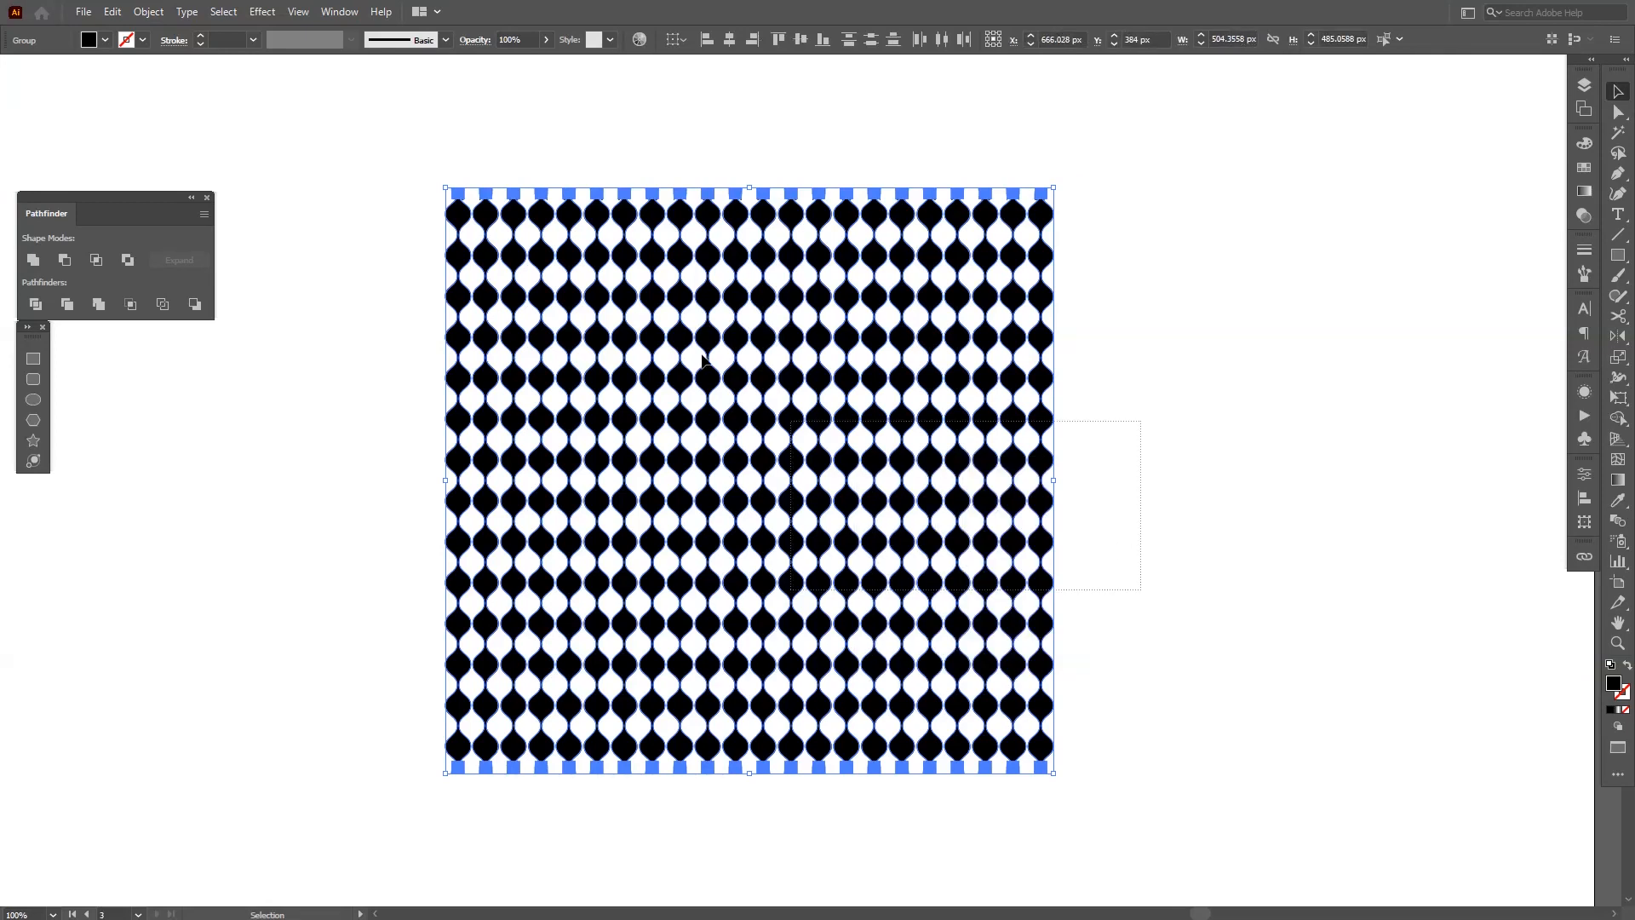
{"action": "left_click", "coordinate": [483, 226], "text": "shift"}
{"action": "key", "text": "Delete"}
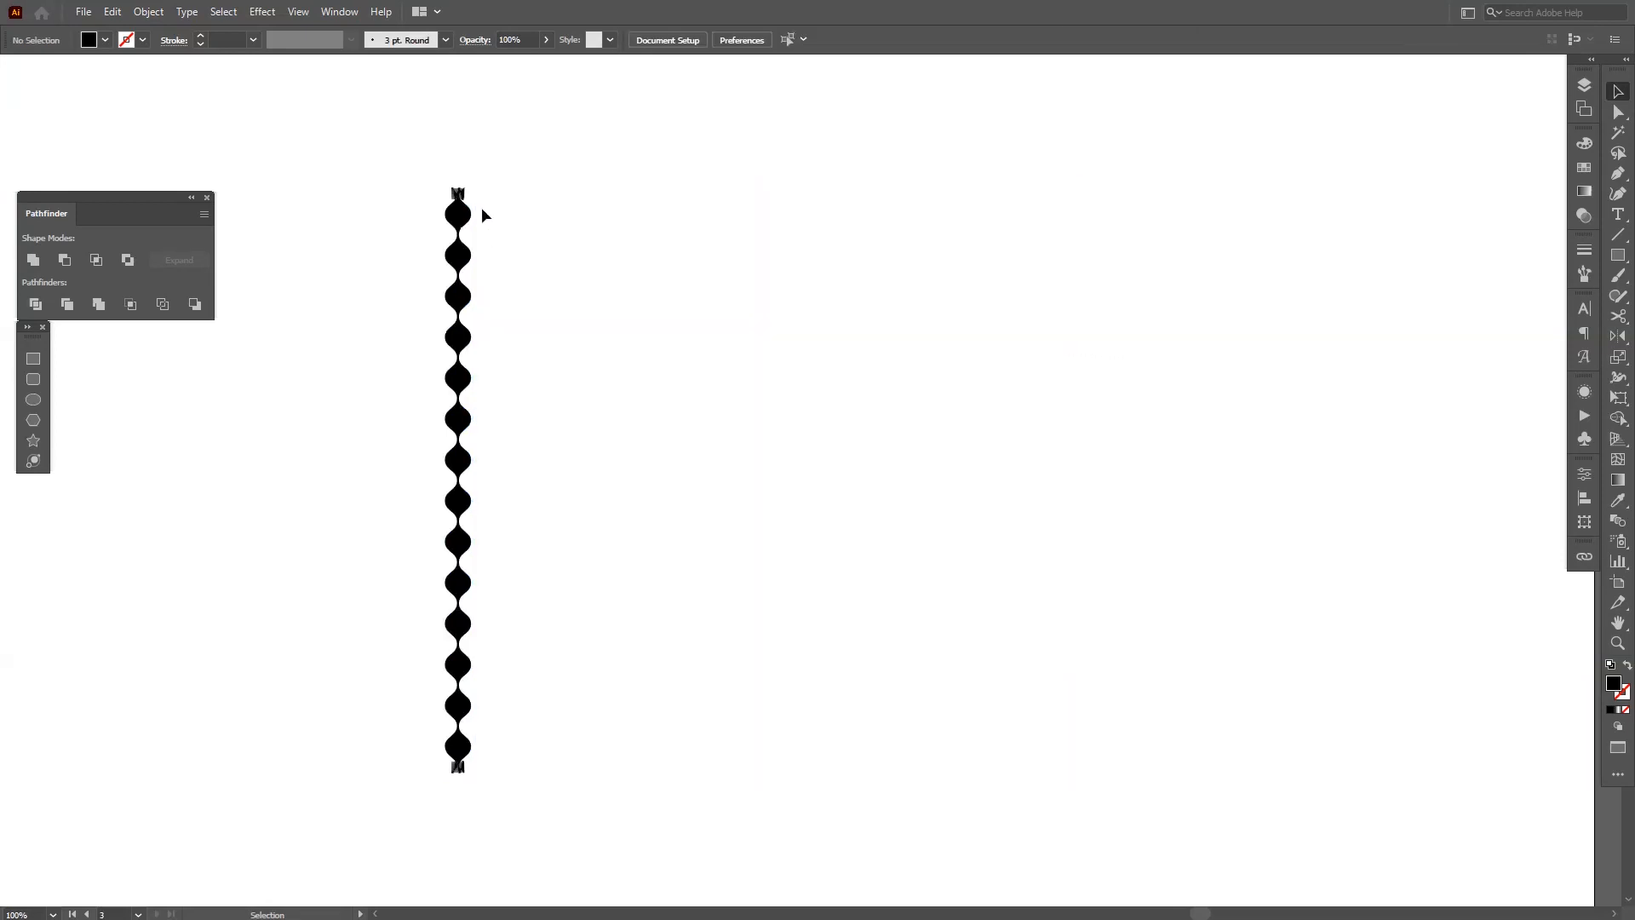
Step: Draw rectangles over the upper and lower ends of the remaining strip and select them together with it
{"action": "key", "text": "m"}
{"action": "left_click_drag", "start_coordinate": [367, 131], "coordinate": [528, 234]}
{"action": "left_click_drag", "start_coordinate": [562, 821], "coordinate": [375, 725]}
{"action": "key", "text": "v"}
{"action": "left_click_drag", "start_coordinate": [742, 803], "coordinate": [401, 165]}
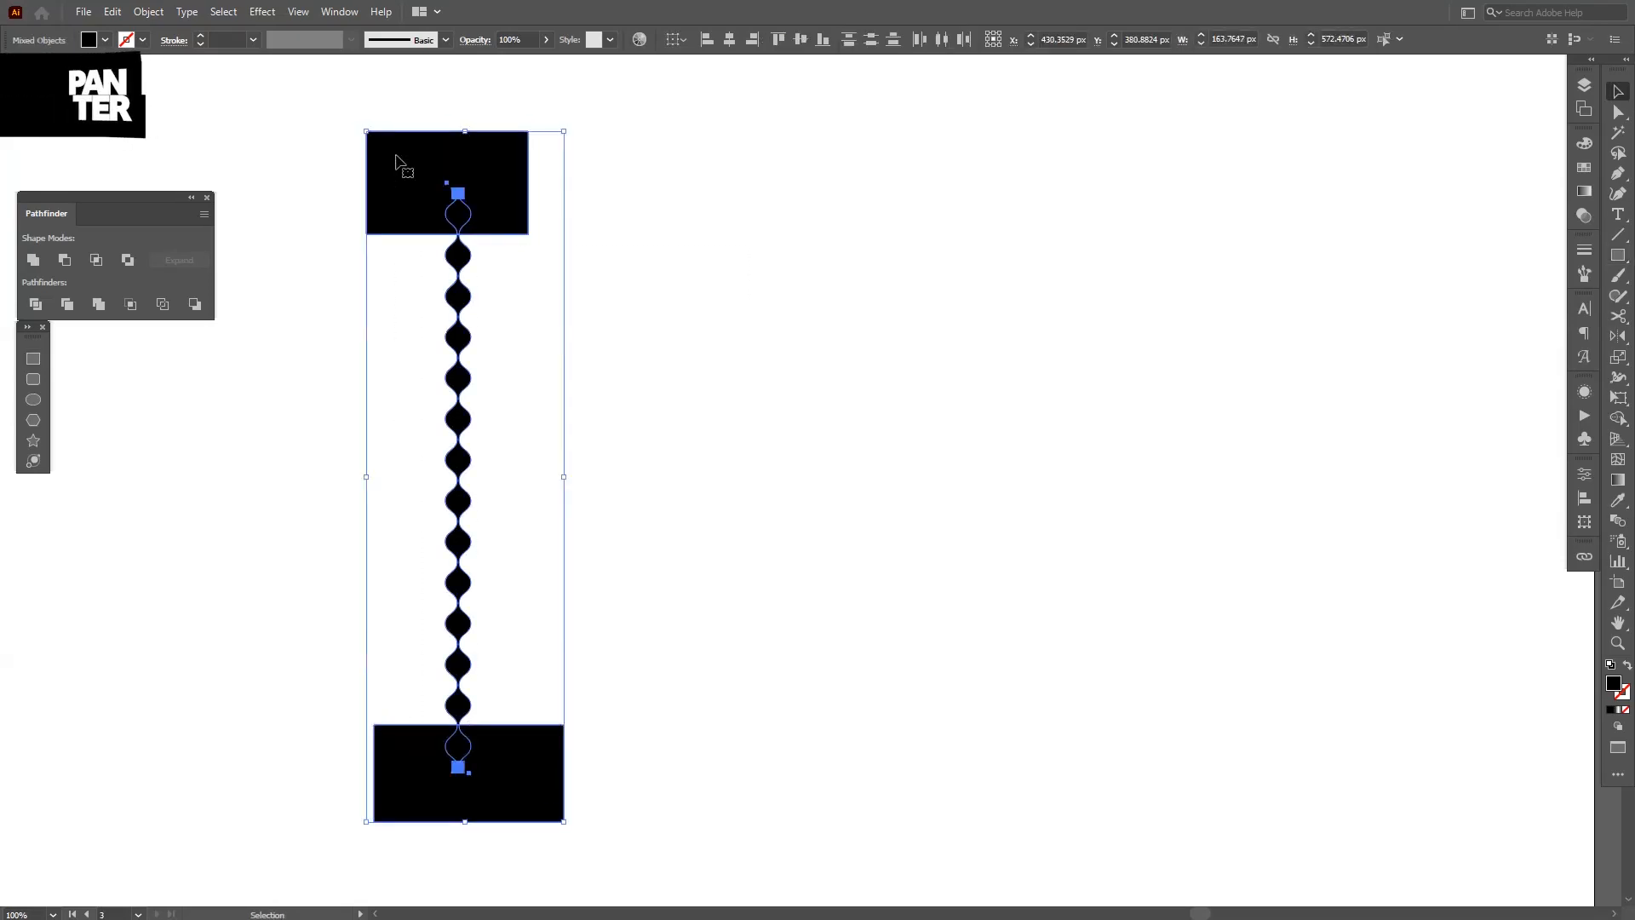
Step: Cut off the strip's two ends with the Shape Builder tool and remove both rectangles and the leftover fragments
{"action": "left_click", "coordinate": [1618, 417]}
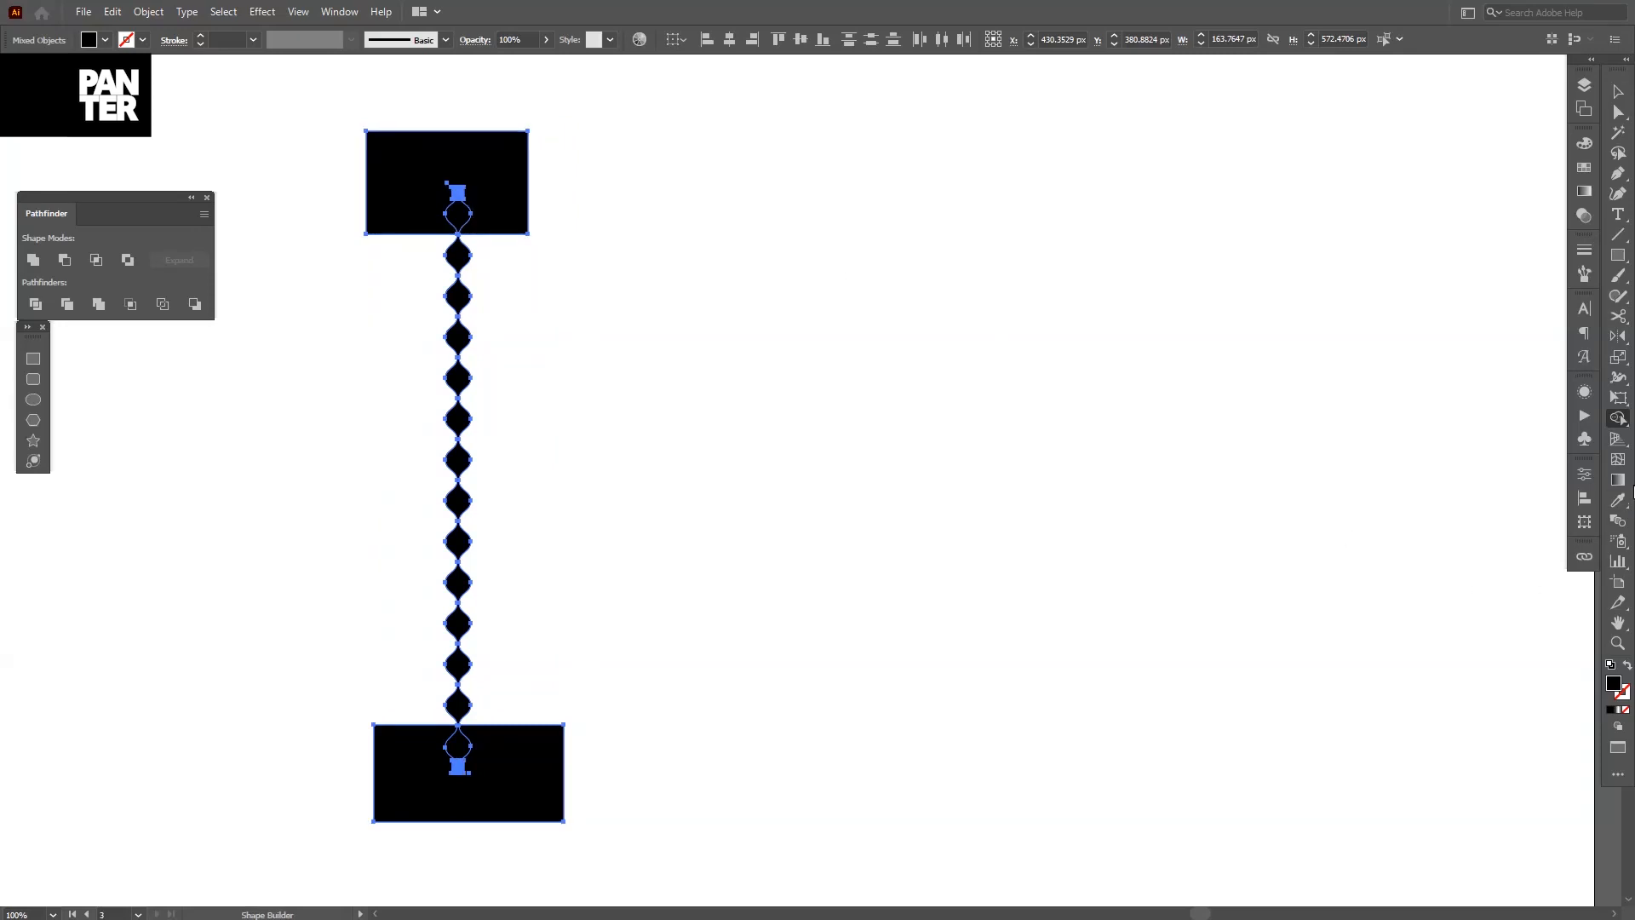
{"action": "left_click_drag", "start_coordinate": [1623, 418], "coordinate": [1483, 423]}
{"action": "left_click", "coordinate": [401, 223], "text": "alt"}
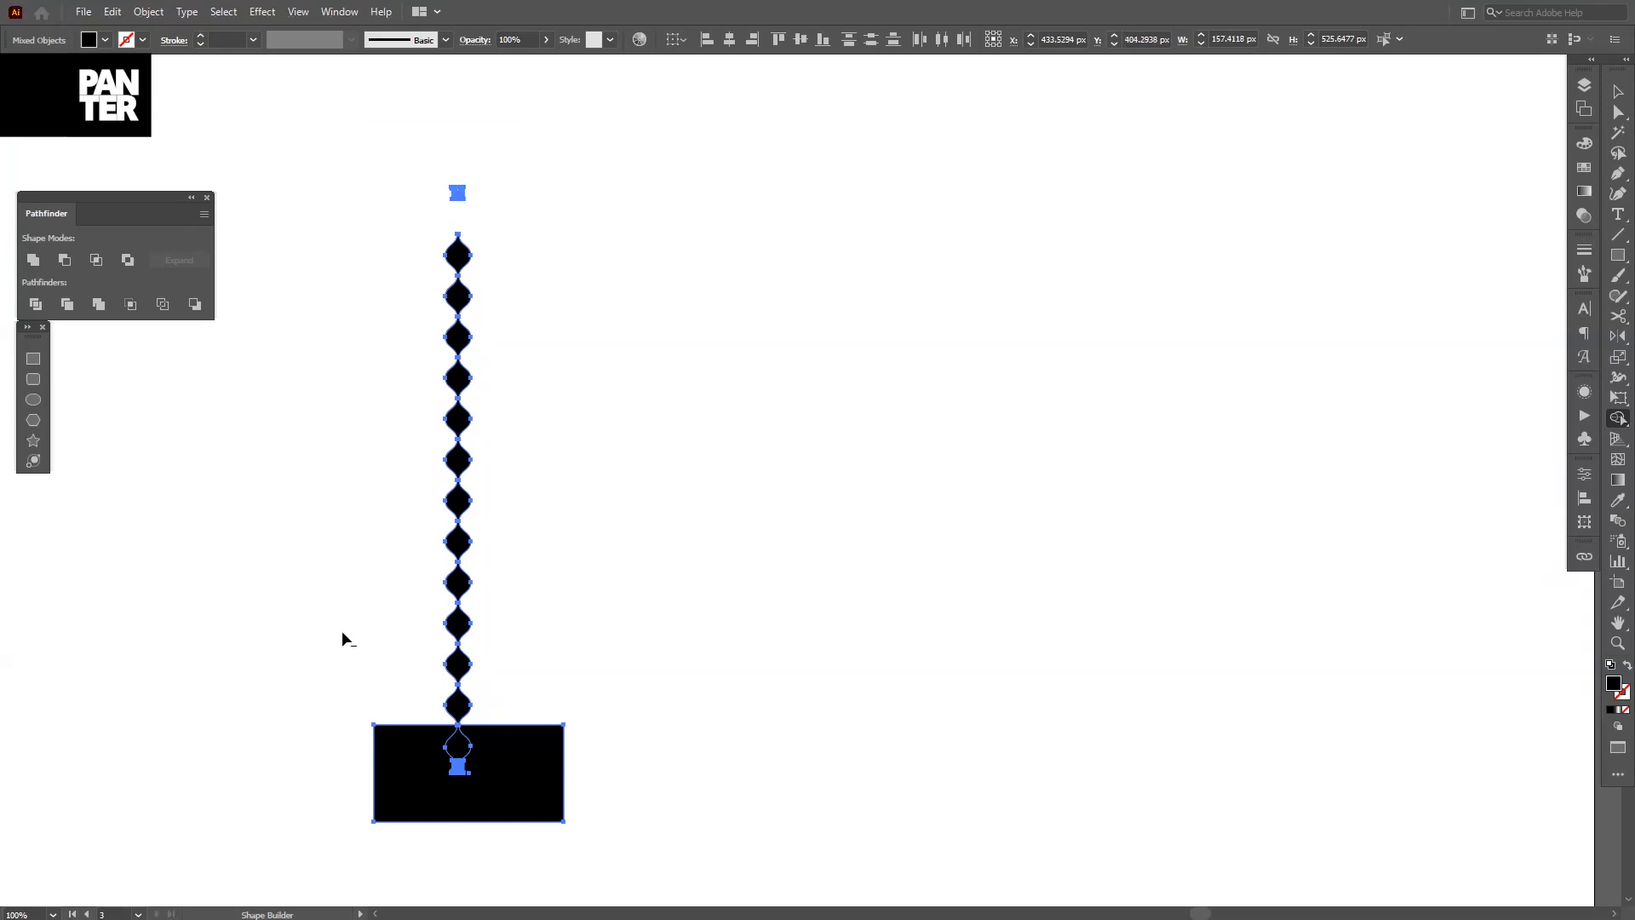
{"action": "left_click", "coordinate": [517, 760], "text": "alt"}
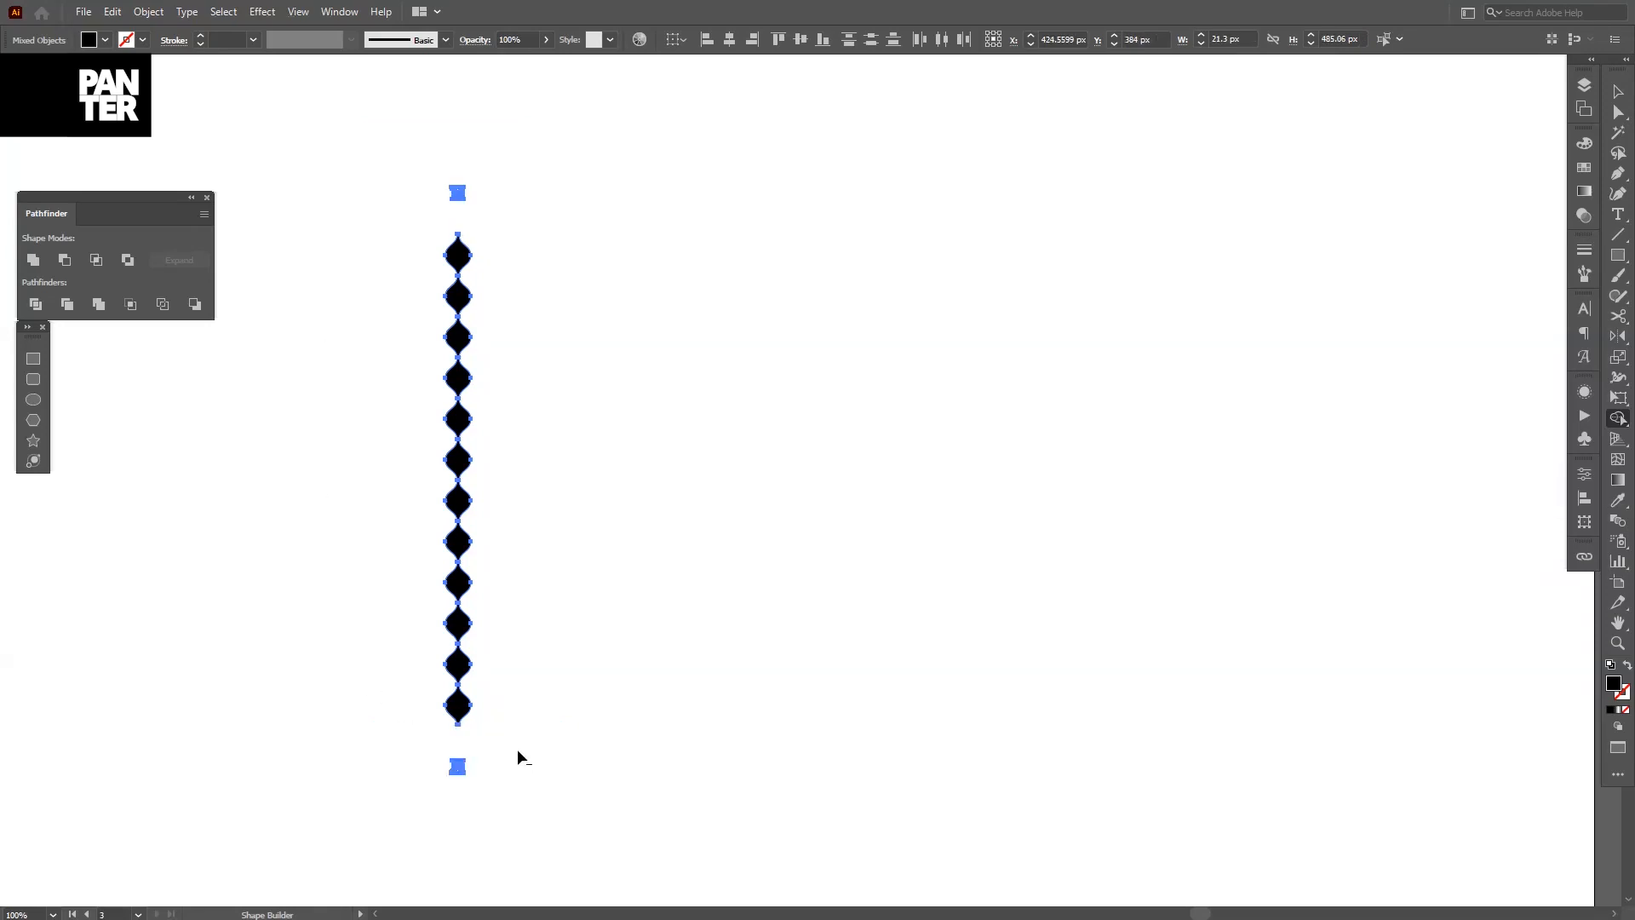
{"action": "left_click_drag", "start_coordinate": [525, 739], "coordinate": [407, 794]}
{"action": "left_click_drag", "start_coordinate": [578, 118], "coordinate": [392, 219]}
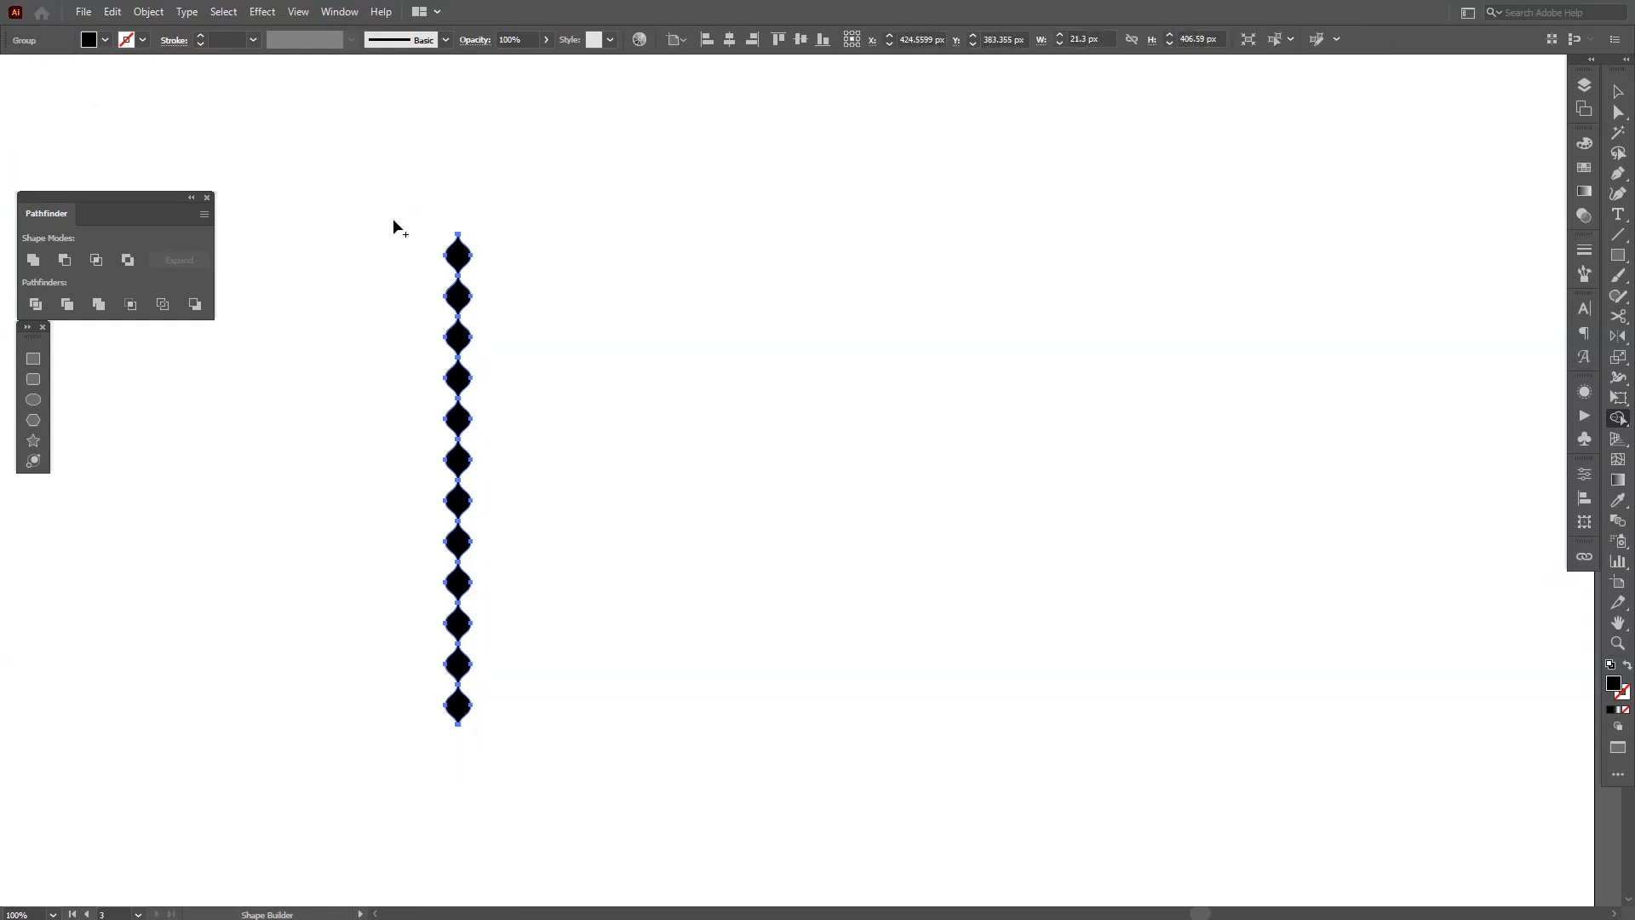
{"action": "key", "text": "v"}
{"action": "left_click", "coordinate": [589, 254]}
Step: Try placing a duplicate of the wavy strip directly beside the original, and delete the duplicate
{"action": "scroll", "coordinate": [488, 398], "scroll_direction": "up", "scroll_amount": 1}
{"action": "mouse_move", "coordinate": [565, 411]}
{"action": "left_mouse_down"}
{"action": "mouse_move", "coordinate": [721, 382]}
{"action": "mouse_move", "coordinate": [671, 397]}
{"action": "left_mouse_up"}
{"action": "left_click", "coordinate": [558, 228]}
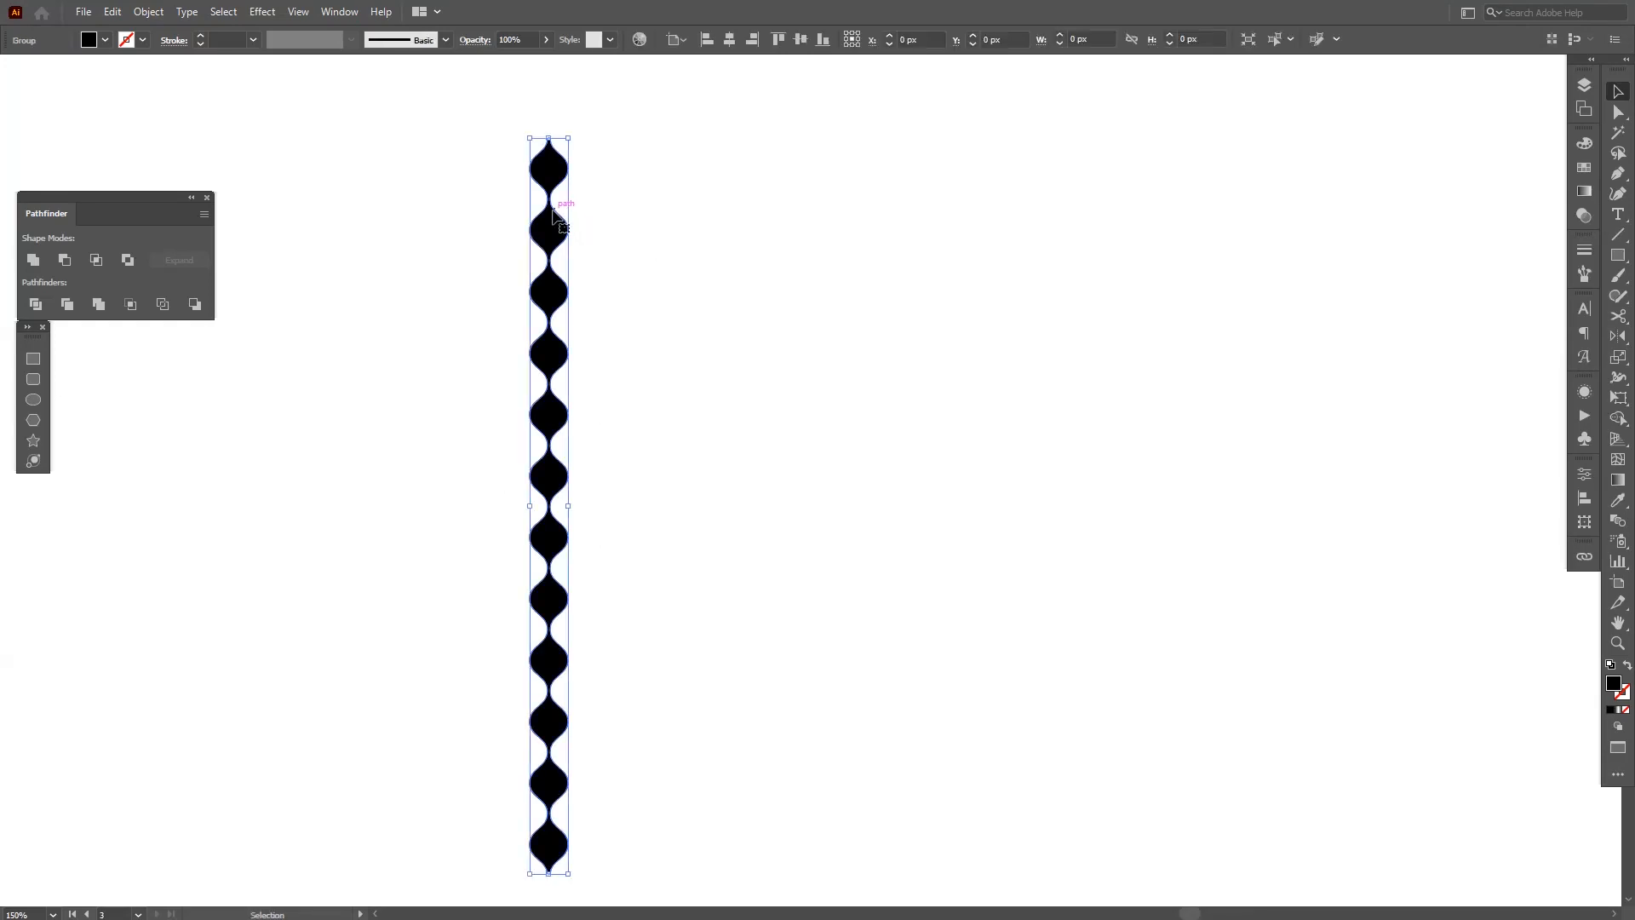
{"action": "left_click_drag", "start_coordinate": [558, 229], "coordinate": [595, 241]}
{"action": "left_click", "coordinate": [628, 295]}
{"action": "scroll", "coordinate": [566, 205], "scroll_direction": "up", "scroll_amount": 1}
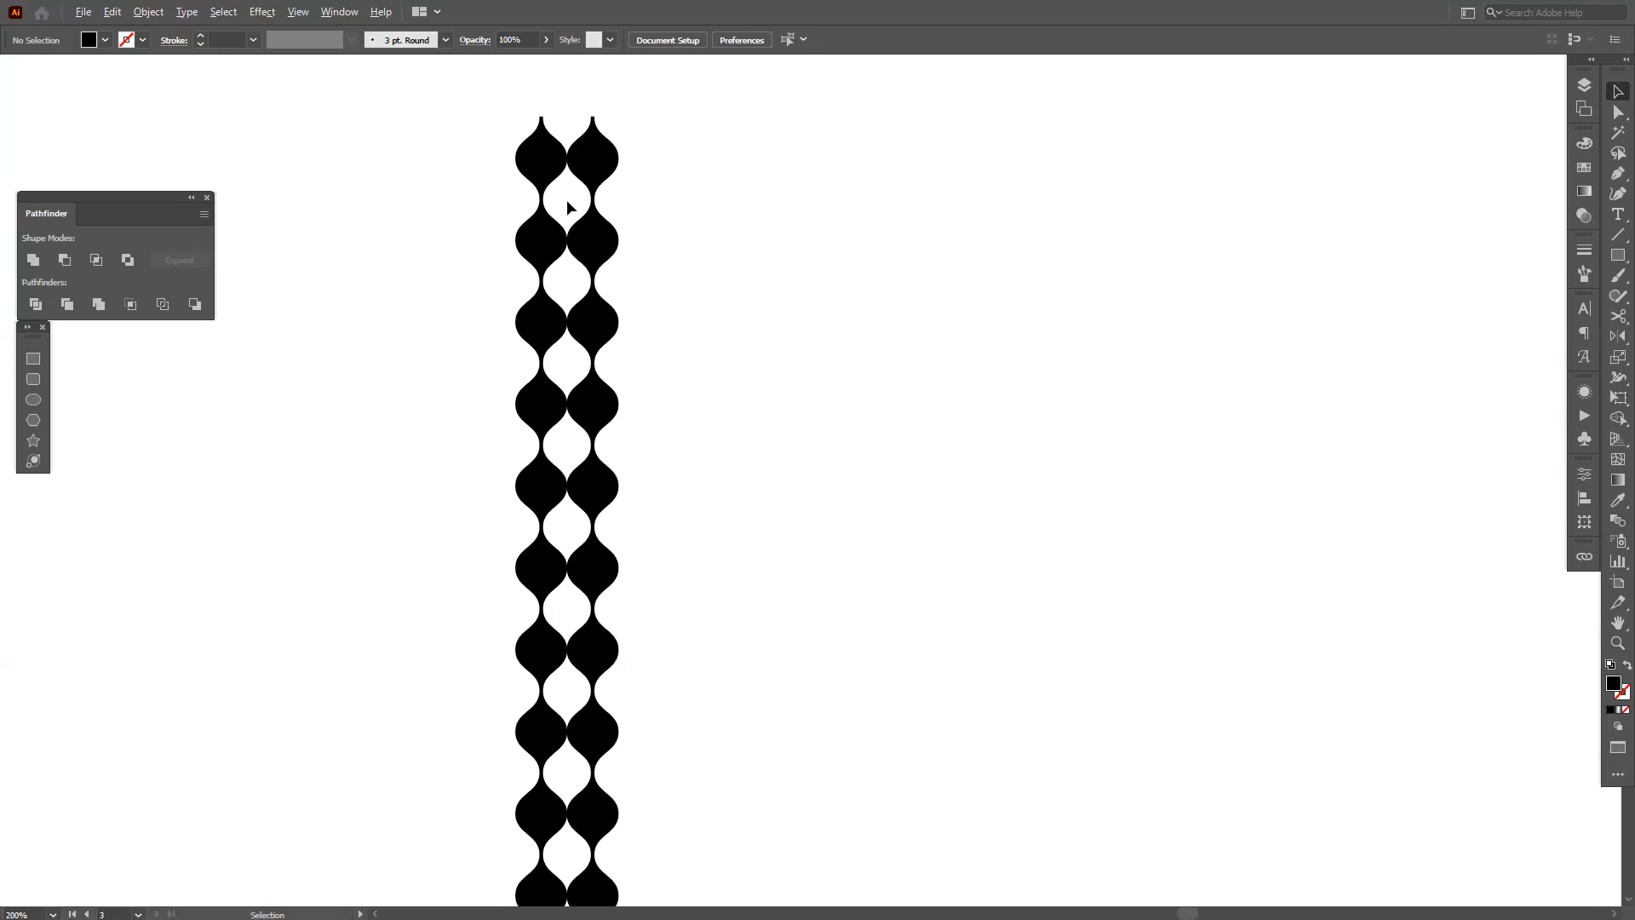
{"action": "scroll", "coordinate": [565, 199], "scroll_direction": "down", "scroll_amount": 1}
{"action": "left_click", "coordinate": [595, 237]}
{"action": "key", "text": "Delete"}
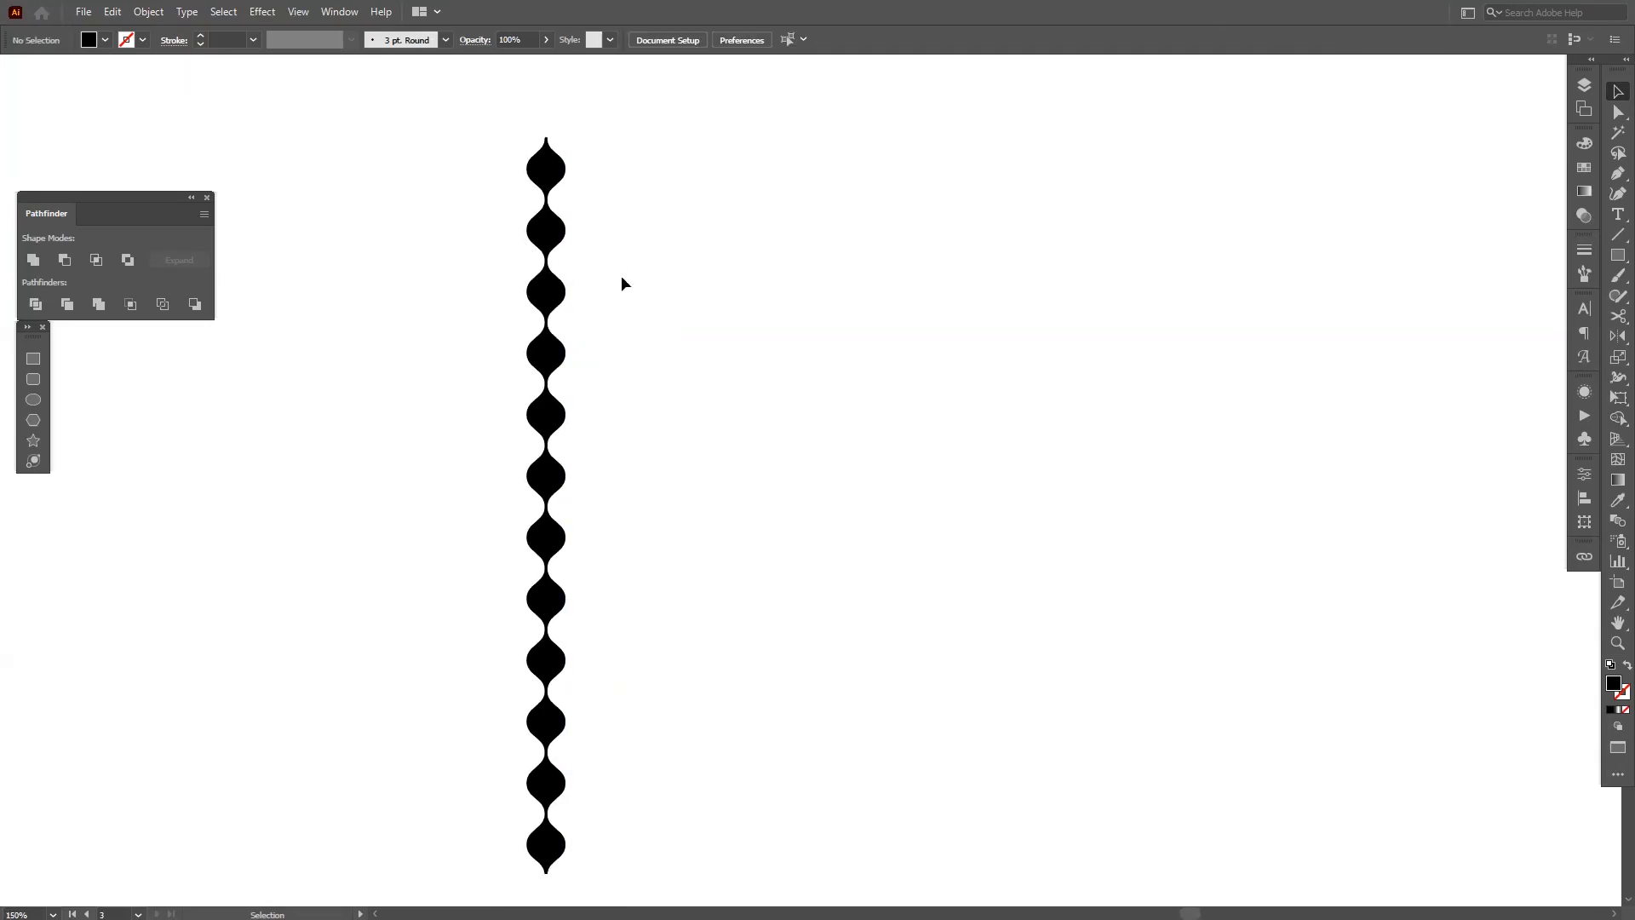
Step: Start a Transform effect on the wavy strip with 13 copies
{"action": "left_click", "coordinate": [546, 352]}
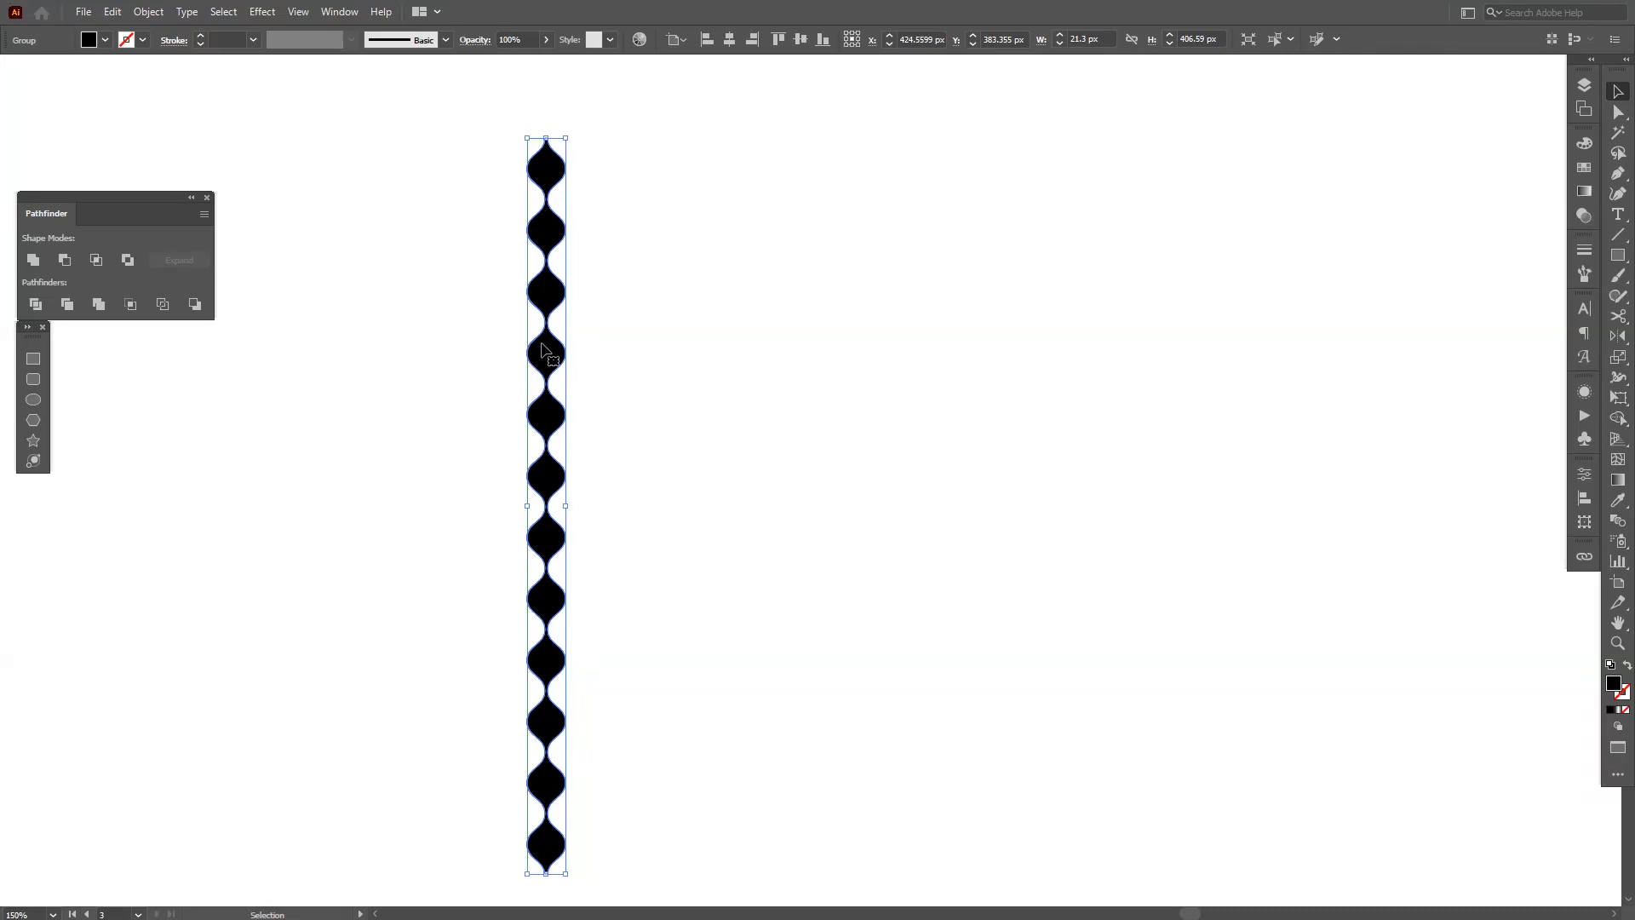
{"action": "left_click", "coordinate": [271, 17]}
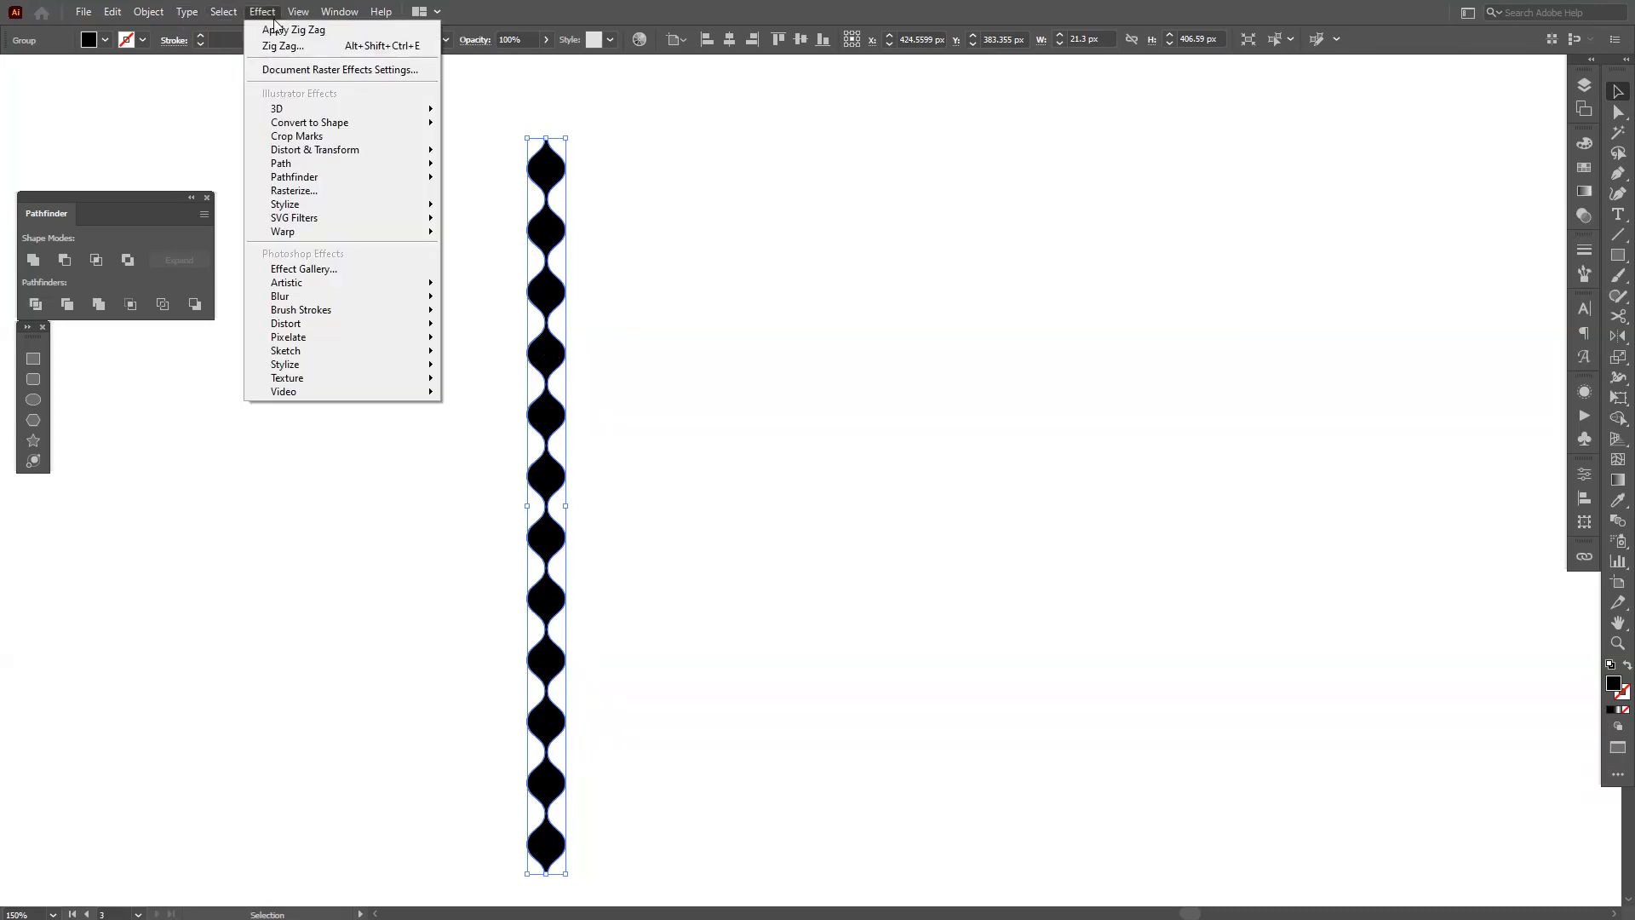
{"action": "mouse_move", "coordinate": [324, 150]}
{"action": "left_click", "coordinate": [491, 208]}
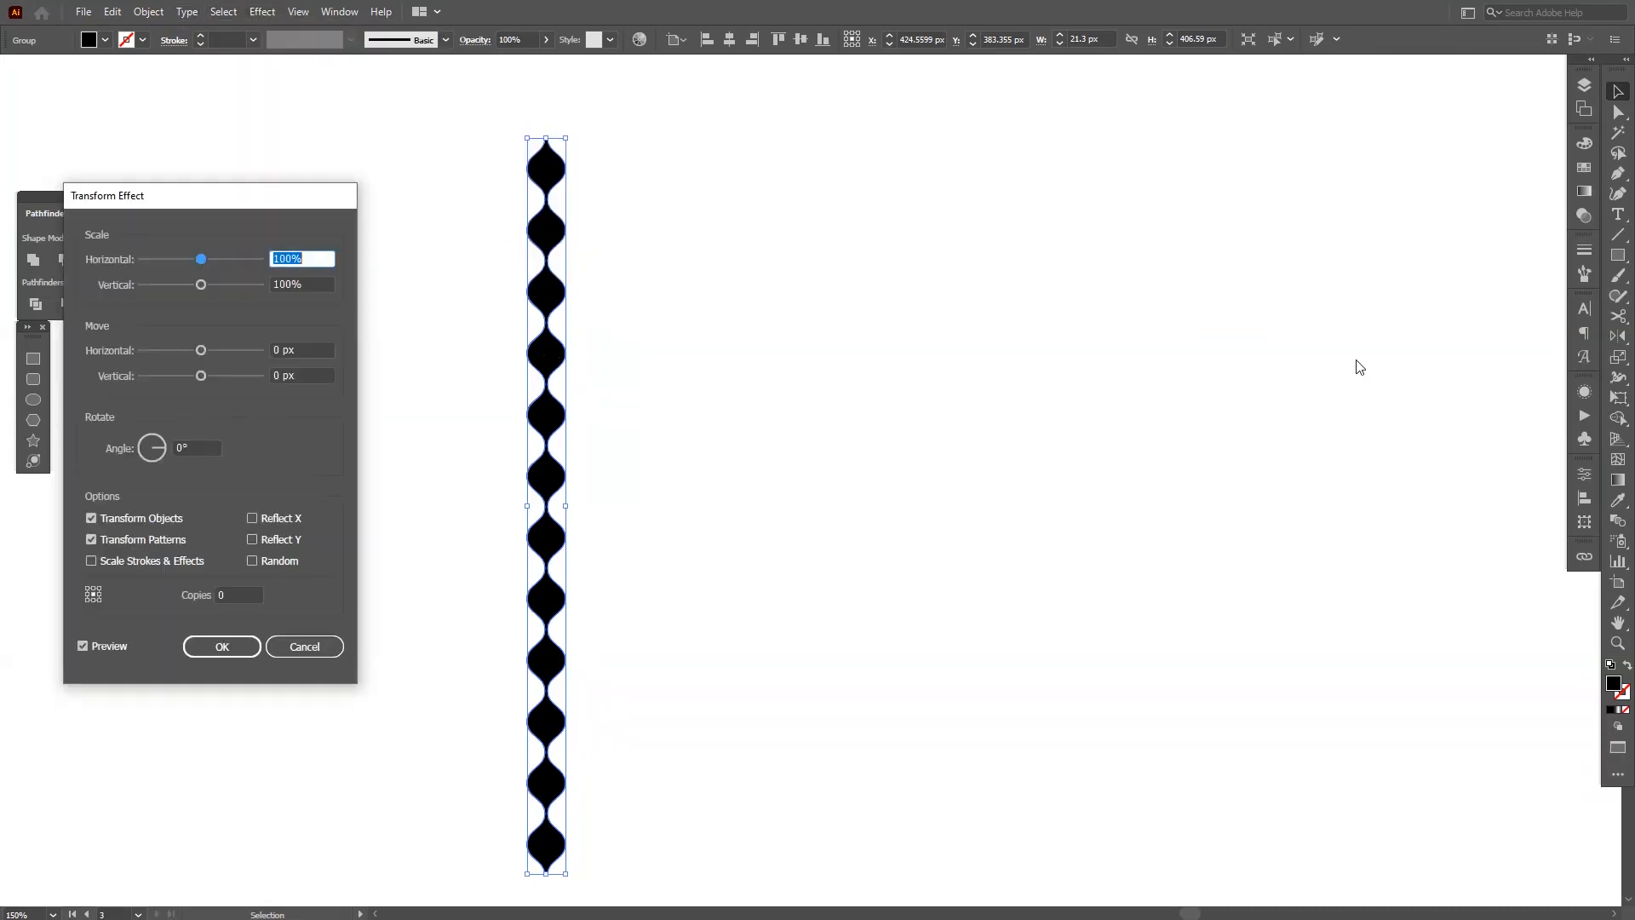
{"action": "left_click", "coordinate": [239, 594]}
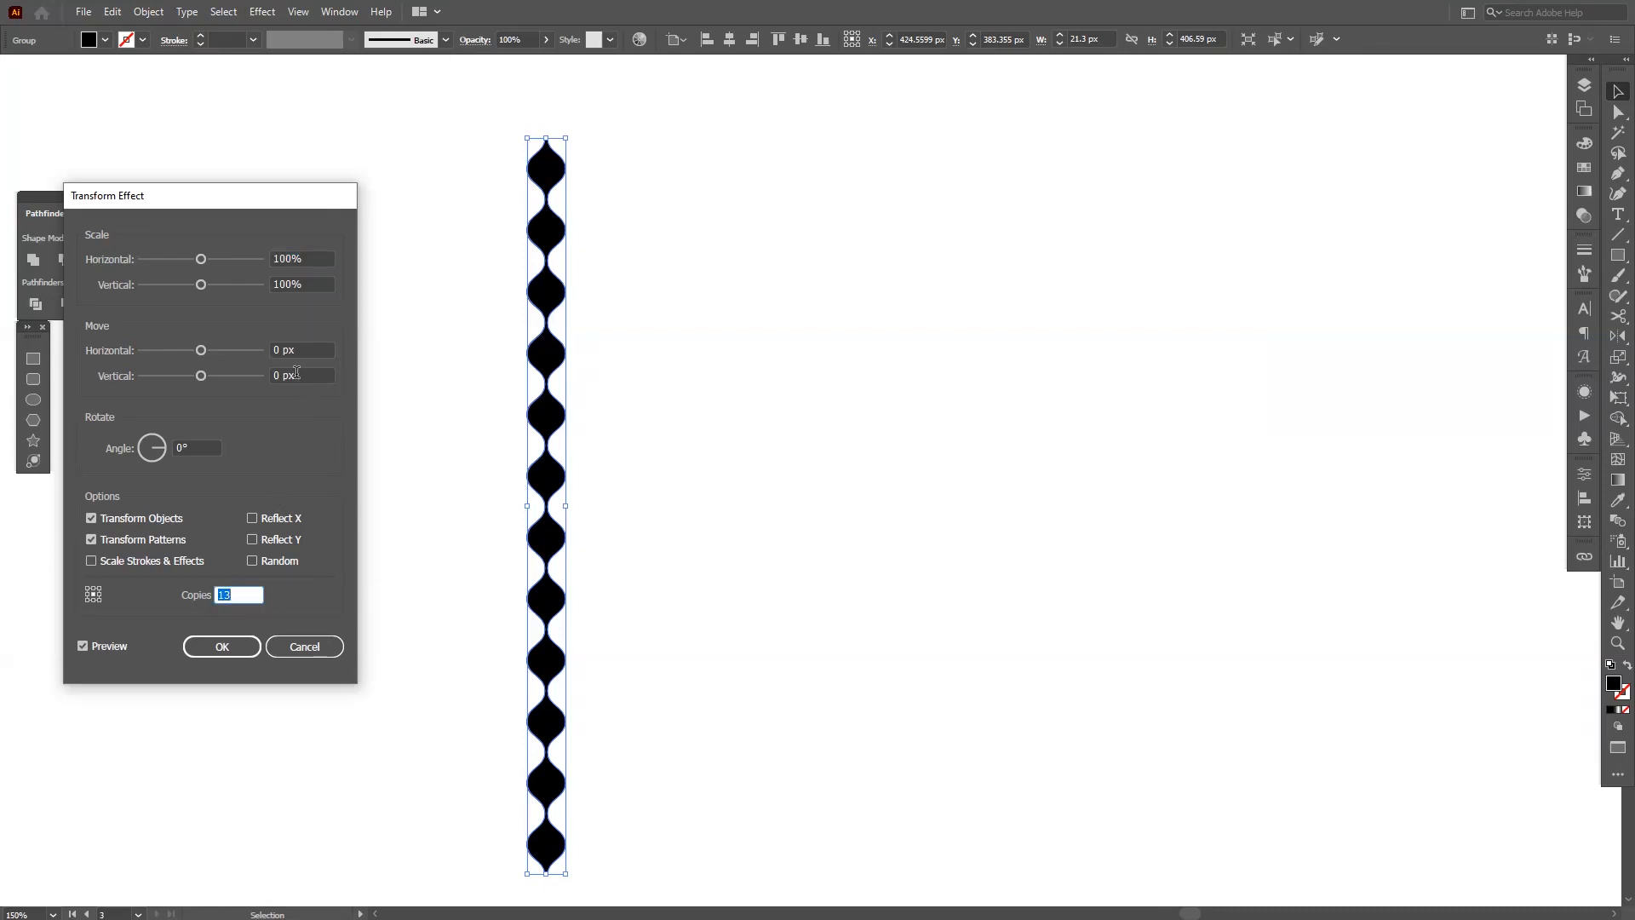
Step: Set the Transform effect's horizontal move to 12 px
{"action": "left_click", "coordinate": [303, 349]}
{"action": "key", "text": "Down"}
{"action": "key", "text": "Down"}
{"action": "key", "text": "Down"}
{"action": "key", "text": "Down"}
{"action": "key", "text": "Up"}
{"action": "key", "text": "Up"}
{"action": "key", "text": "Up"}
{"action": "key", "text": "Up"}
{"action": "key", "text": "Up"}
{"action": "key", "text": "Up"}
{"action": "key", "text": "Up"}
{"action": "key", "text": "Up"}
{"action": "key", "text": "Up"}
{"action": "key", "text": "Up"}
{"action": "key", "text": "Up"}
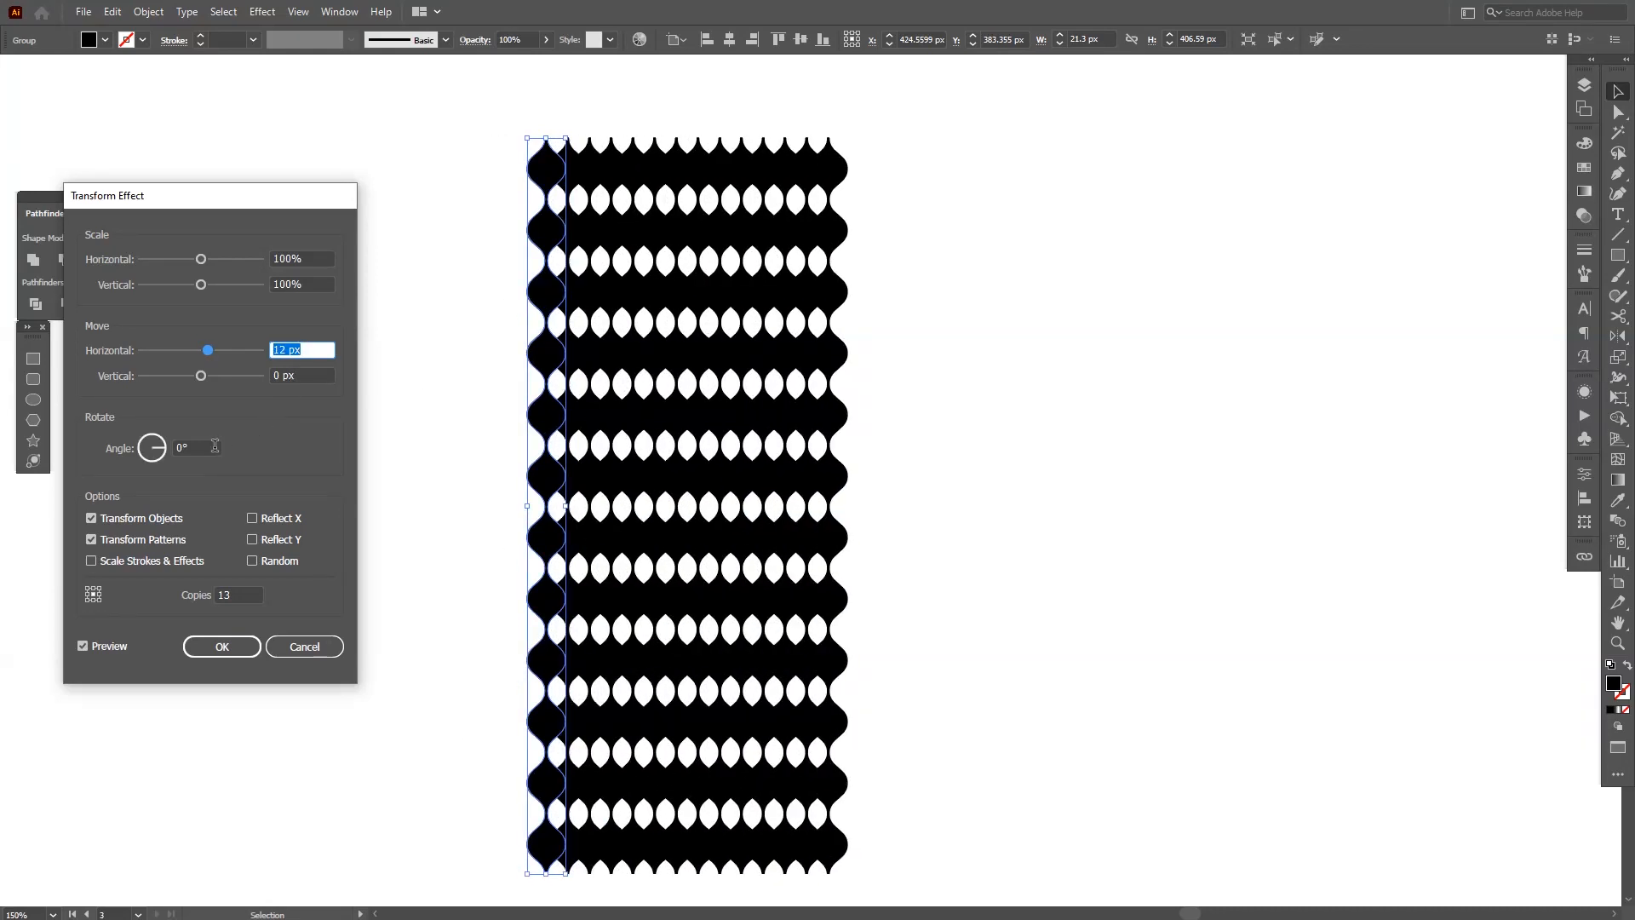
Step: Set the Transform effect's vertical move to -13 px to slant the row of copies upward
{"action": "left_click", "coordinate": [296, 375]}
{"action": "key", "text": "Down"}
{"action": "key", "text": "Down"}
{"action": "key", "text": "Down"}
{"action": "key", "text": "Down"}
{"action": "key", "text": "Down"}
{"action": "key", "text": "Down"}
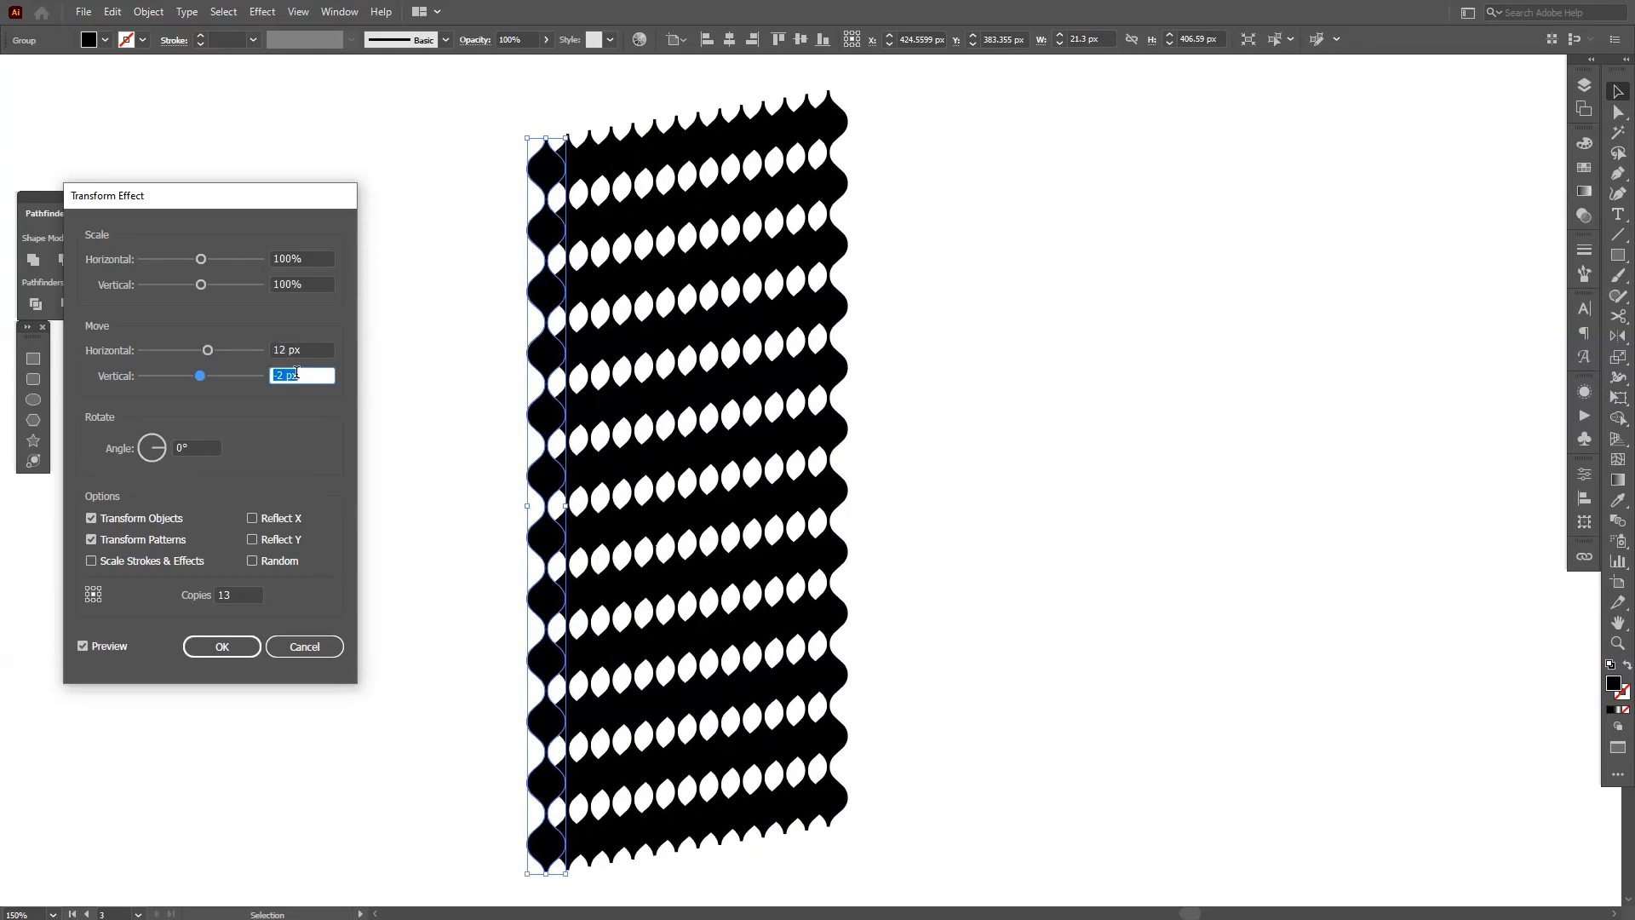
{"action": "key", "text": "Down"}
{"action": "key", "text": "Down"}
{"action": "key", "text": "Down"}
{"action": "key", "text": "Down"}
{"action": "key", "text": "Down"}
{"action": "key", "text": "Down"}
{"action": "key", "text": "Down"}
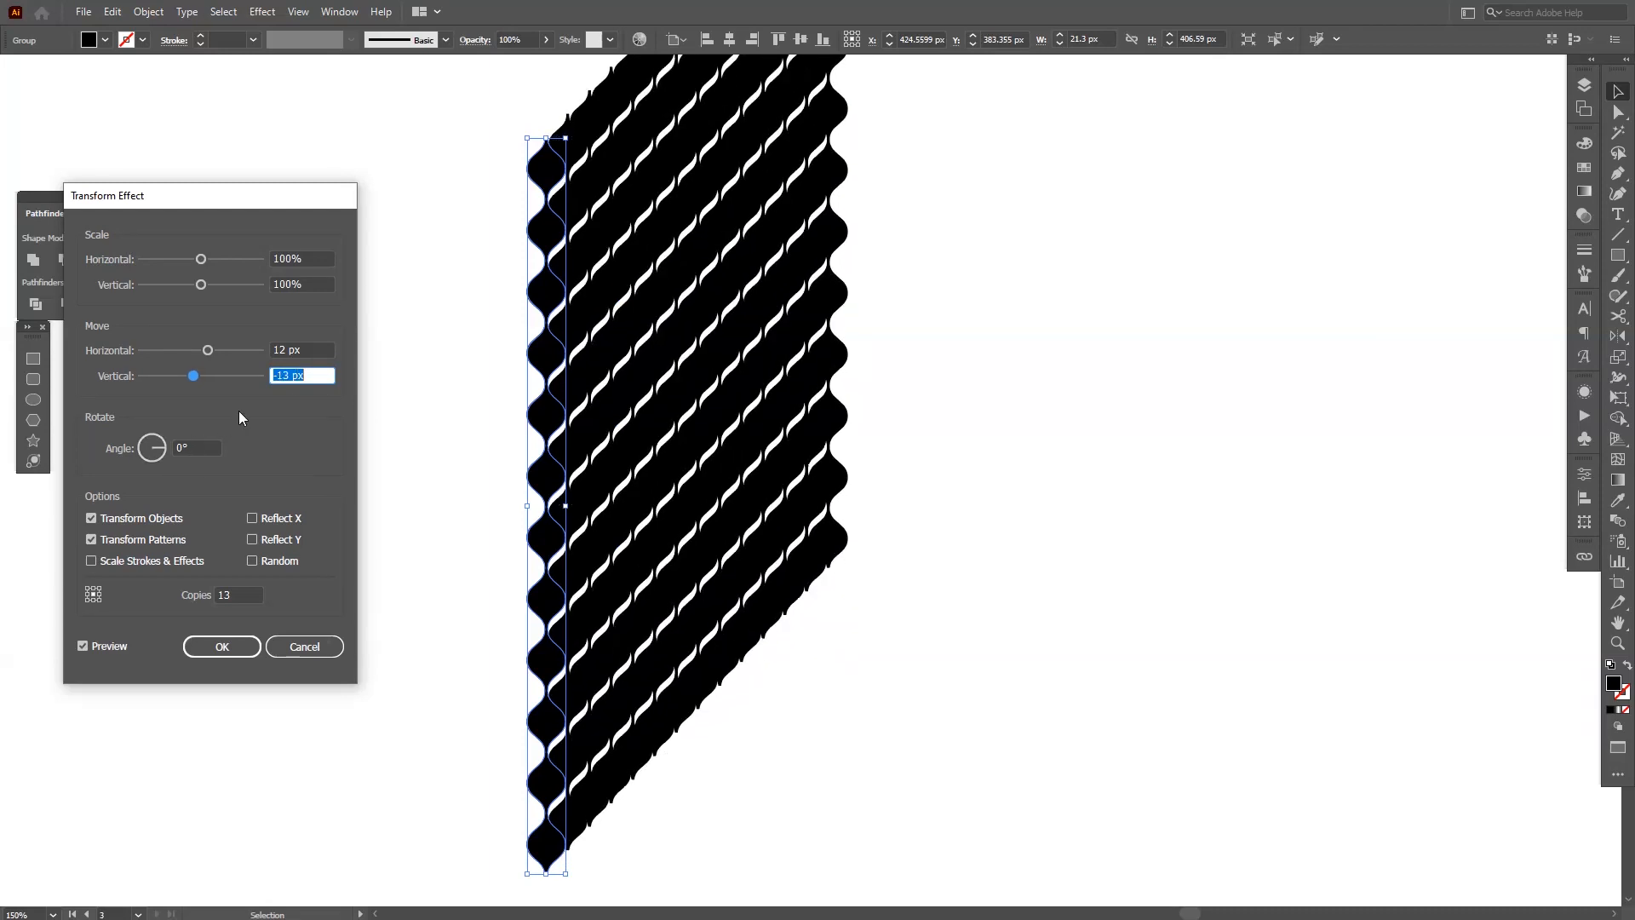
Step: Increase the Transform effect's horizontal move to 16 px to widen the gaps between the strips
{"action": "left_click", "coordinate": [311, 349]}
{"action": "key", "text": "Up"}
{"action": "key", "text": "Up"}
{"action": "key", "text": "Up"}
{"action": "key", "text": "Up"}
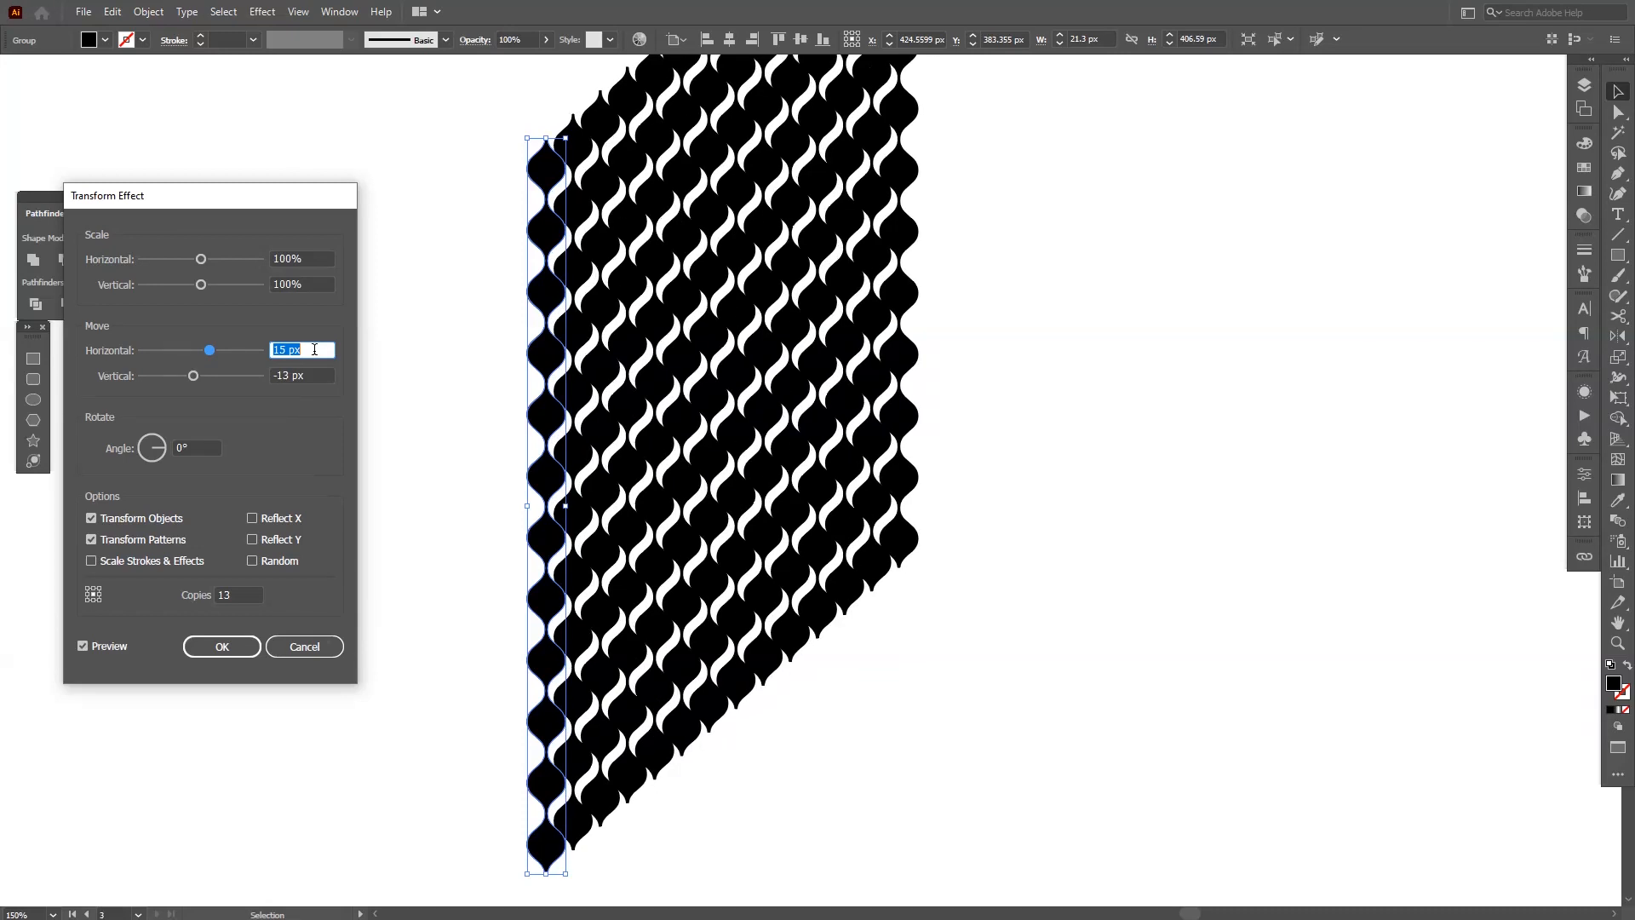
{"action": "key", "text": "Down"}
{"action": "key", "text": "Up"}
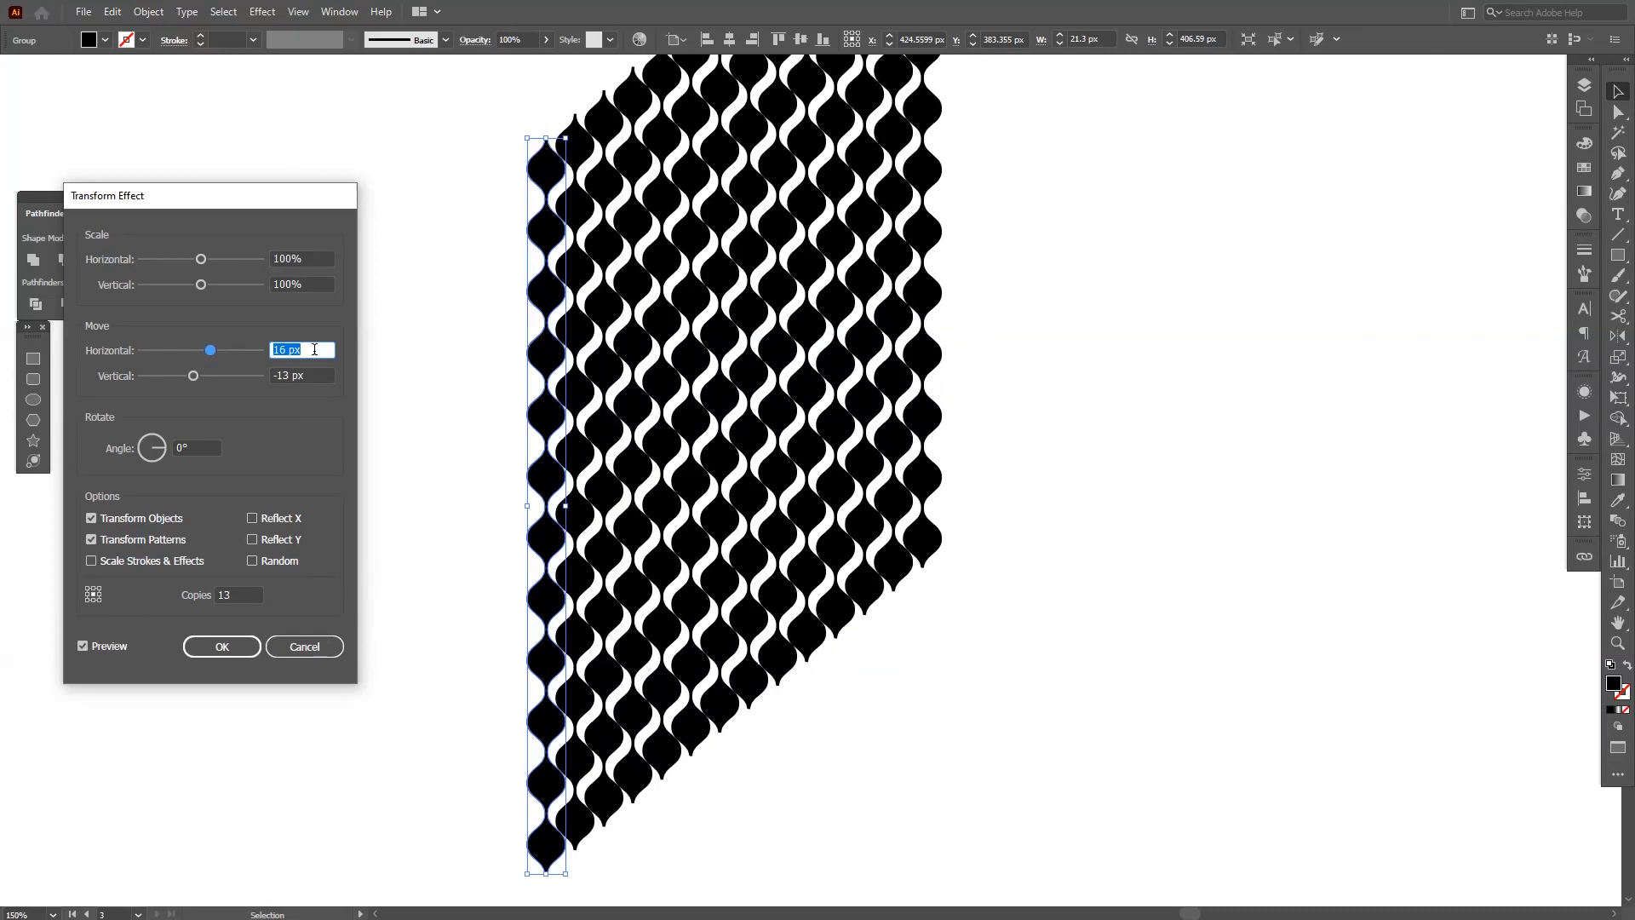
Step: Raise the Transform effect's number of copies to 22 and apply the effect
{"action": "left_click", "coordinate": [261, 593]}
{"action": "key", "text": "Up"}
{"action": "key", "text": "Up"}
{"action": "key", "text": "Up"}
{"action": "key", "text": "Up"}
{"action": "key", "text": "Up"}
{"action": "key", "text": "Up"}
{"action": "key", "text": "Up"}
{"action": "key", "text": "Up"}
{"action": "key", "text": "Up"}
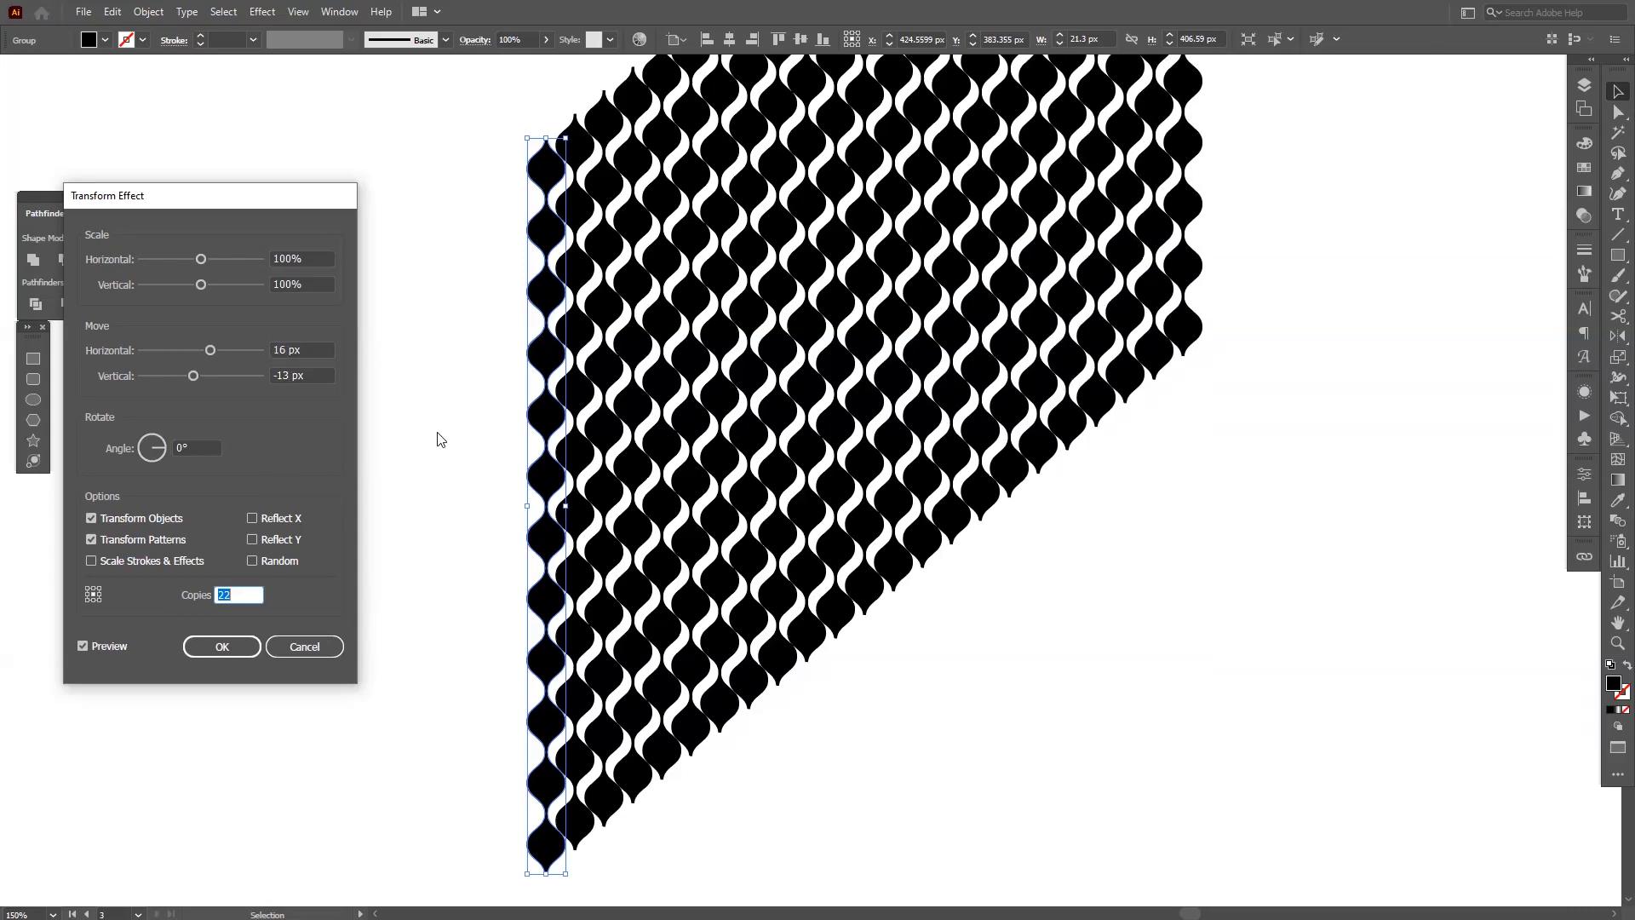
{"action": "left_click", "coordinate": [221, 647]}
Step: Examine the slanted wave pattern up close and display the appearance attributes of the transformed strip
{"action": "left_click_drag", "start_coordinate": [1046, 407], "coordinate": [1021, 479]}
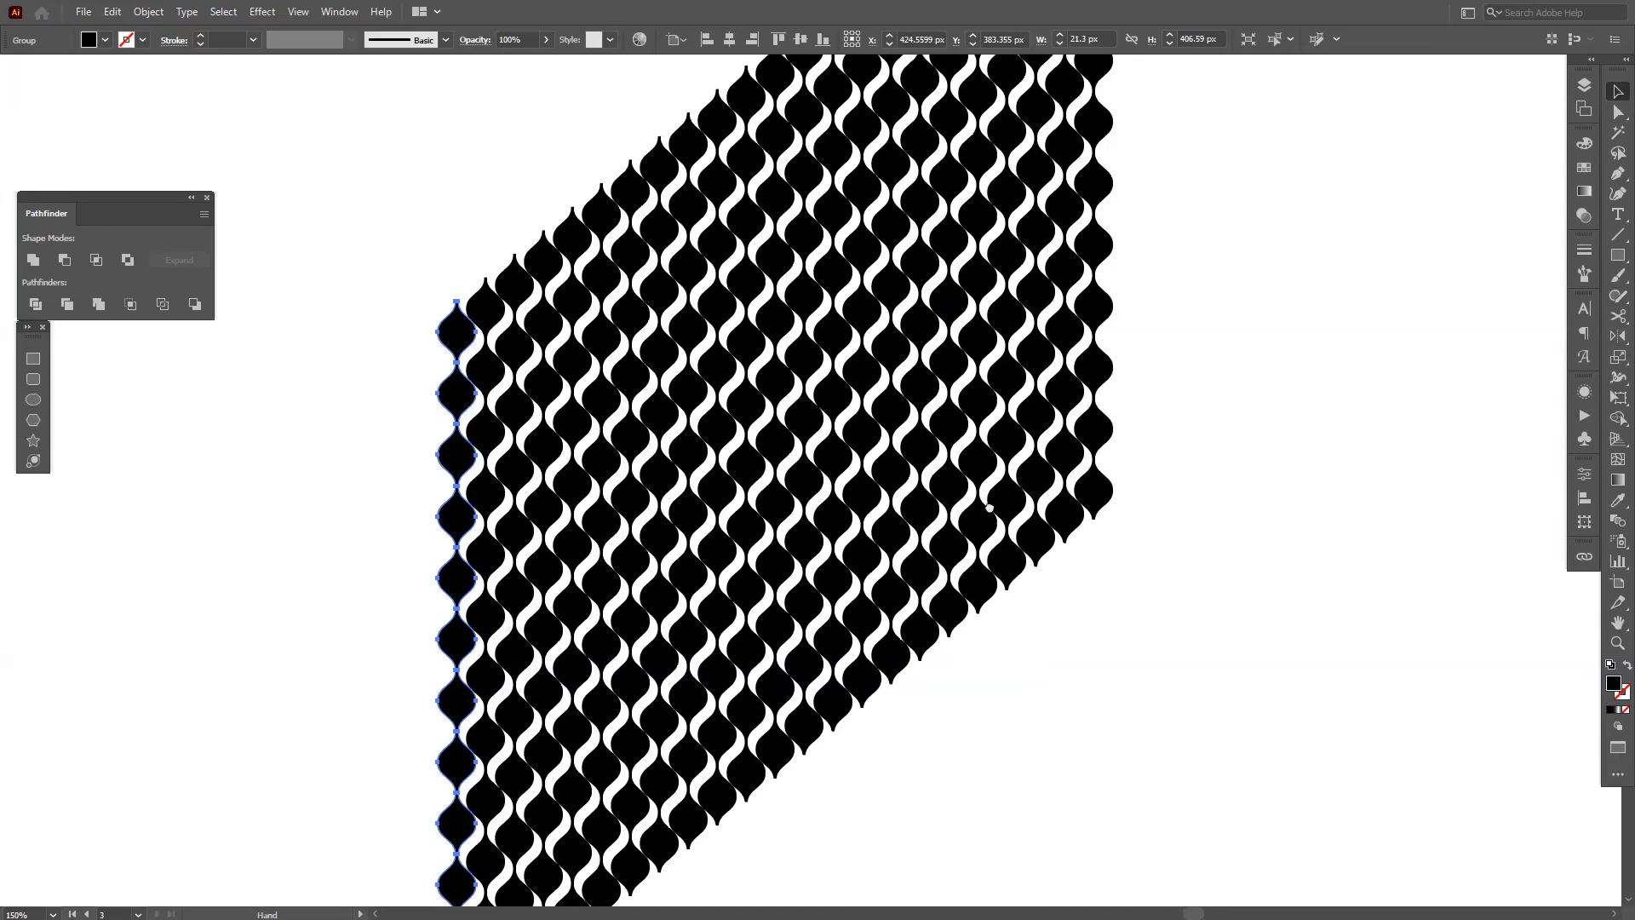
{"action": "scroll", "coordinate": [746, 460], "scroll_direction": "up", "scroll_amount": 1}
{"action": "scroll", "coordinate": [786, 491], "scroll_direction": "up", "scroll_amount": 2}
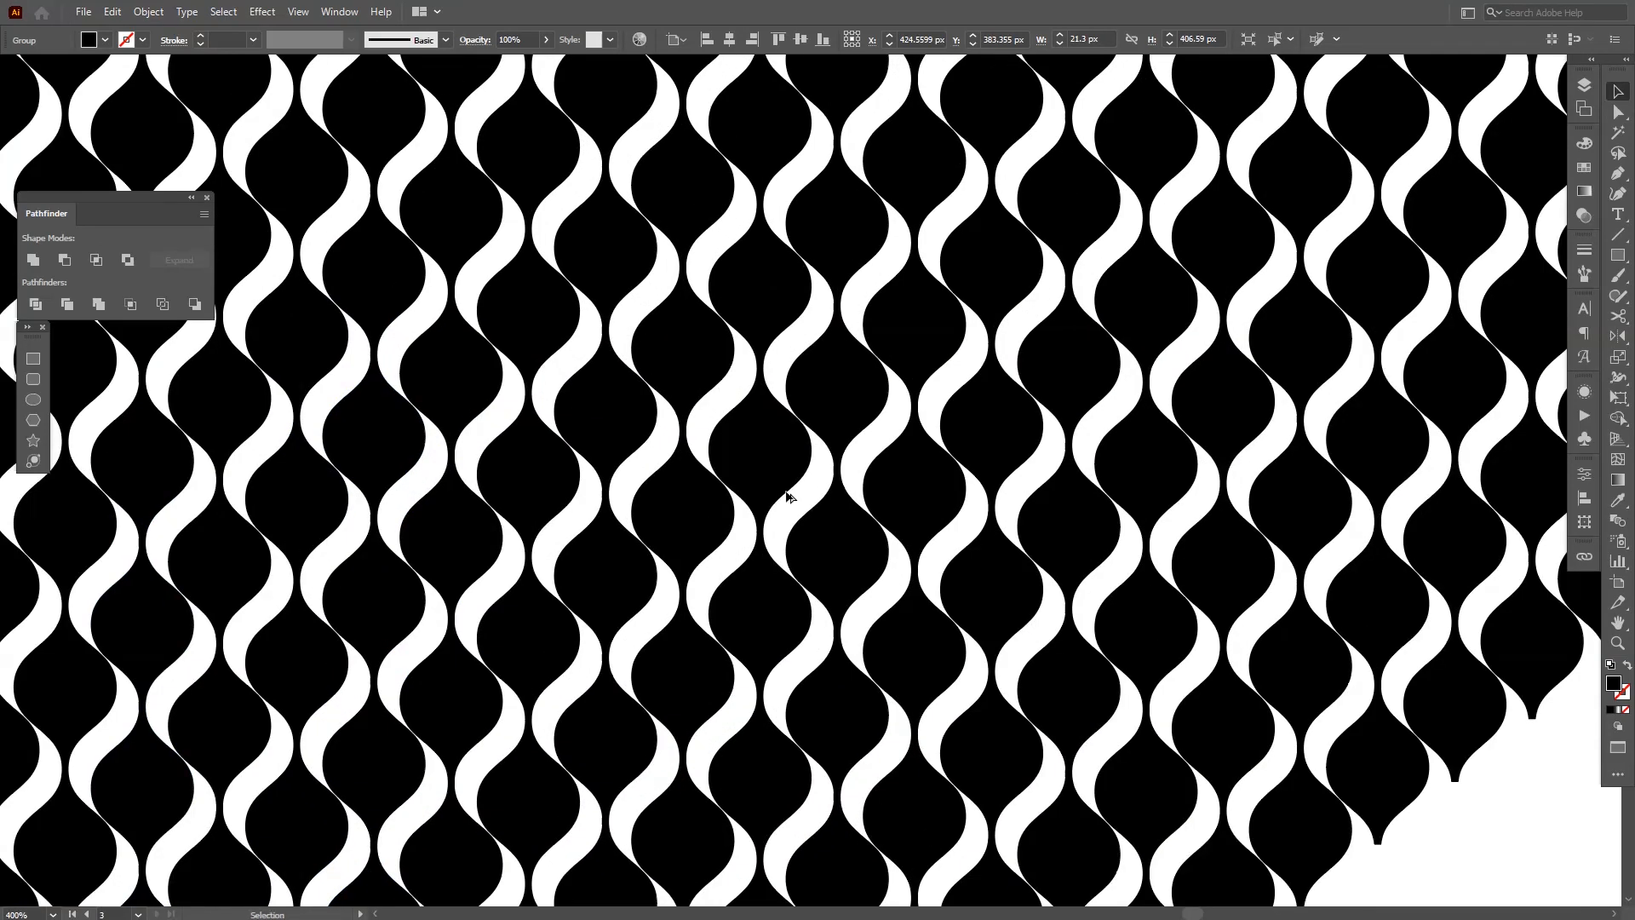
{"action": "scroll", "coordinate": [786, 492], "scroll_direction": "down", "scroll_amount": 1}
{"action": "left_click_drag", "start_coordinate": [872, 491], "coordinate": [868, 511]}
{"action": "left_click_drag", "start_coordinate": [1415, 780], "coordinate": [127, 505]}
{"action": "left_click_drag", "start_coordinate": [968, 489], "coordinate": [976, 489]}
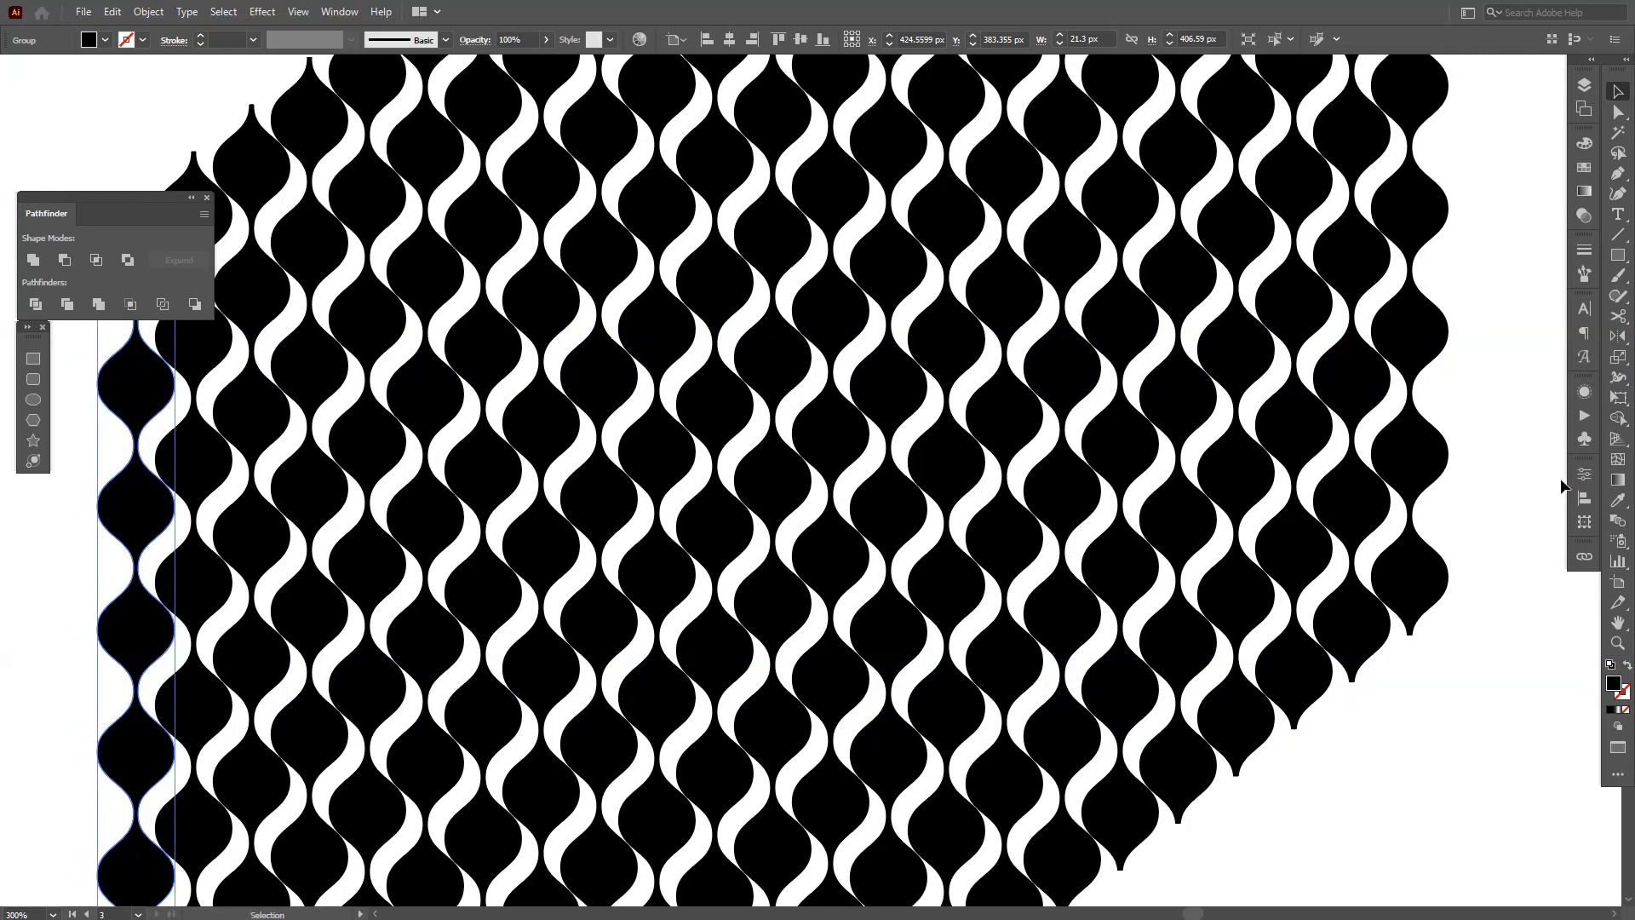
{"action": "left_click", "coordinate": [1584, 393]}
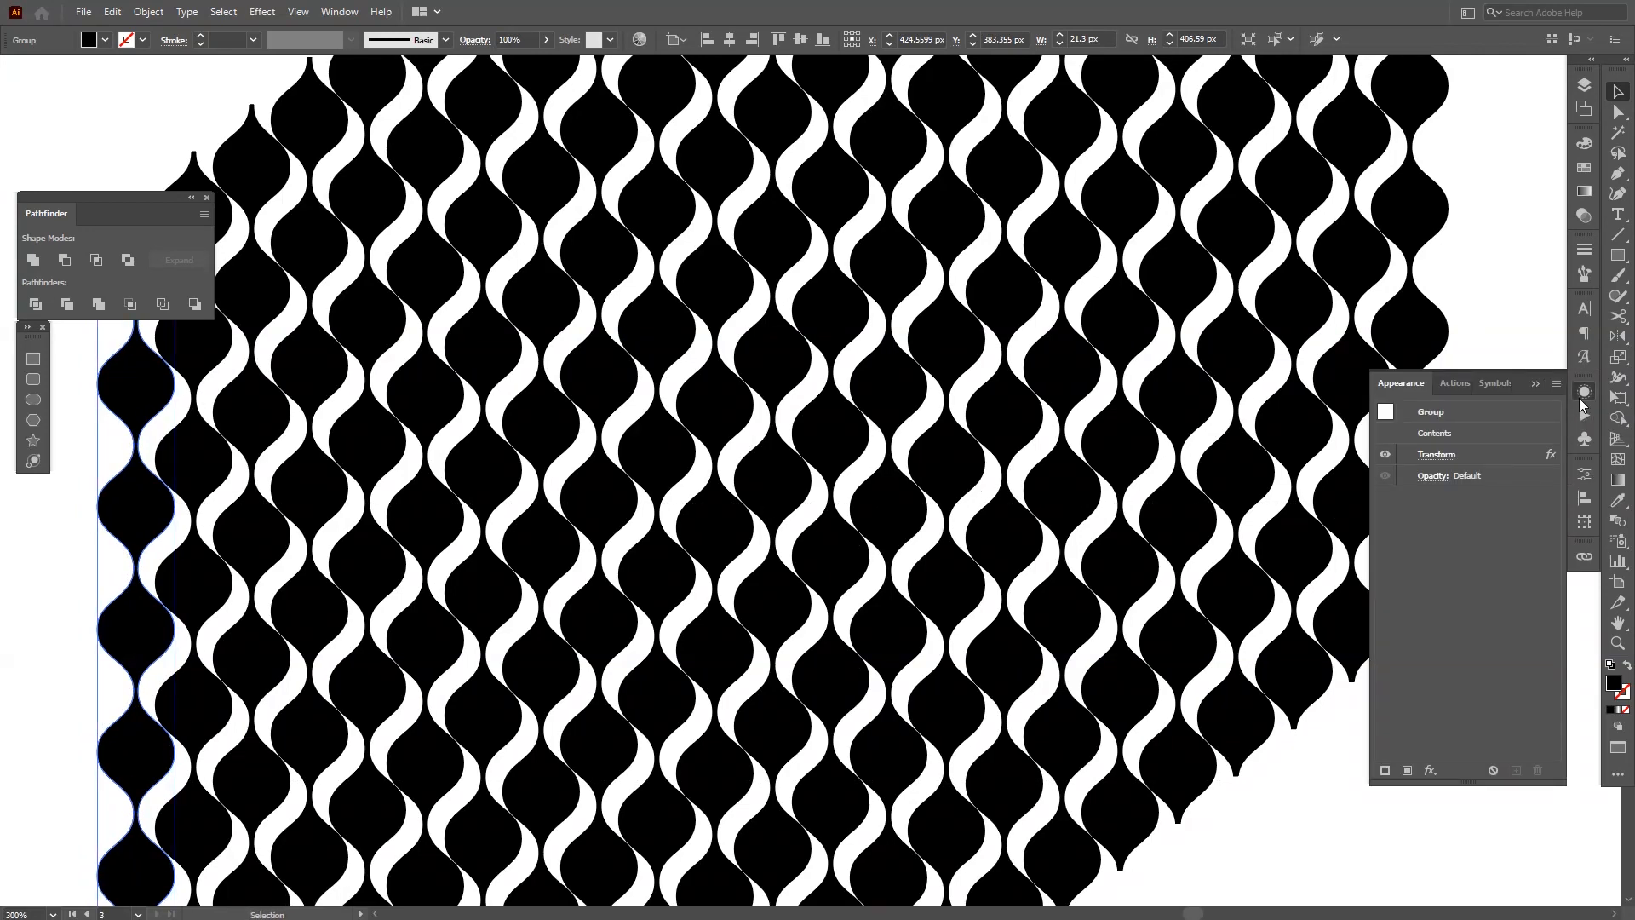
{"action": "left_click", "coordinate": [338, 11]}
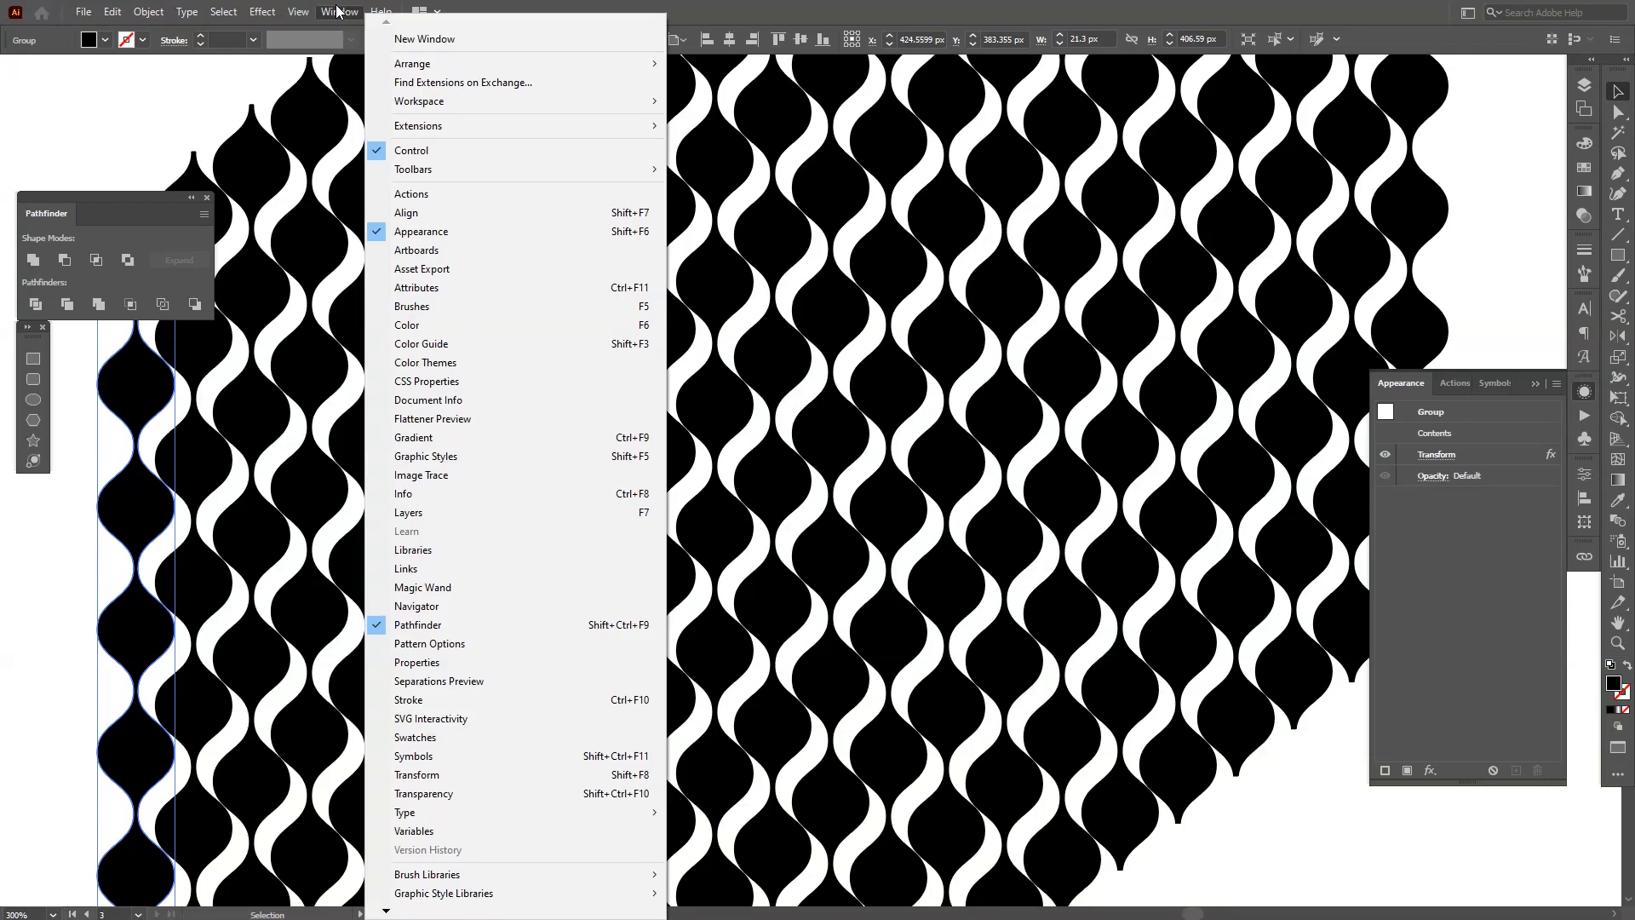
{"action": "left_click", "coordinate": [421, 234]}
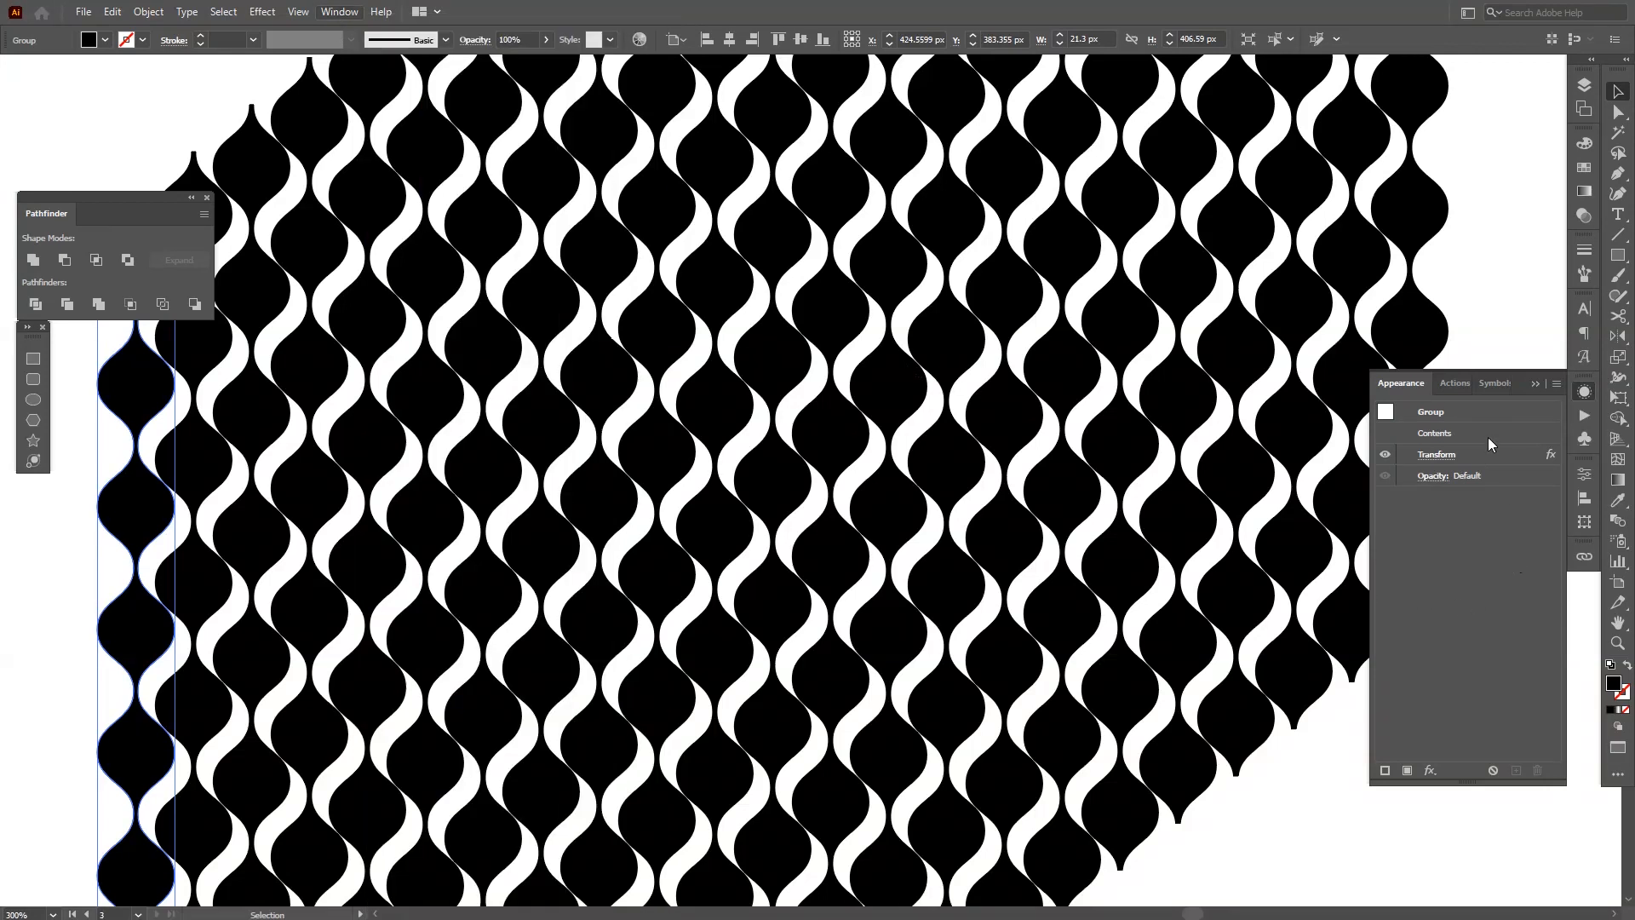
Step: Set the slanted pattern's Transform effect to a vertical move of -16 px, apply it and deselect the artwork
{"action": "left_click", "coordinate": [1440, 455]}
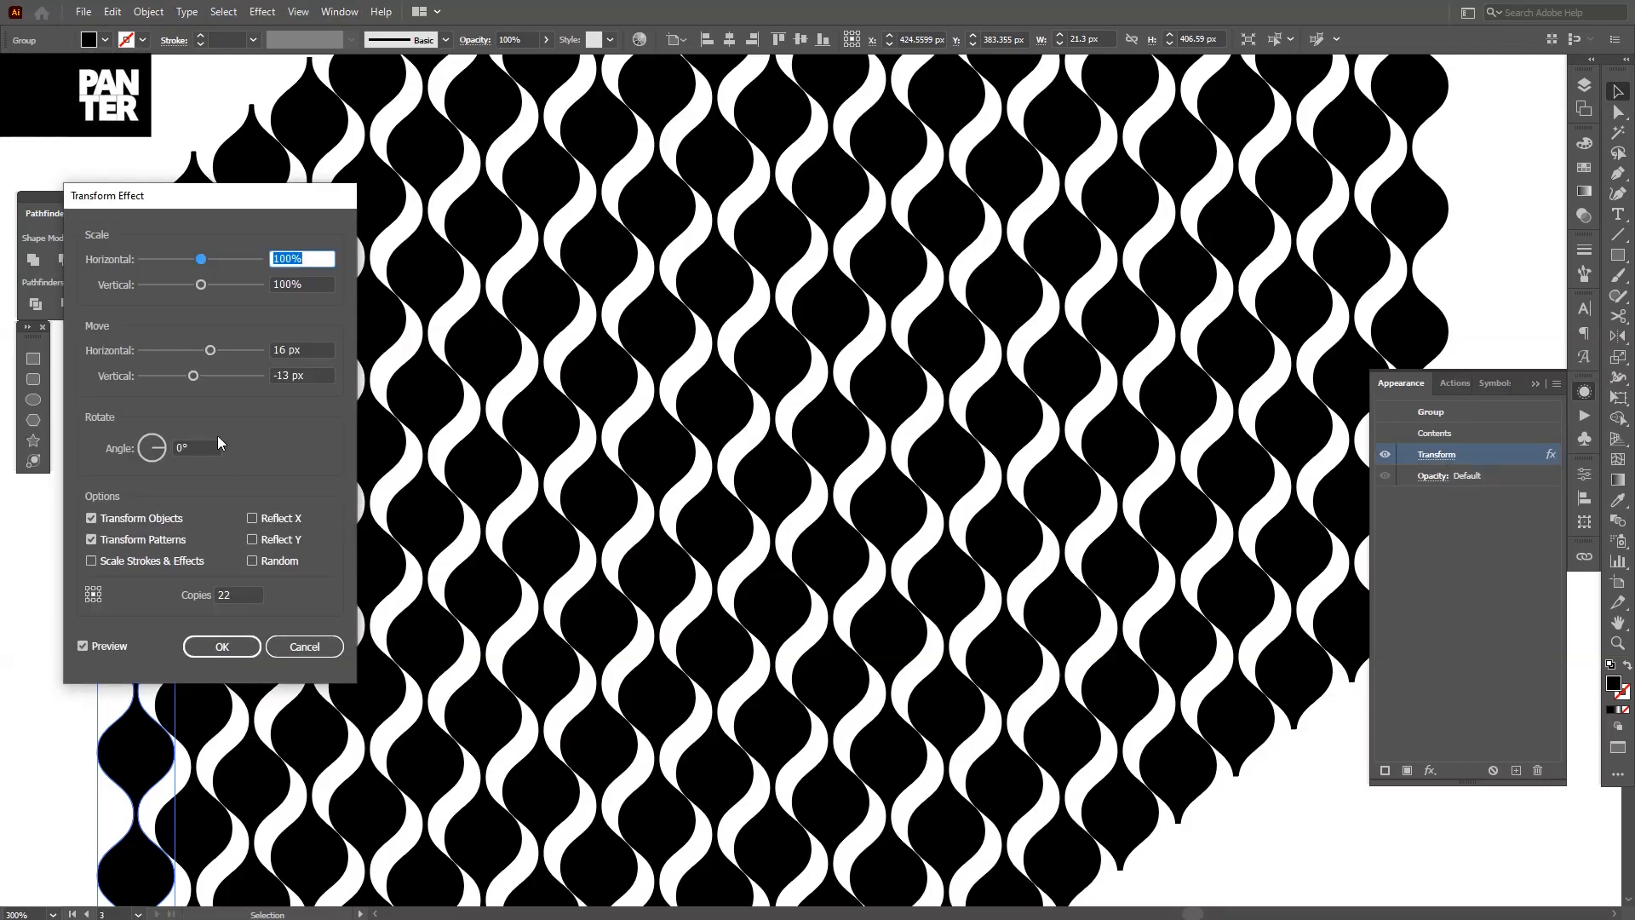
{"action": "left_click", "coordinate": [298, 375]}
{"action": "key", "text": "Down"}
{"action": "key", "text": "Down"}
{"action": "key", "text": "Down"}
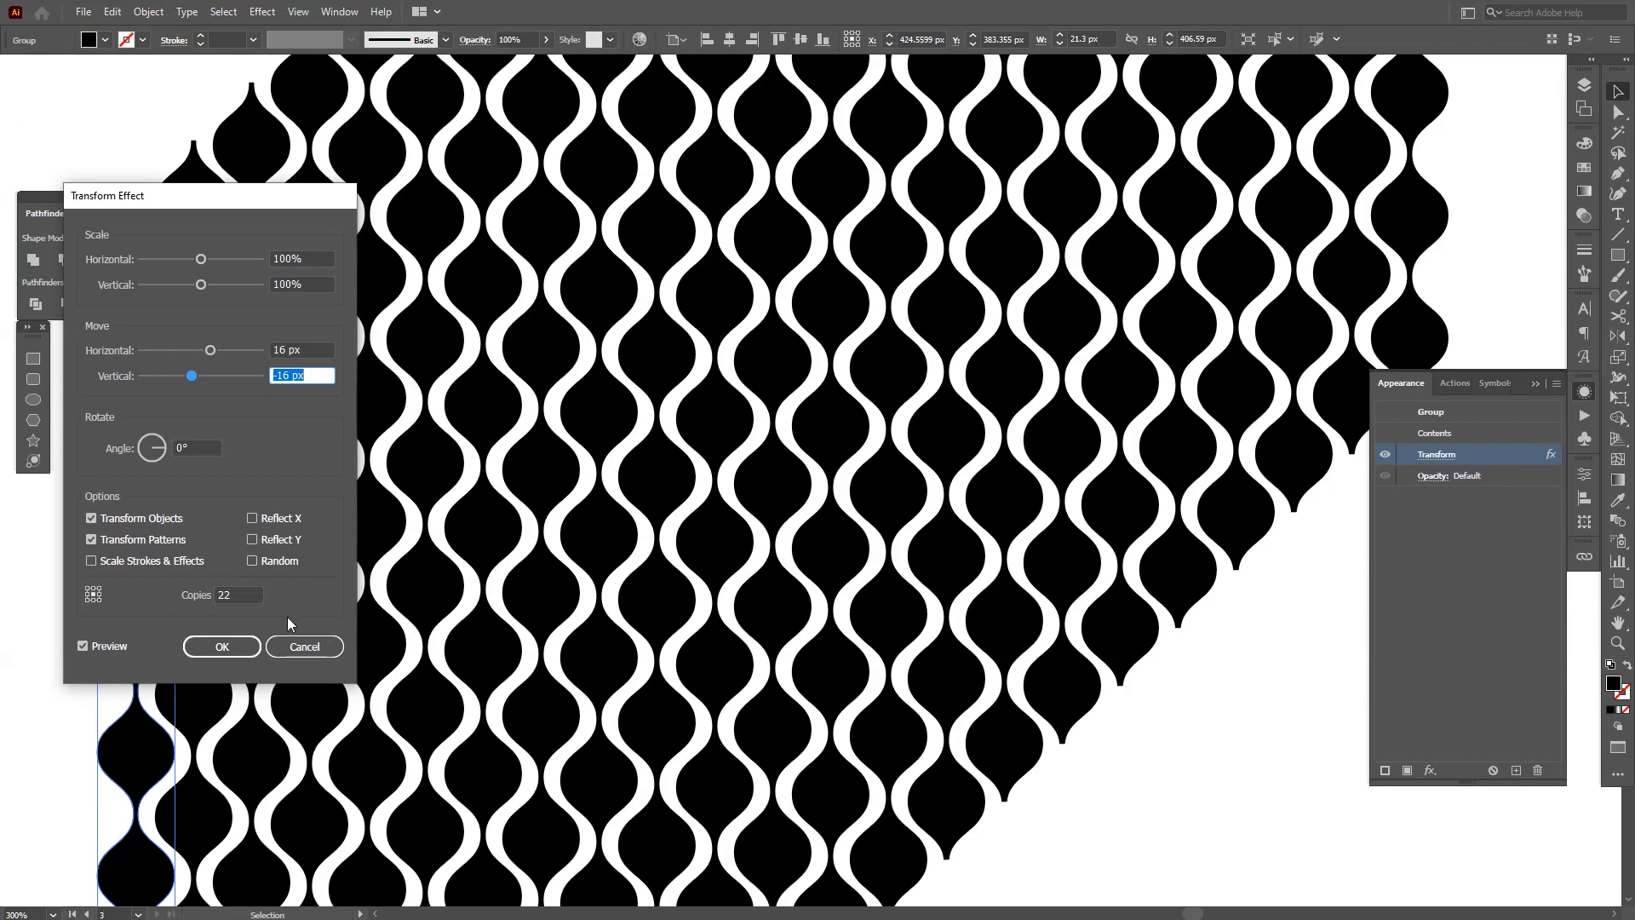
{"action": "left_click", "coordinate": [220, 647]}
{"action": "left_click", "coordinate": [1168, 672]}
Step: Select the slanted pattern's source strip and duplicate the pattern to the right of the original
{"action": "scroll", "coordinate": [1168, 671], "scroll_direction": "down", "scroll_amount": 2}
{"action": "left_click_drag", "start_coordinate": [1167, 671], "coordinate": [934, 511]}
{"action": "scroll", "coordinate": [1130, 580], "scroll_direction": "down", "scroll_amount": 1}
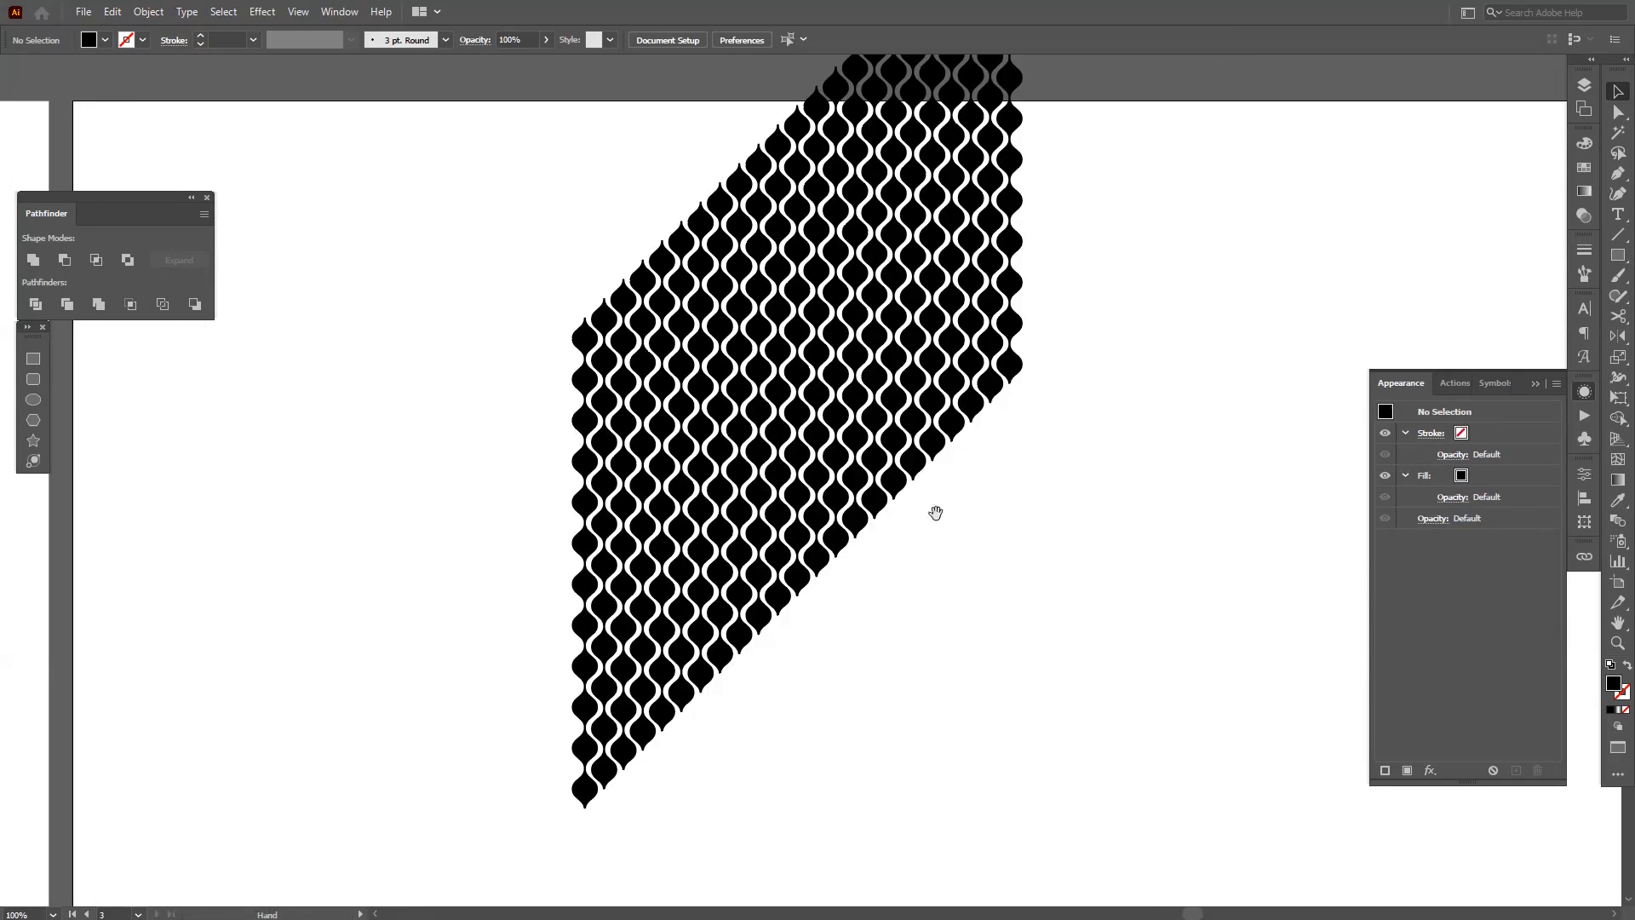
{"action": "left_click", "coordinate": [585, 543]}
{"action": "left_click_drag", "start_coordinate": [593, 529], "coordinate": [644, 666]}
{"action": "scroll", "coordinate": [894, 587], "scroll_direction": "up", "scroll_amount": 2}
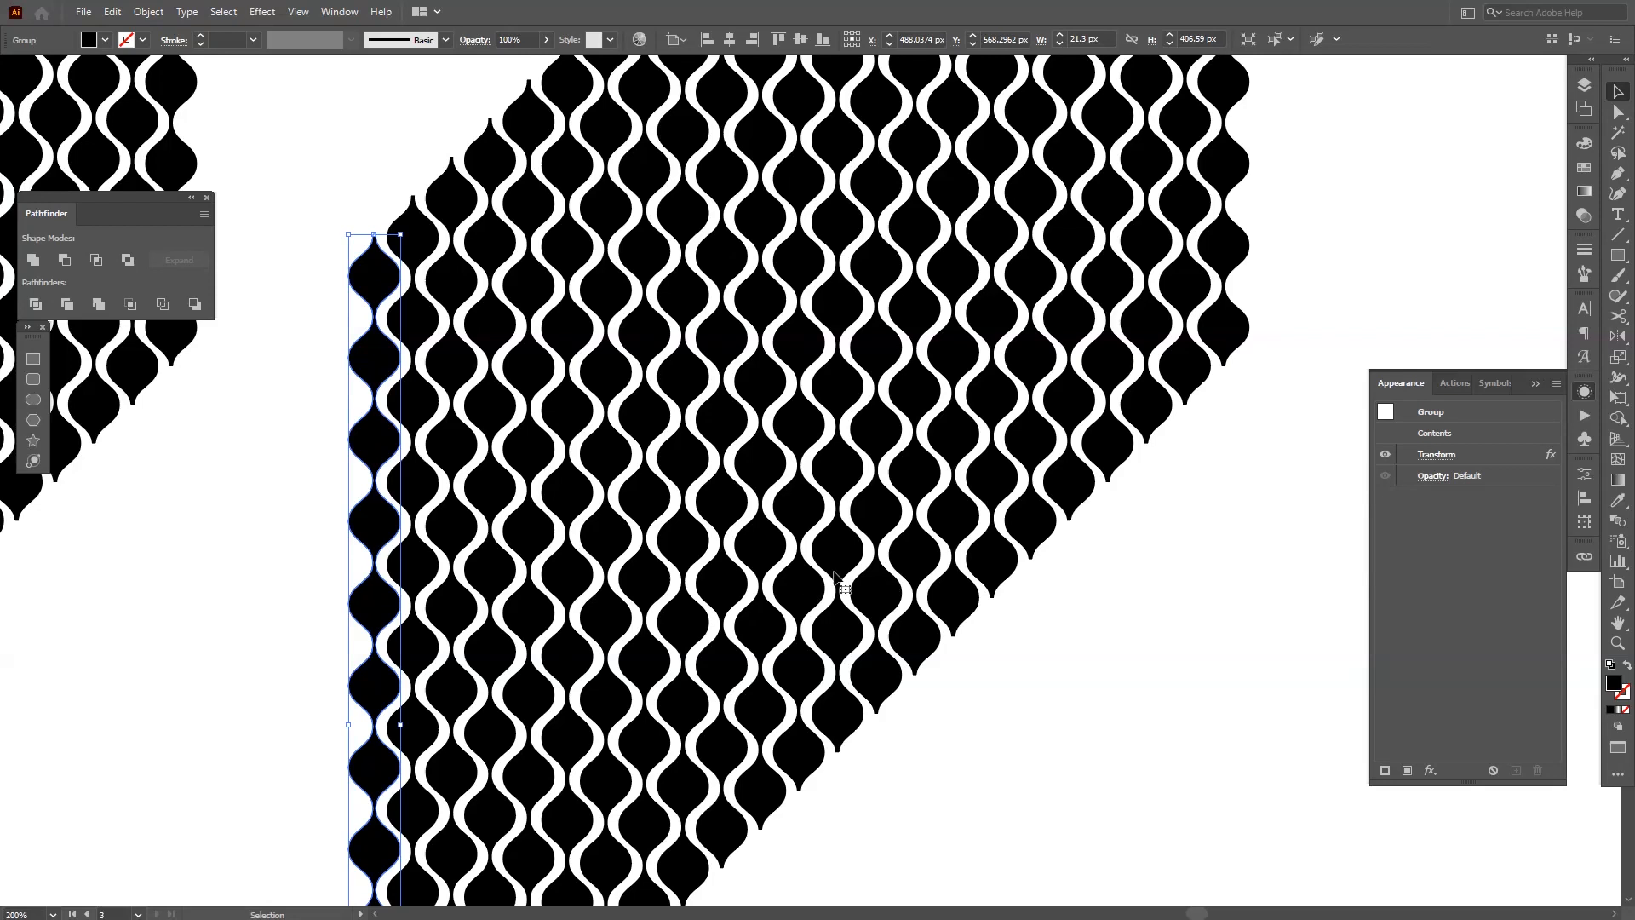
Step: Reopen the duplicated pattern's Transform effect and set its vertical move to -19 px
{"action": "left_click", "coordinate": [1448, 462]}
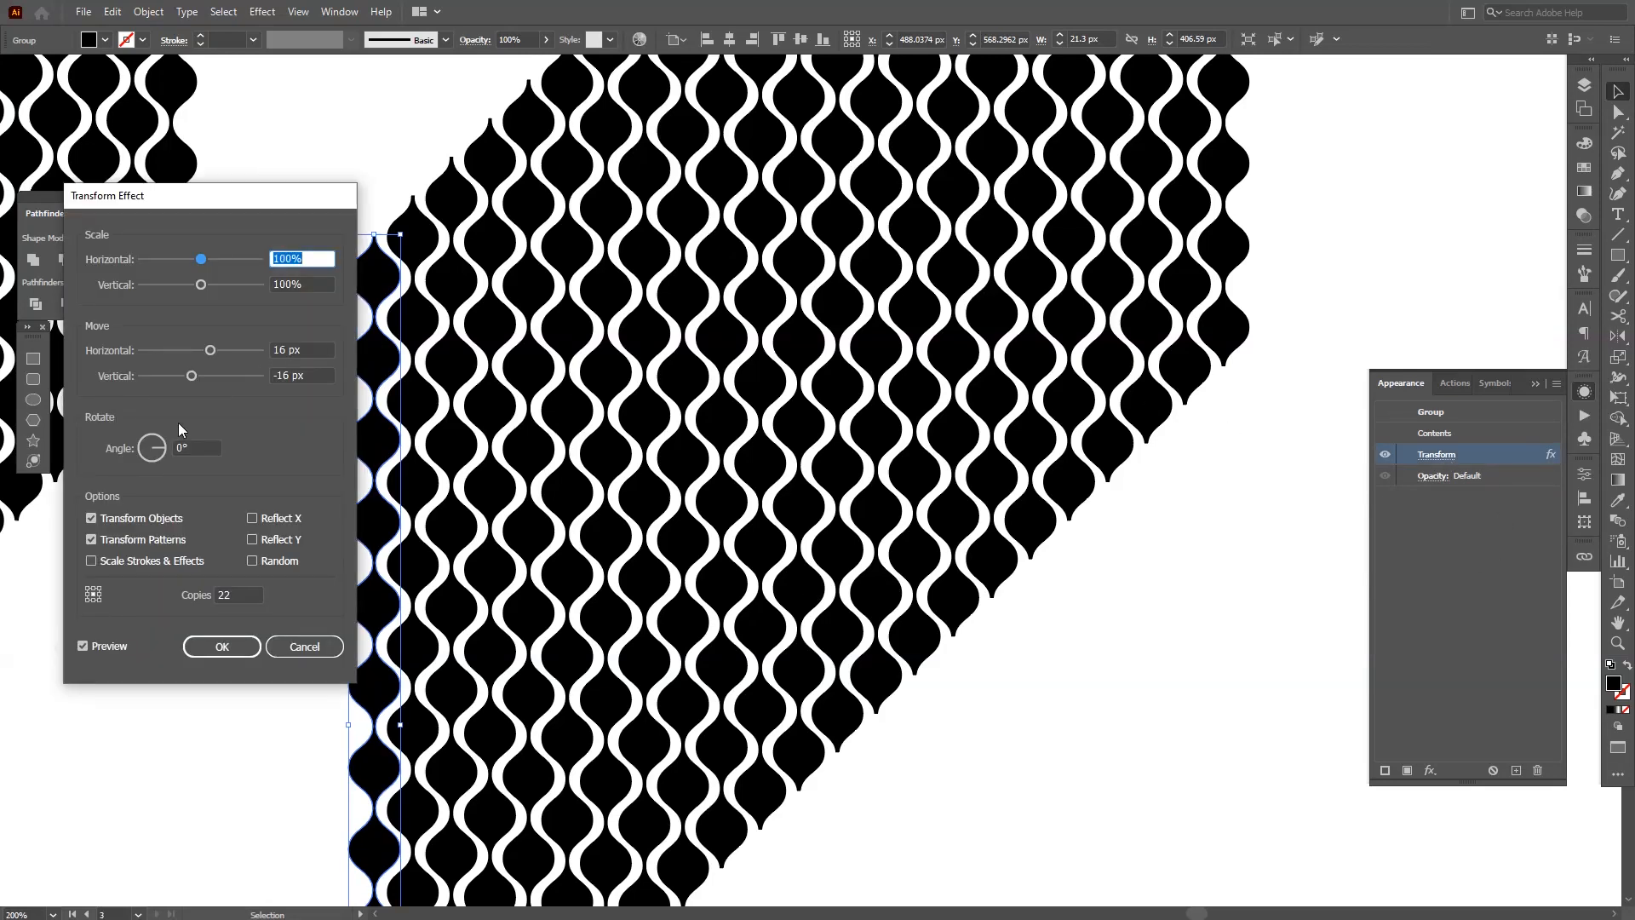
{"action": "left_click", "coordinate": [315, 375]}
{"action": "key", "text": "Down"}
{"action": "key", "text": "Down"}
{"action": "key", "text": "Down"}
{"action": "key", "text": "Down"}
{"action": "key", "text": "Down"}
{"action": "key", "text": "Down"}
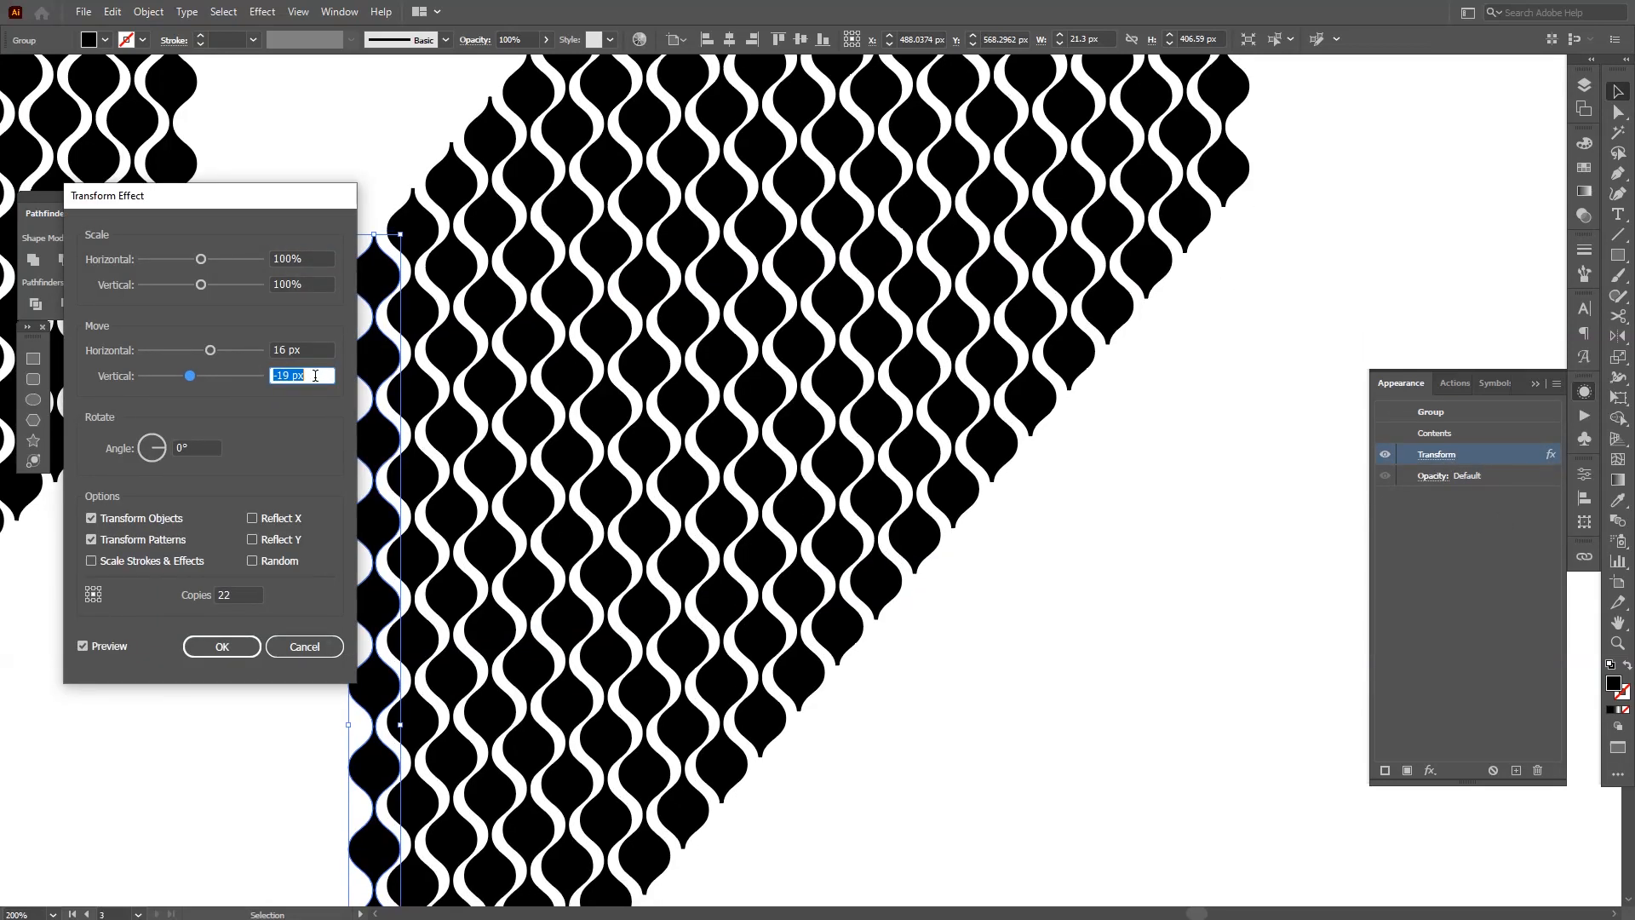
Step: Try steeper slants on the duplicate, taking the Transform effect's vertical move down to -34 px
{"action": "key", "text": "Up"}
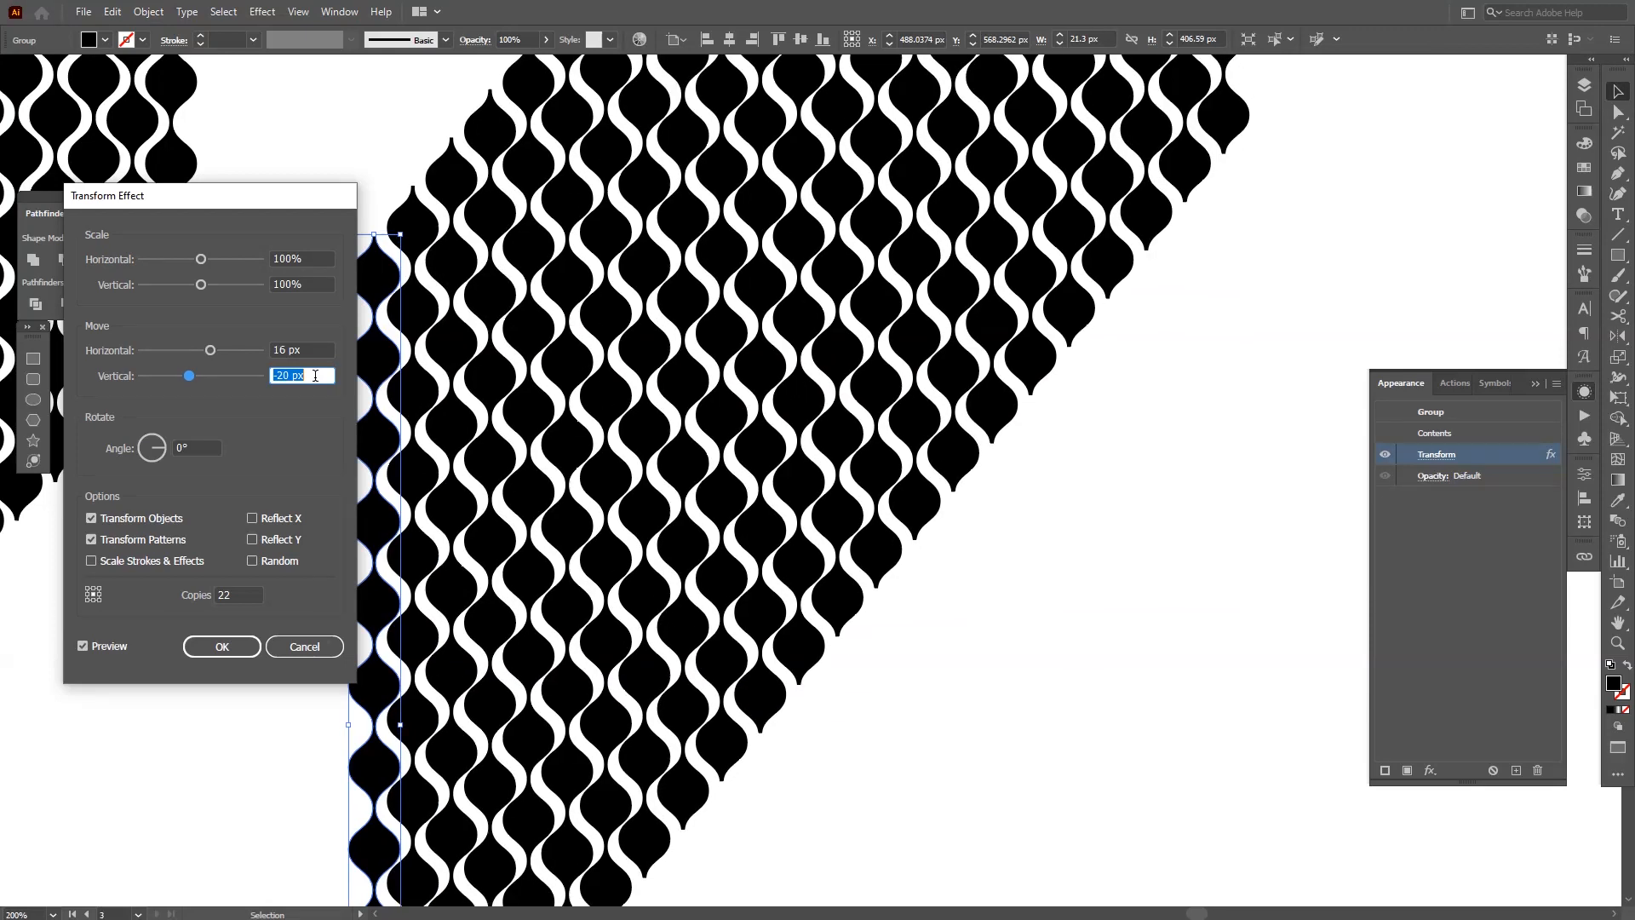
{"action": "key", "text": "Down"}
{"action": "key", "text": "Down"}
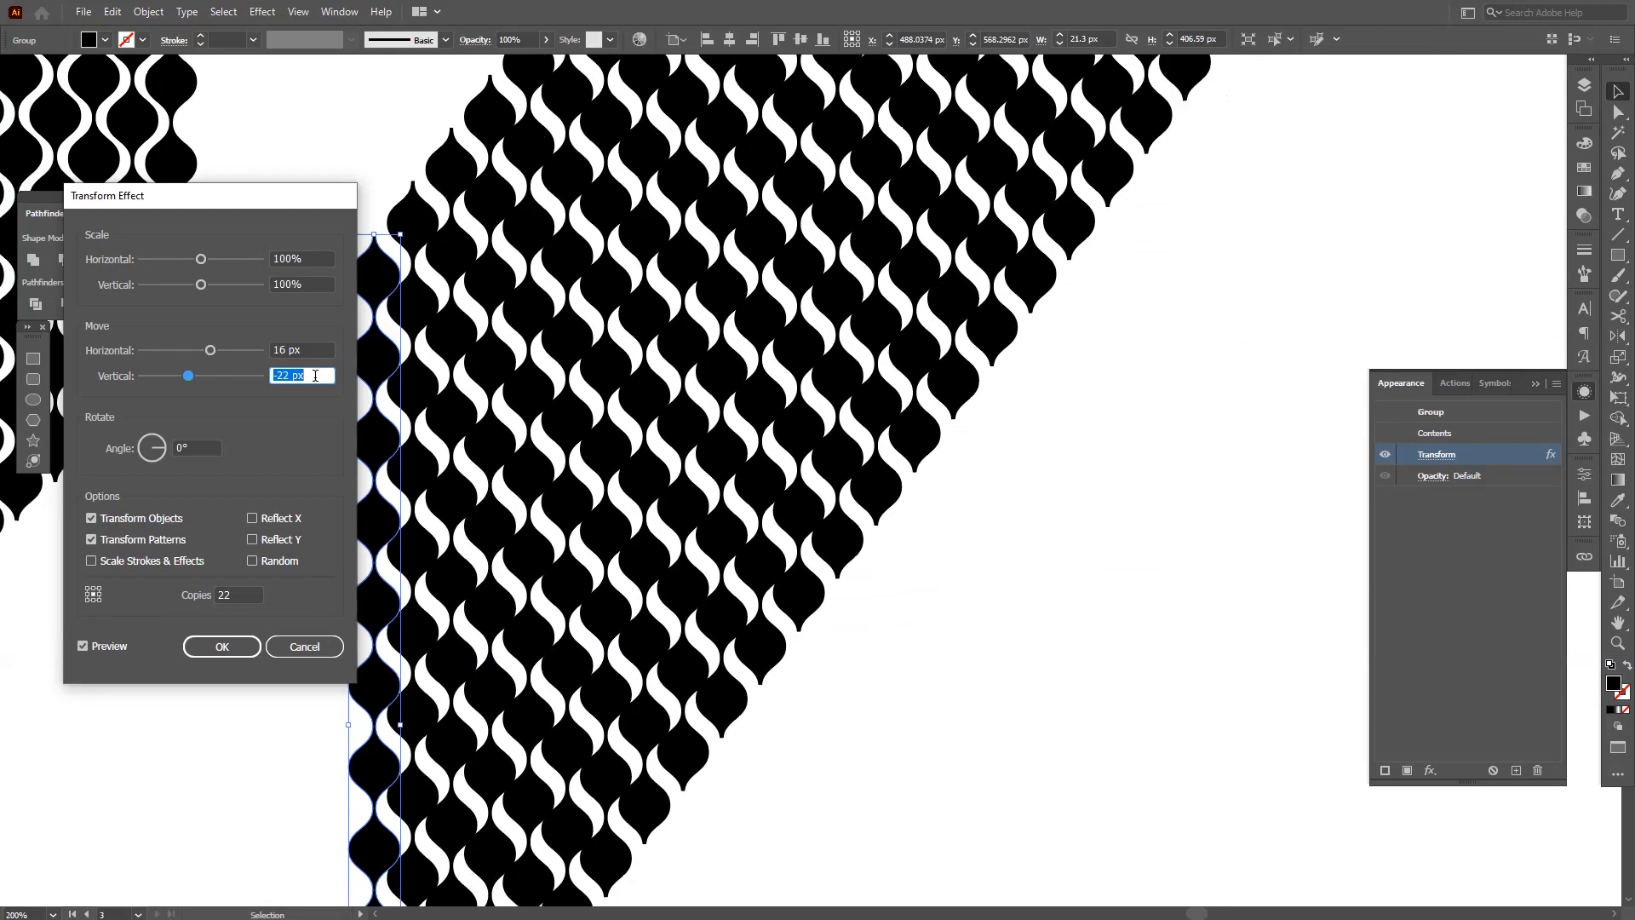
{"action": "key", "text": "Down"}
{"action": "key", "text": "Down"}
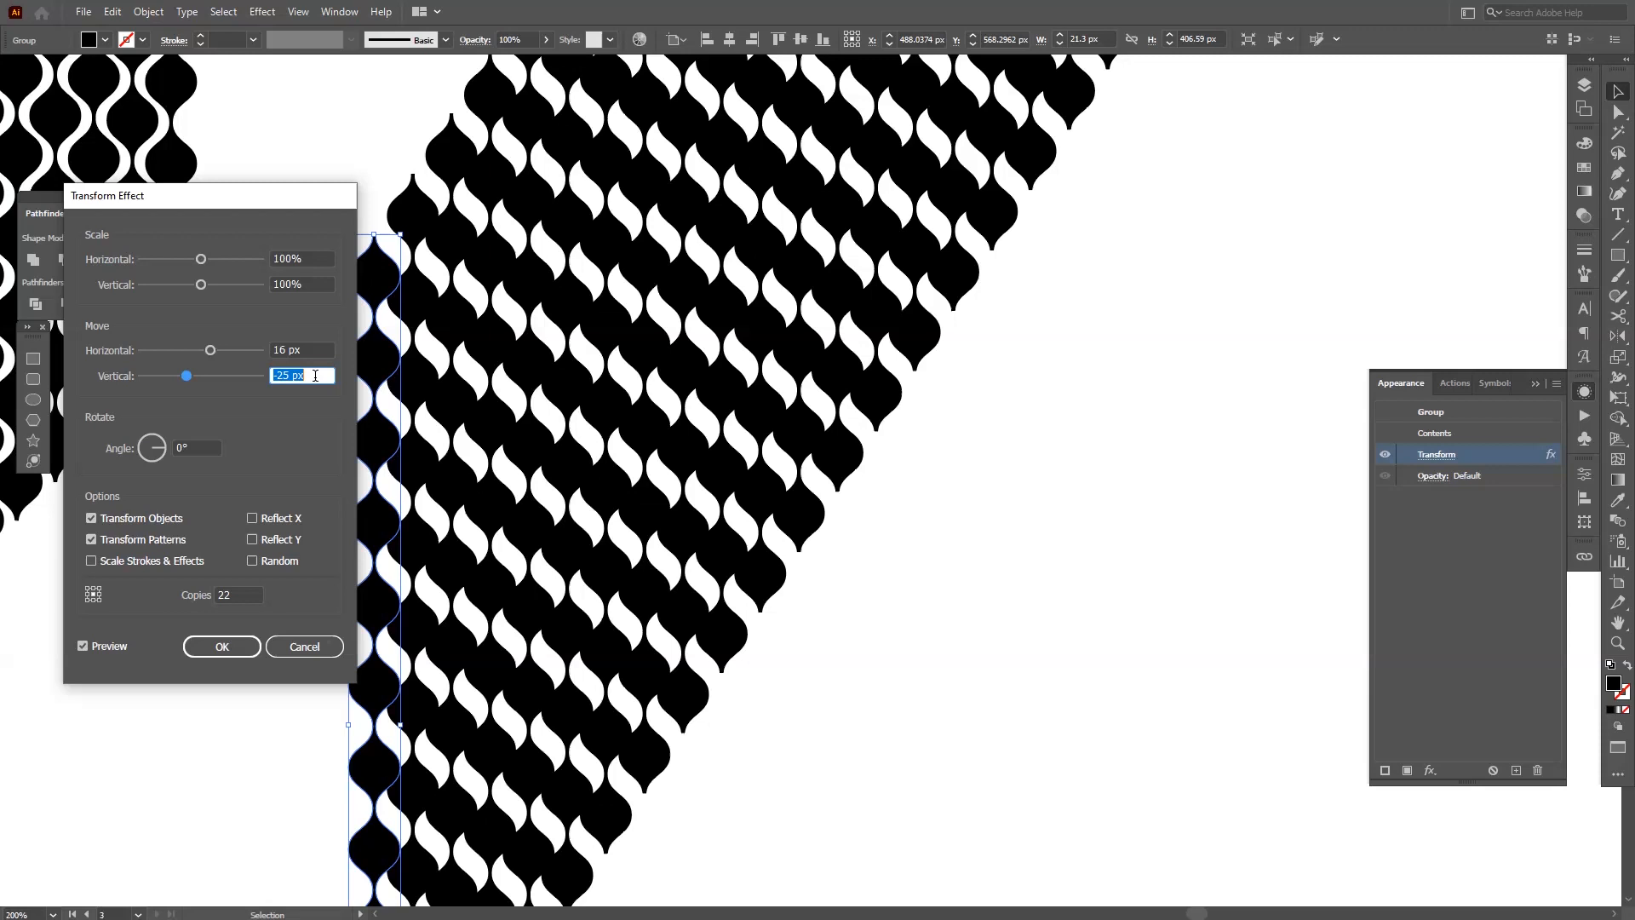
{"action": "key", "text": "Down"}
{"action": "key", "text": "Down"}
{"action": "key", "text": "Down"}
{"action": "key", "text": "Down"}
{"action": "key", "text": "Down"}
{"action": "key", "text": "Down"}
{"action": "key", "text": "Down"}
{"action": "key", "text": "Down"}
{"action": "key", "text": "Down"}
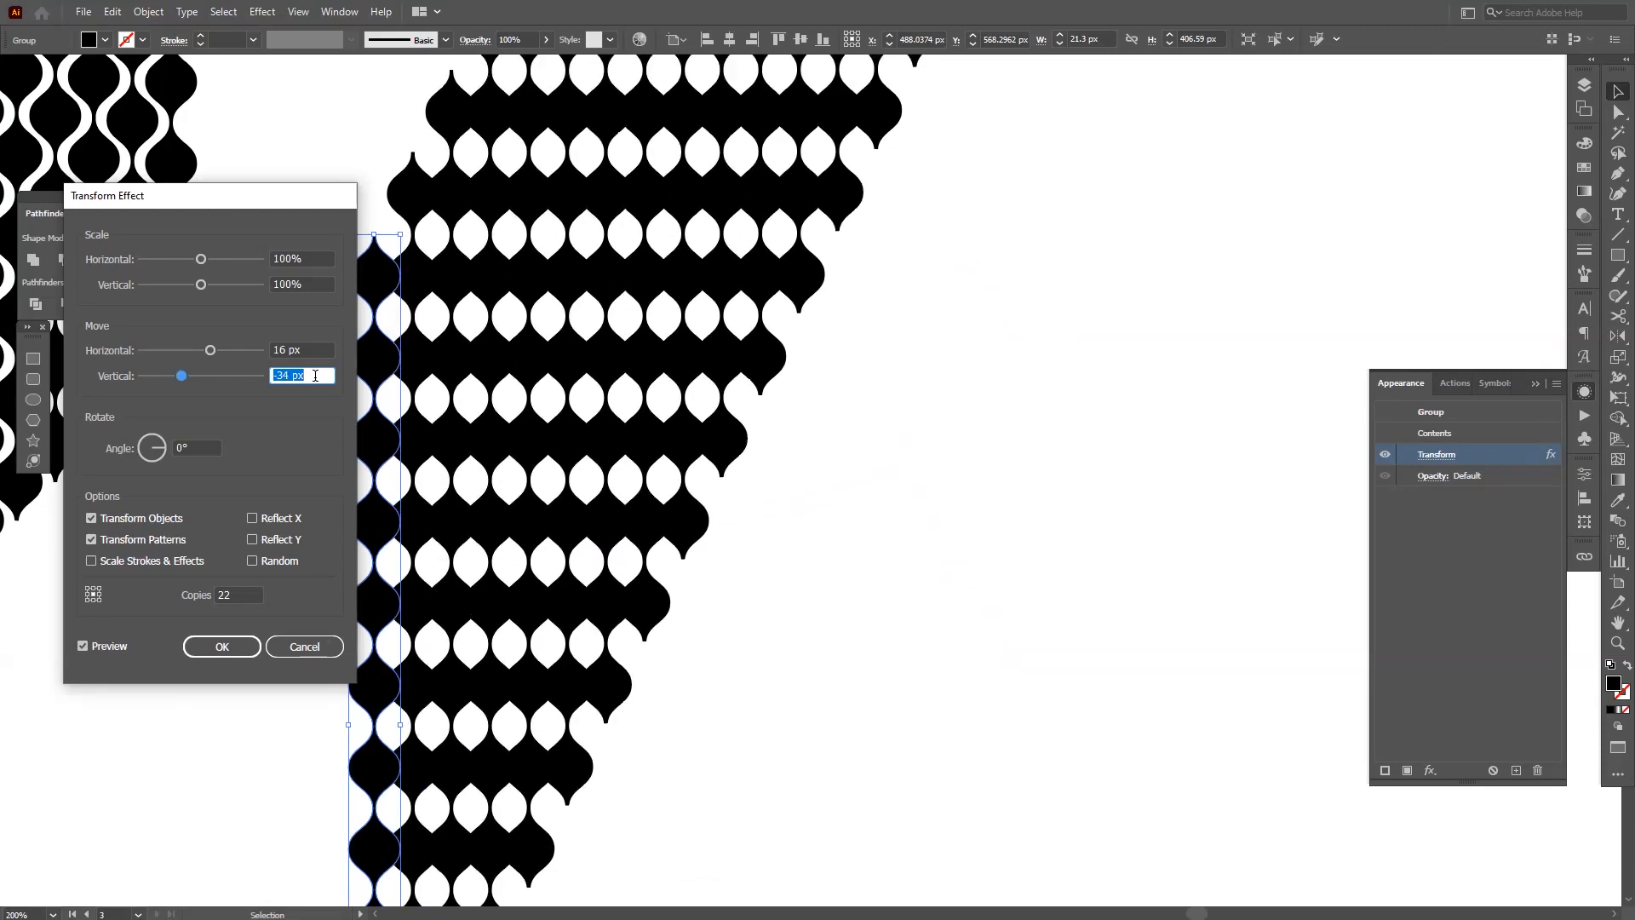
Step: Bring the duplicate's vertical move back up to -13 px in the Transform effect
{"action": "key", "text": "Up"}
{"action": "key", "text": "Up"}
{"action": "key", "text": "Up"}
{"action": "key", "text": "Up"}
{"action": "key", "text": "Up"}
{"action": "key", "text": "Up"}
{"action": "key", "text": "Up"}
{"action": "key", "text": "Up"}
{"action": "key", "text": "Up"}
{"action": "key", "text": "Up"}
{"action": "key", "text": "Up"}
{"action": "key", "text": "Up"}
{"action": "key", "text": "Up"}
{"action": "key", "text": "Up"}
{"action": "key", "text": "Up"}
{"action": "key", "text": "Up"}
{"action": "key", "text": "Up"}
{"action": "key", "text": "Up"}
{"action": "key", "text": "Up"}
{"action": "key", "text": "Up"}
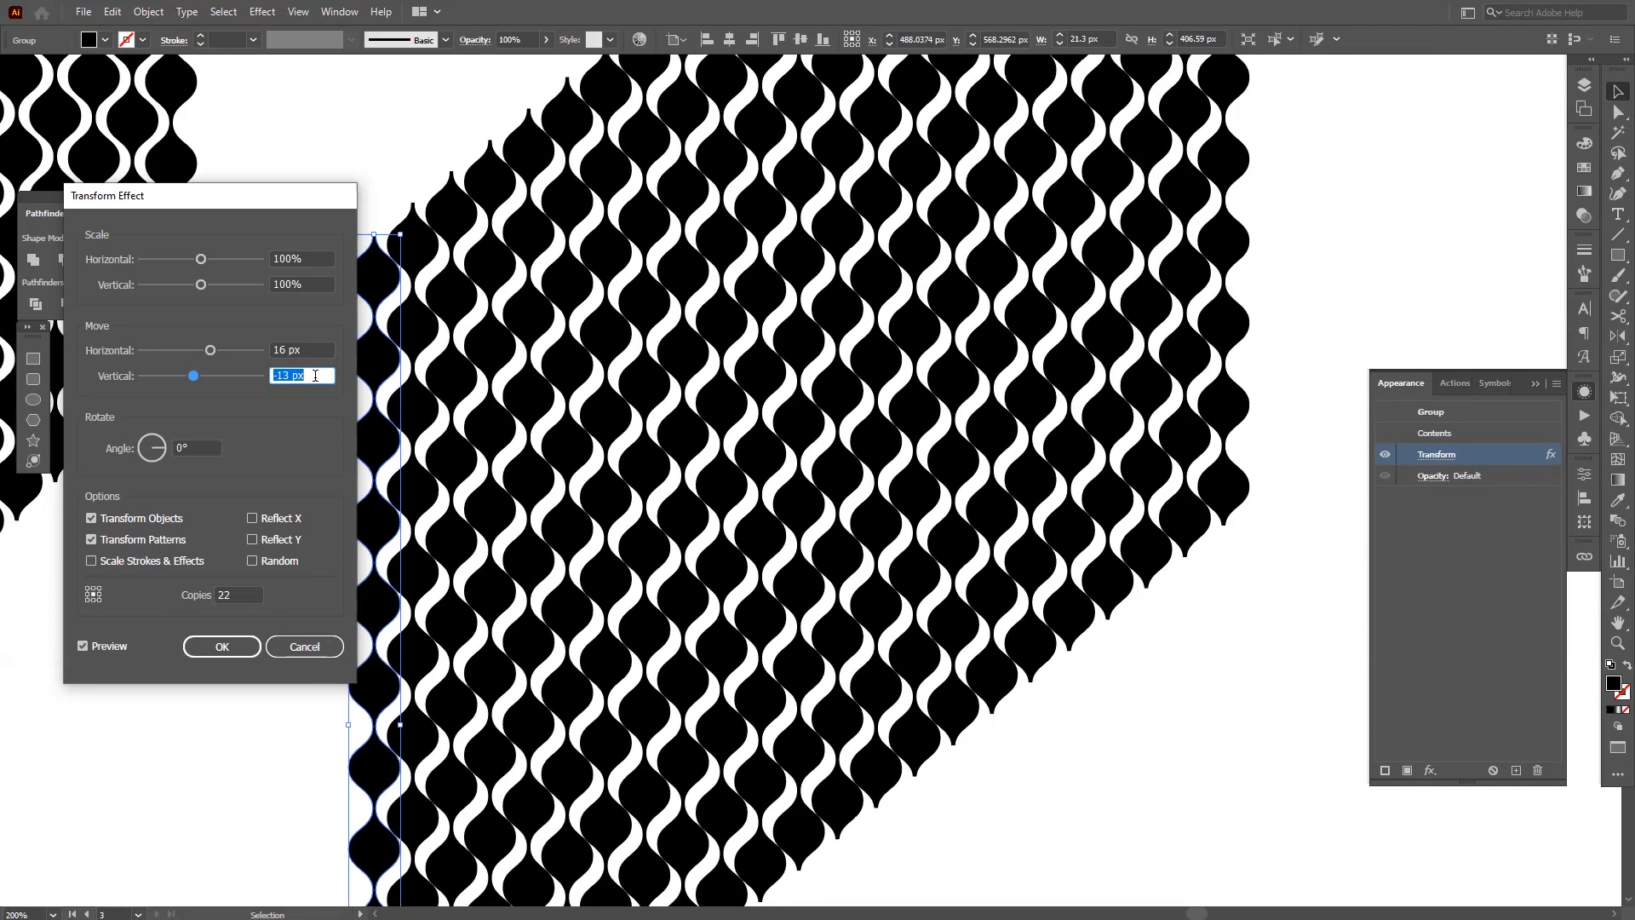
Step: Try a shallower vertical move of -8 px on the duplicate and return it to -13 px
{"action": "key", "text": "Down"}
{"action": "key", "text": "Down"}
{"action": "key", "text": "Down"}
{"action": "key", "text": "Down"}
{"action": "key", "text": "Down"}
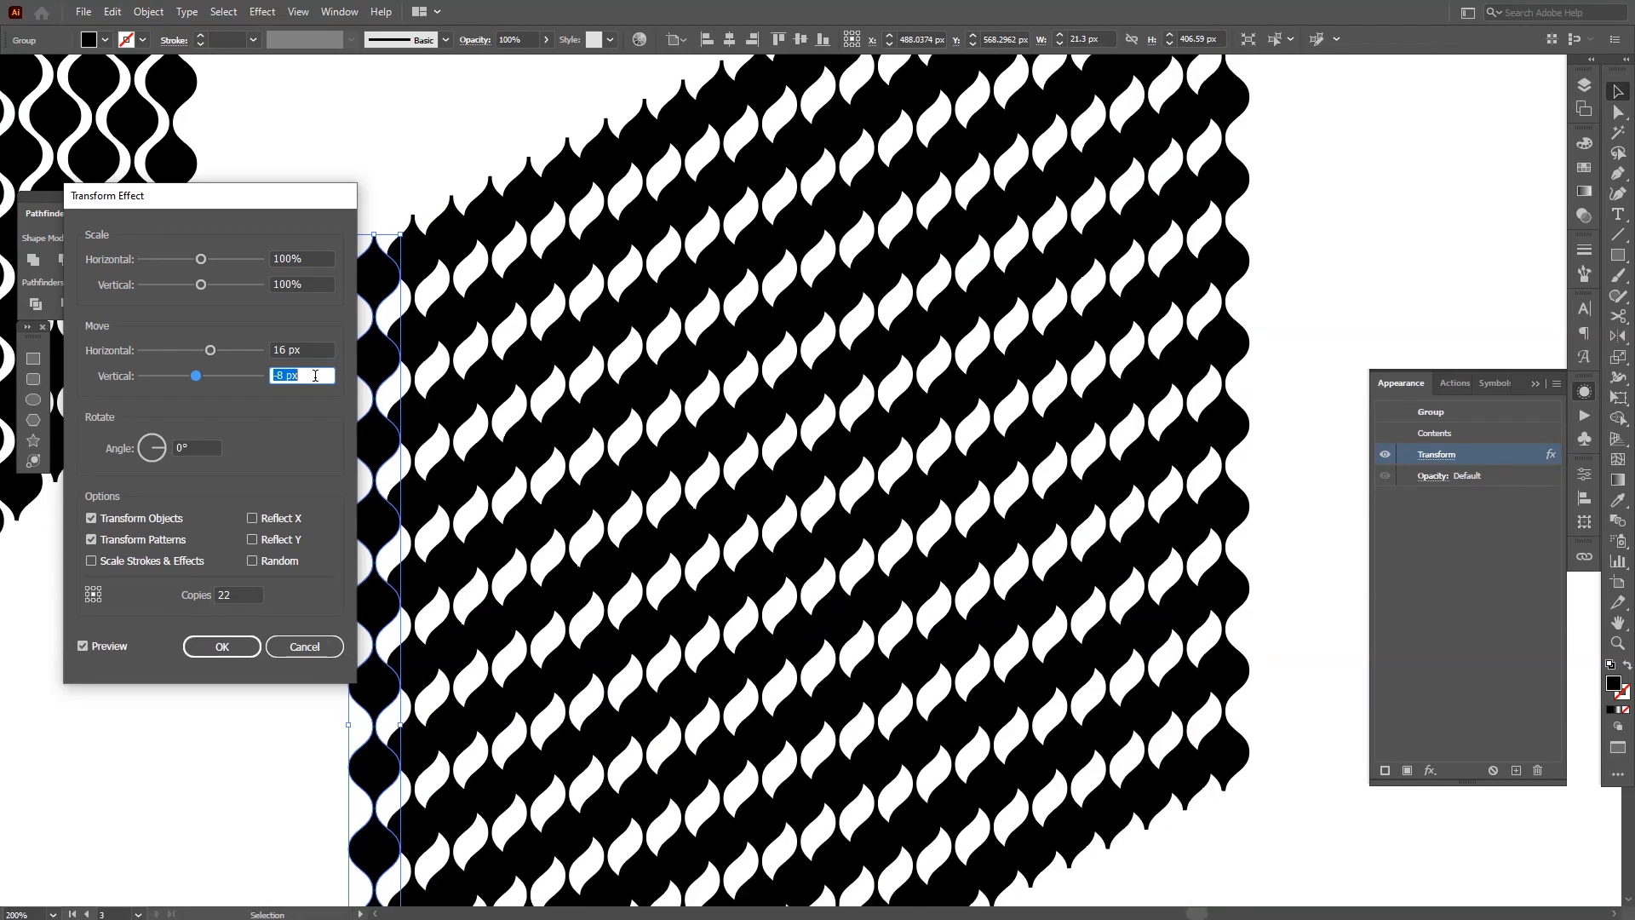
{"action": "key", "text": "Down"}
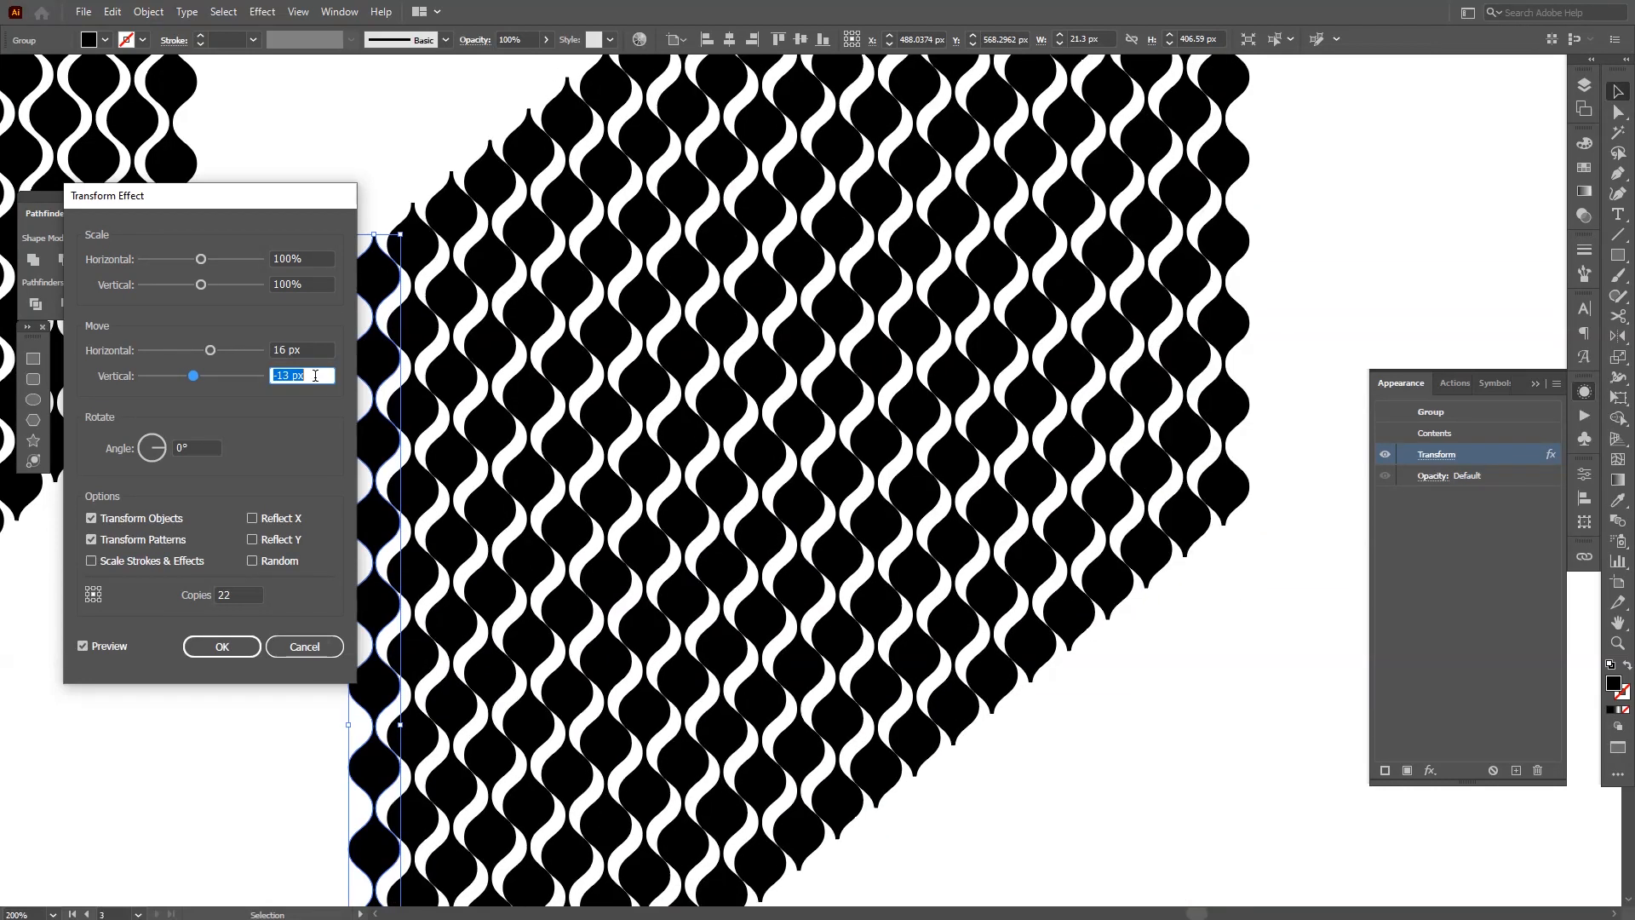
{"action": "key", "text": "Down"}
Step: Set the duplicate's horizontal move to 17 px and its vertical move to -12 px
{"action": "left_click", "coordinate": [313, 351]}
{"action": "key", "text": "Up"}
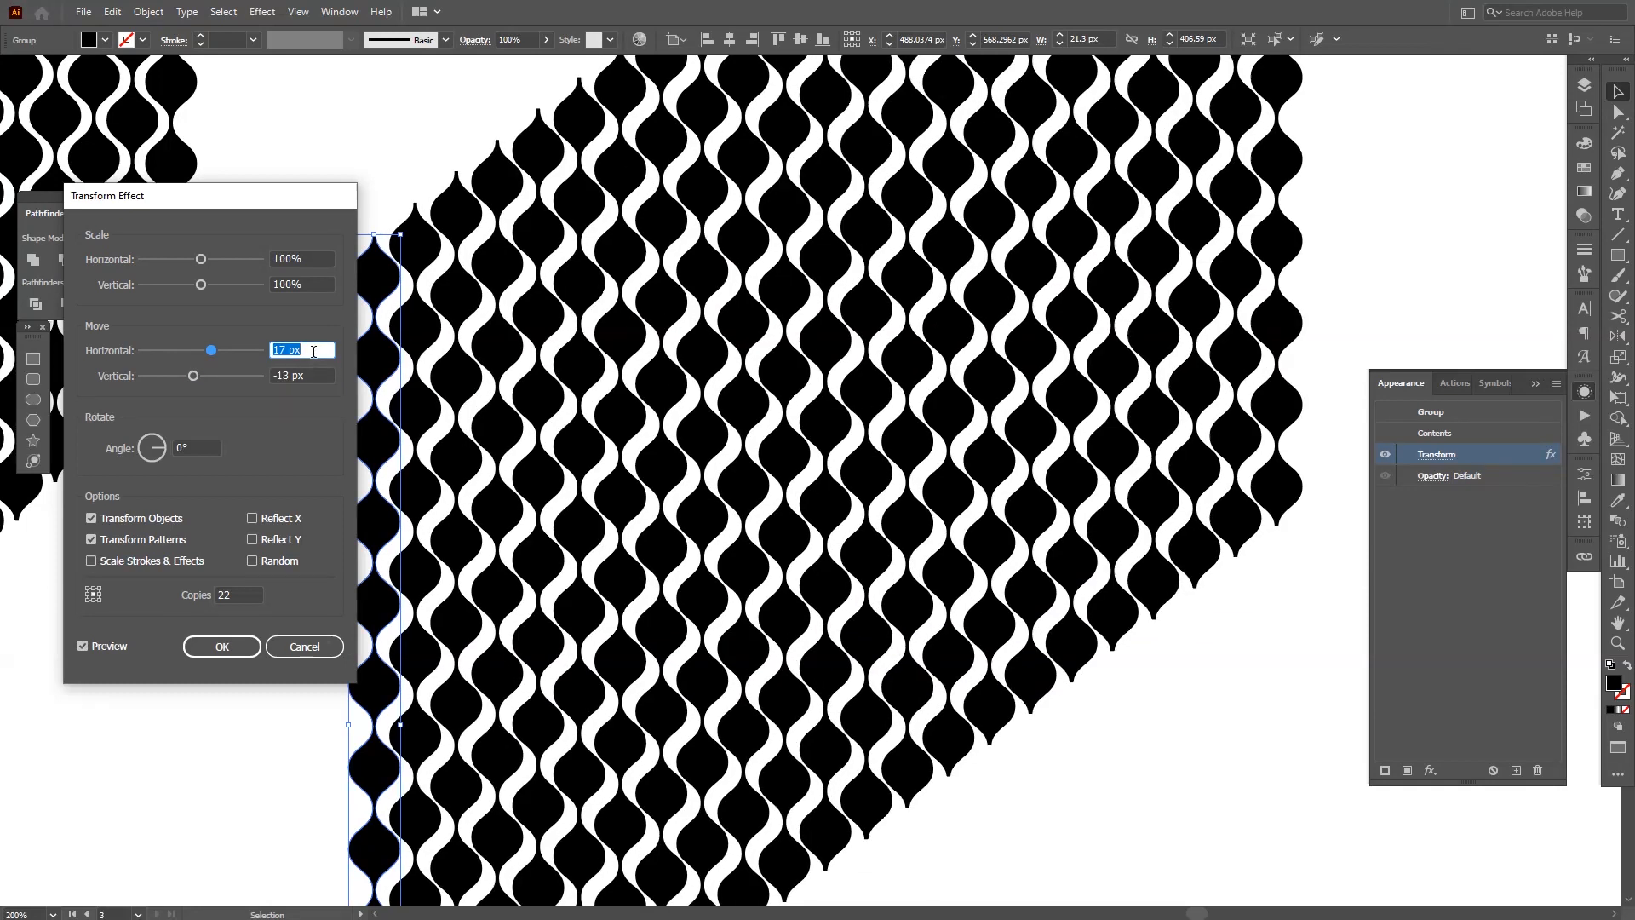
{"action": "left_click", "coordinate": [305, 375]}
{"action": "key", "text": "Down"}
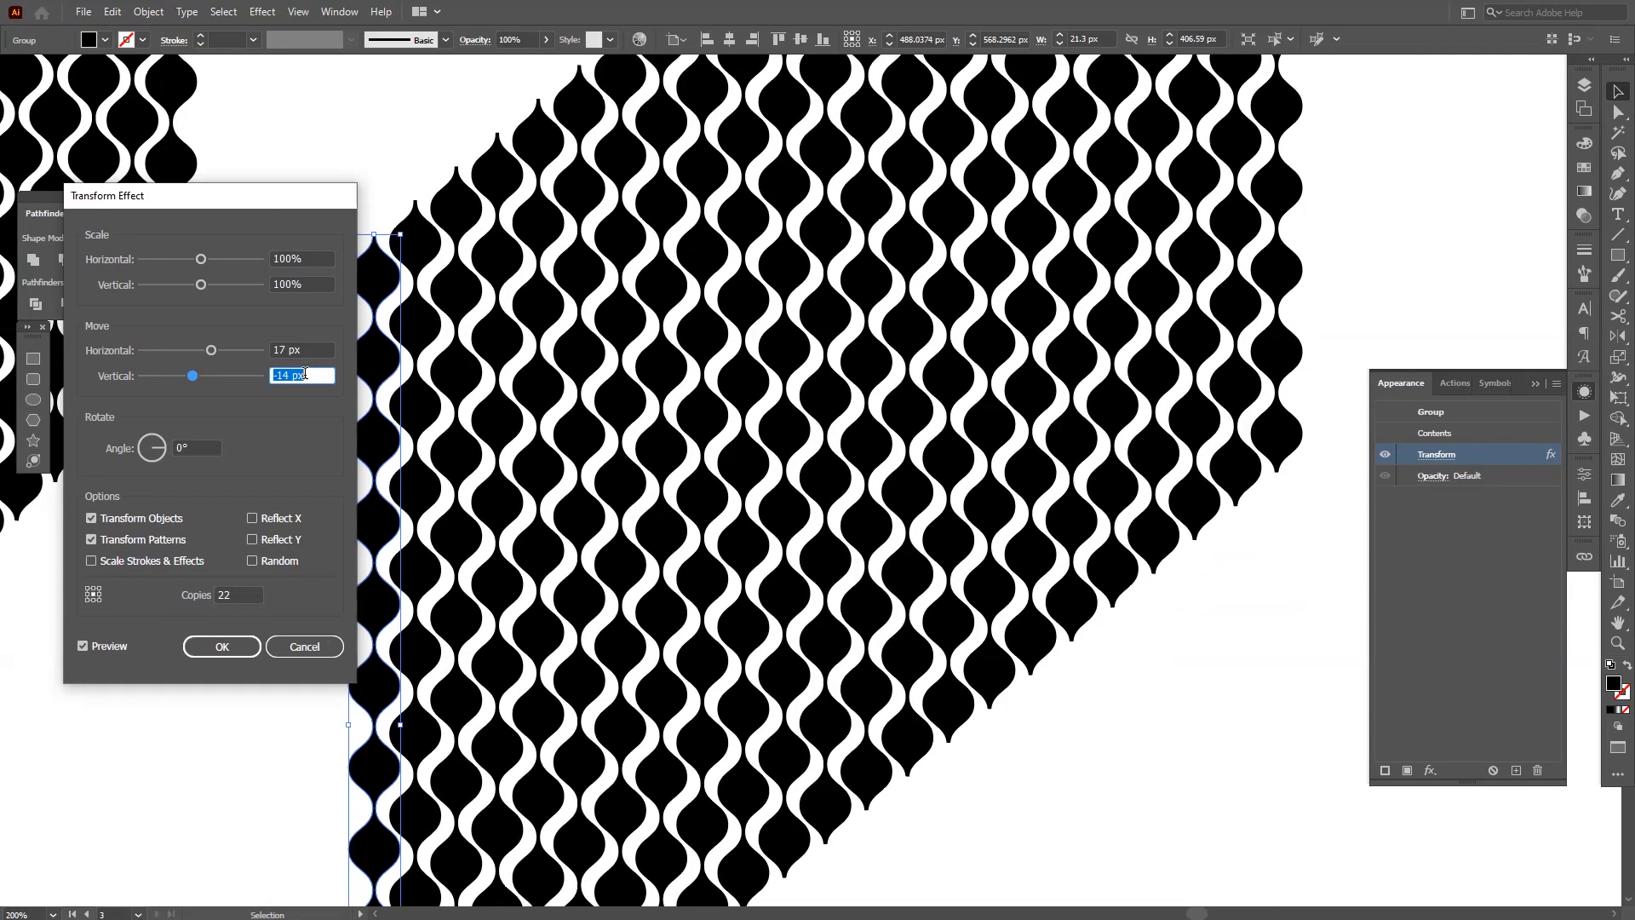
{"action": "key", "text": "Up"}
{"action": "key", "text": "Up"}
{"action": "key", "text": "Up"}
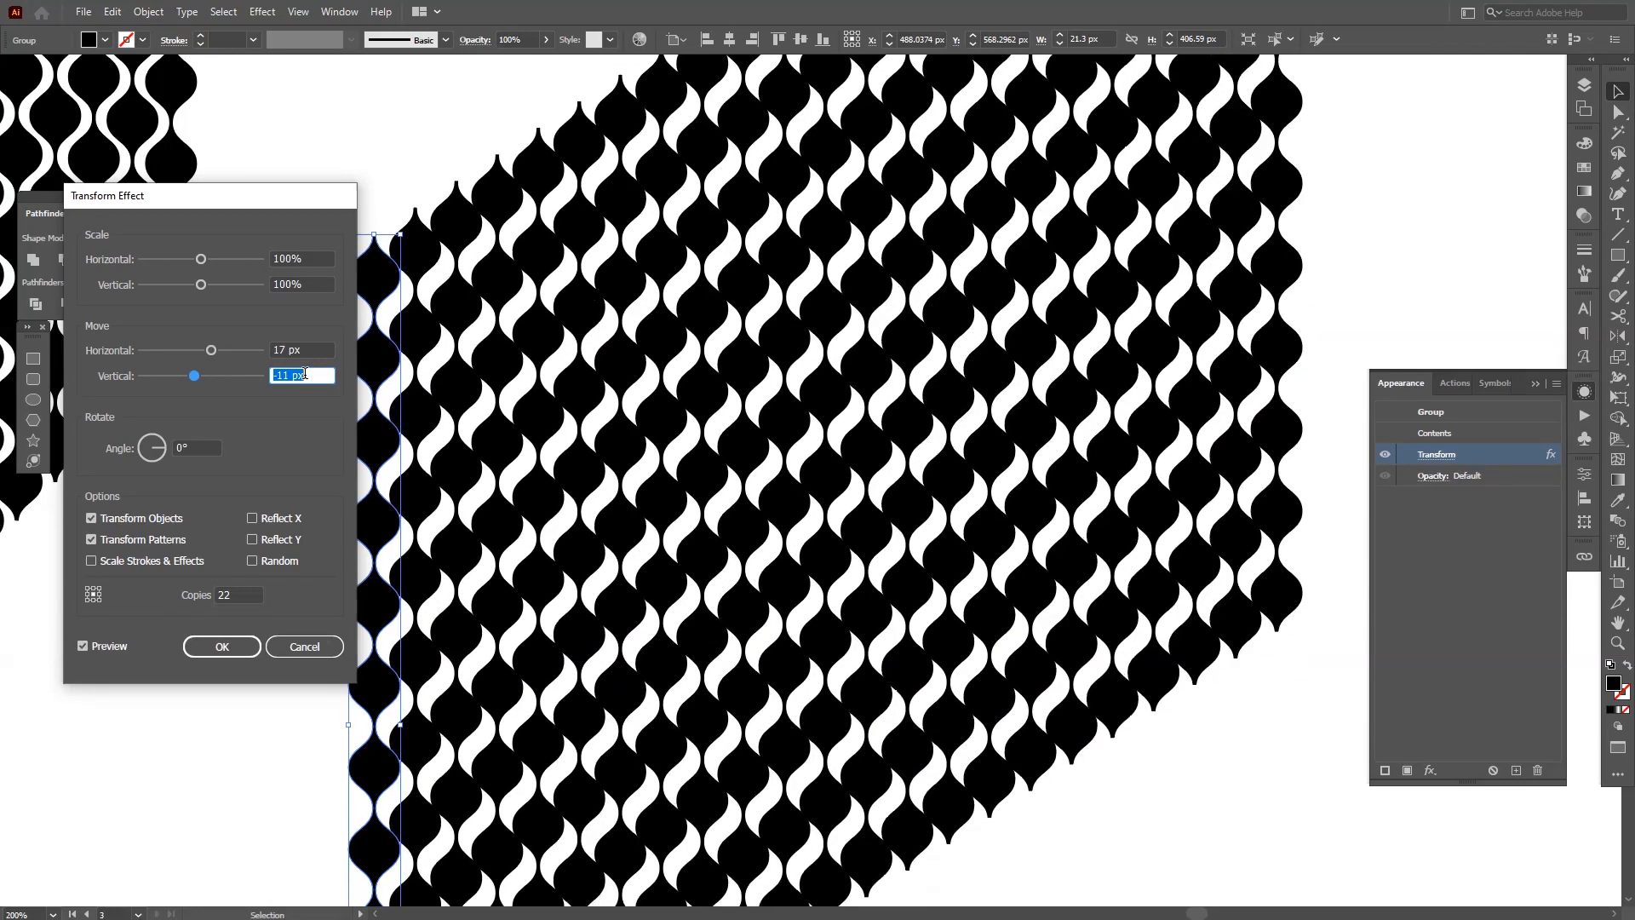
{"action": "key", "text": "Down"}
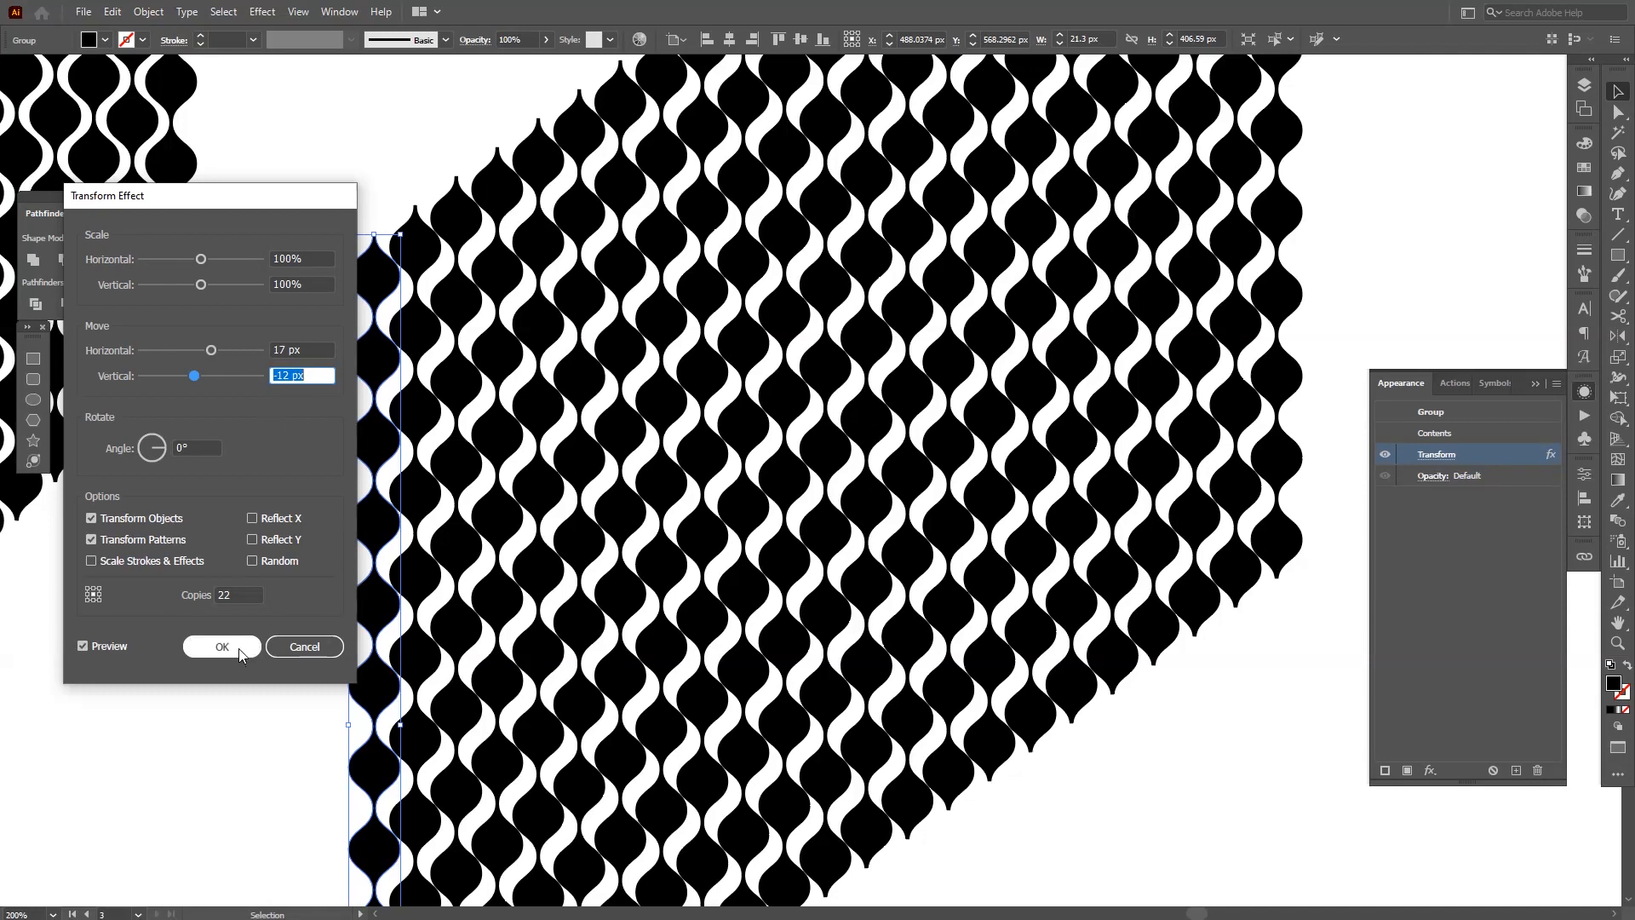
Step: Set the duplicate's horizontal move to 15 px and vertical move to -14 px, apply the effect and deselect
{"action": "left_click", "coordinate": [314, 350]}
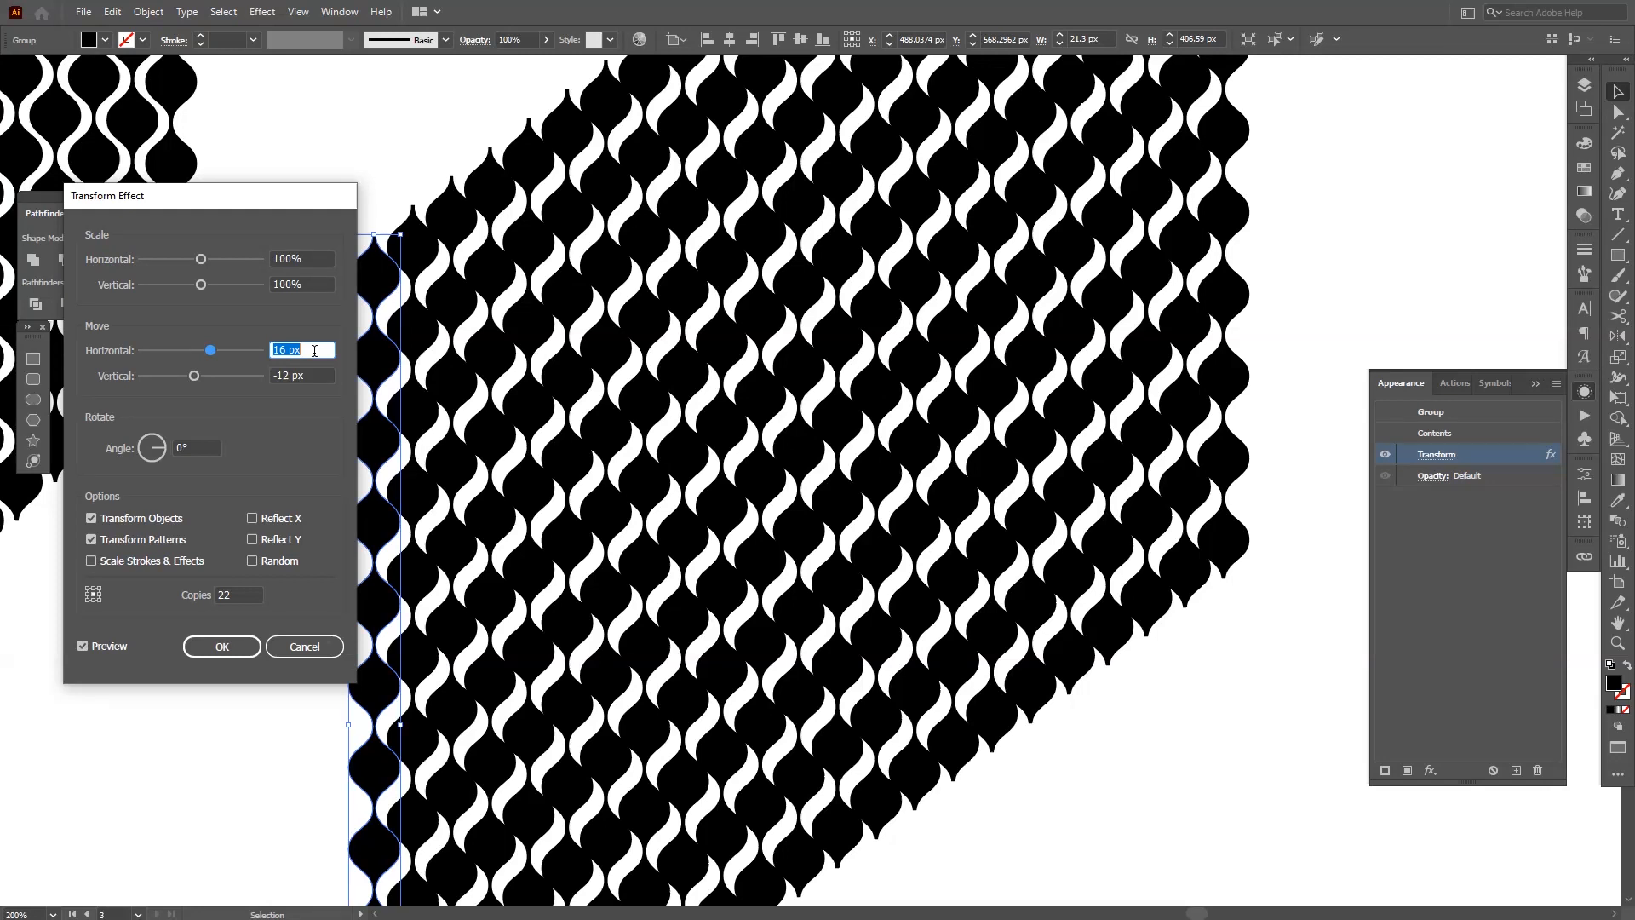
{"action": "left_click", "coordinate": [307, 374]}
{"action": "key", "text": "Down"}
{"action": "key", "text": "Down"}
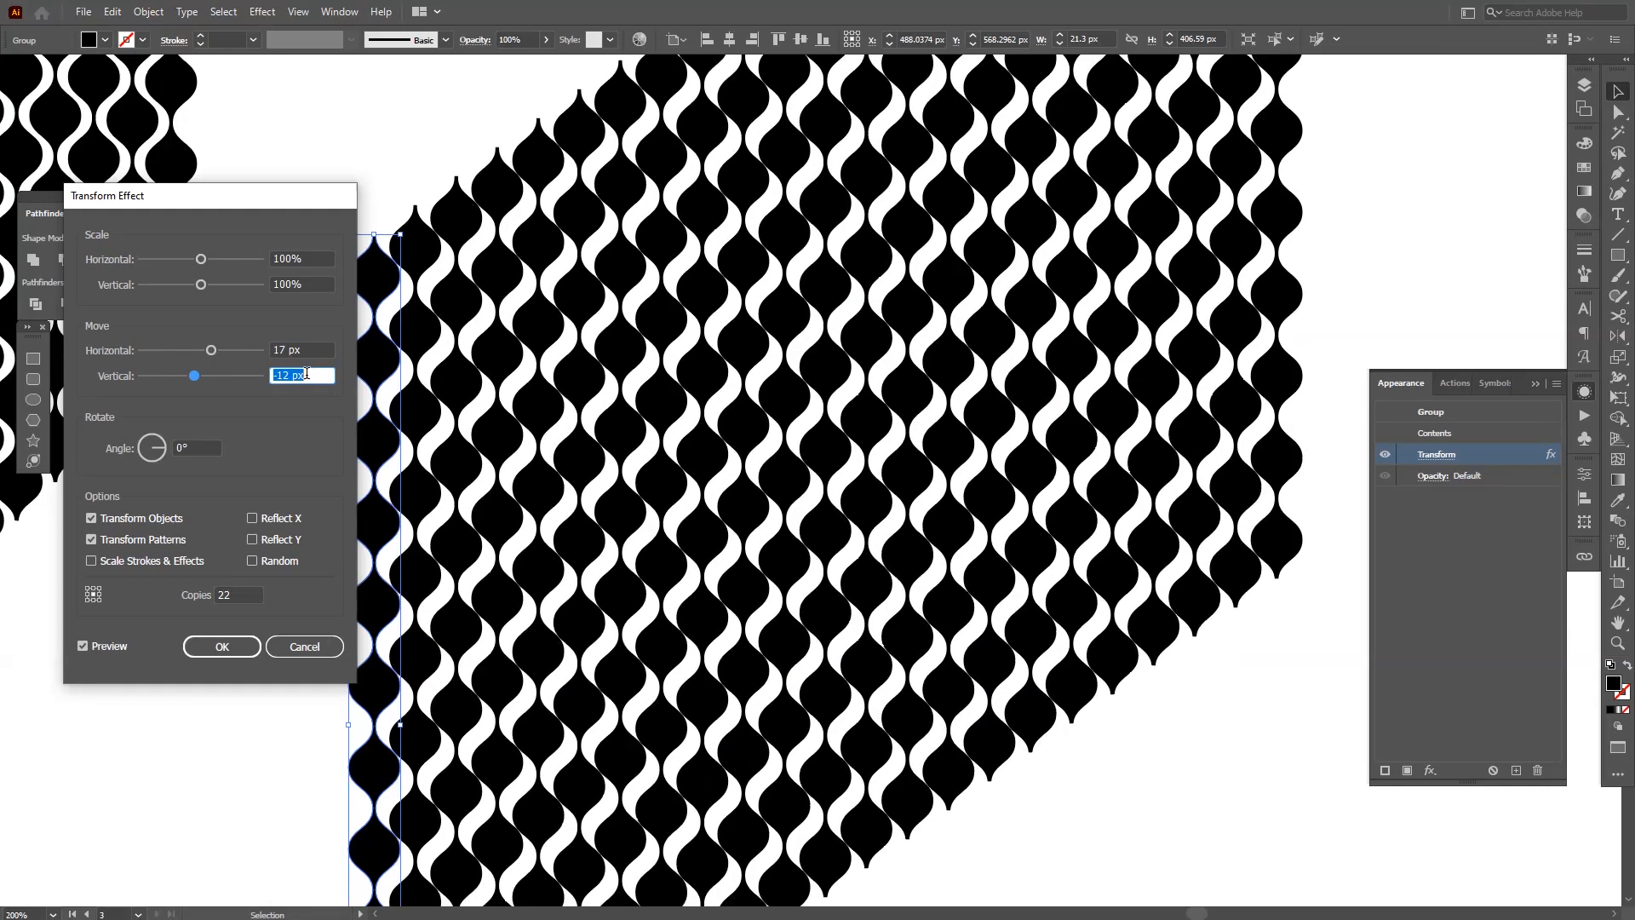
{"action": "left_click", "coordinate": [312, 351]}
{"action": "key", "text": "Down"}
{"action": "key", "text": "Down"}
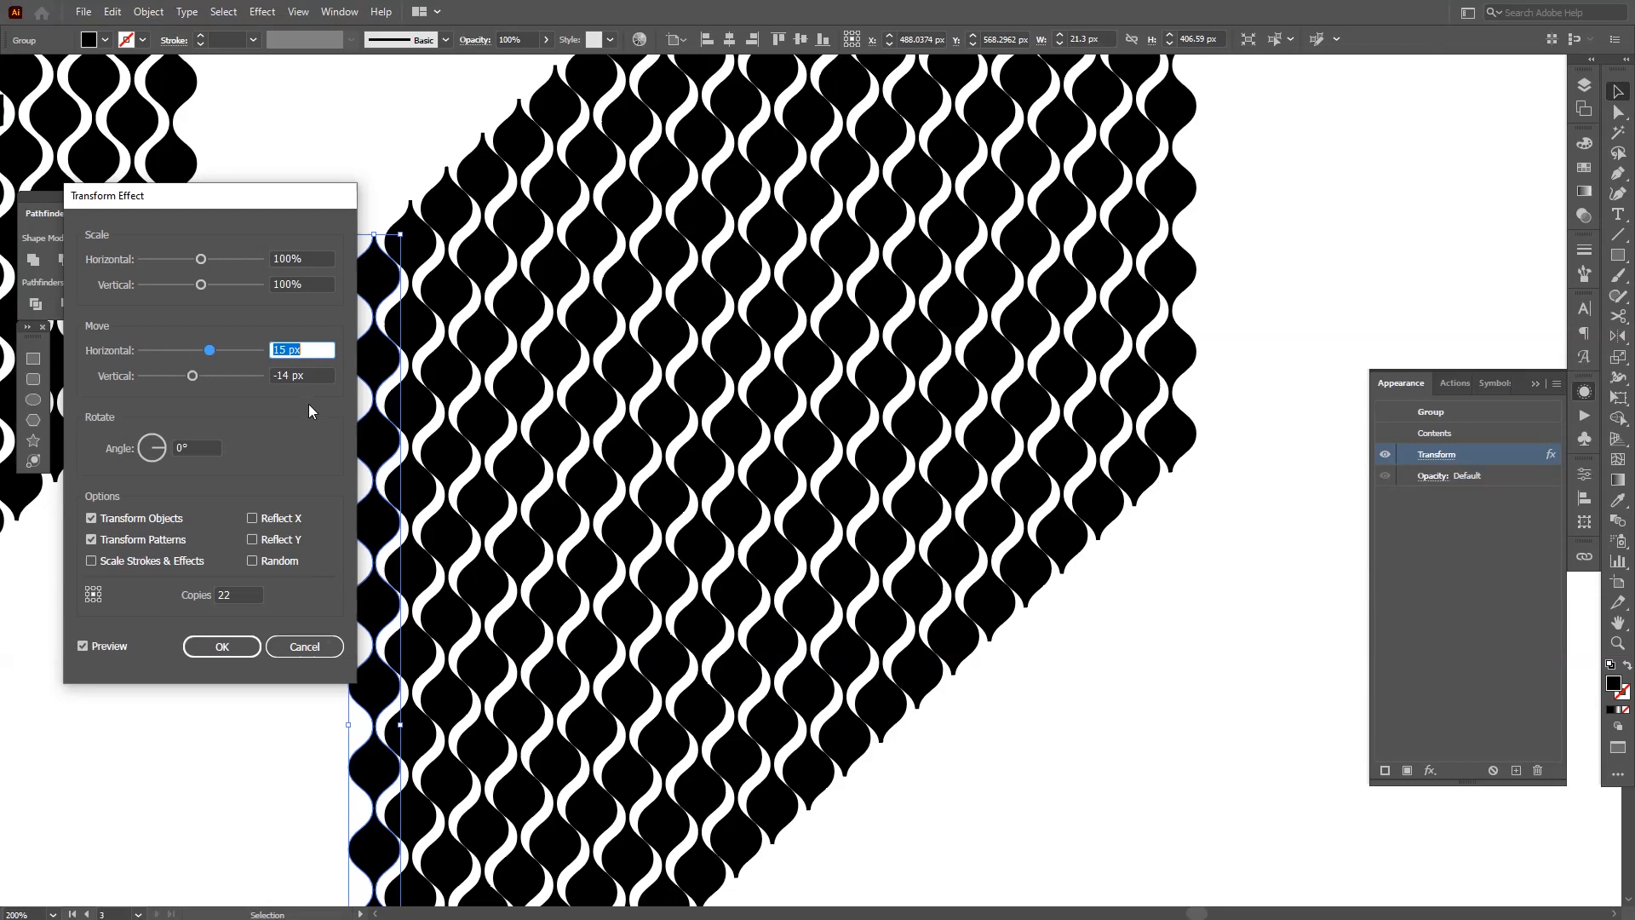
{"action": "left_click", "coordinate": [228, 651]}
{"action": "left_click", "coordinate": [1046, 642]}
Step: Duplicate the first slanted pattern to the empty area right of the second one
{"action": "left_click_drag", "start_coordinate": [485, 413], "coordinate": [607, 508]}
{"action": "scroll", "coordinate": [720, 522], "scroll_direction": "down", "scroll_amount": 2}
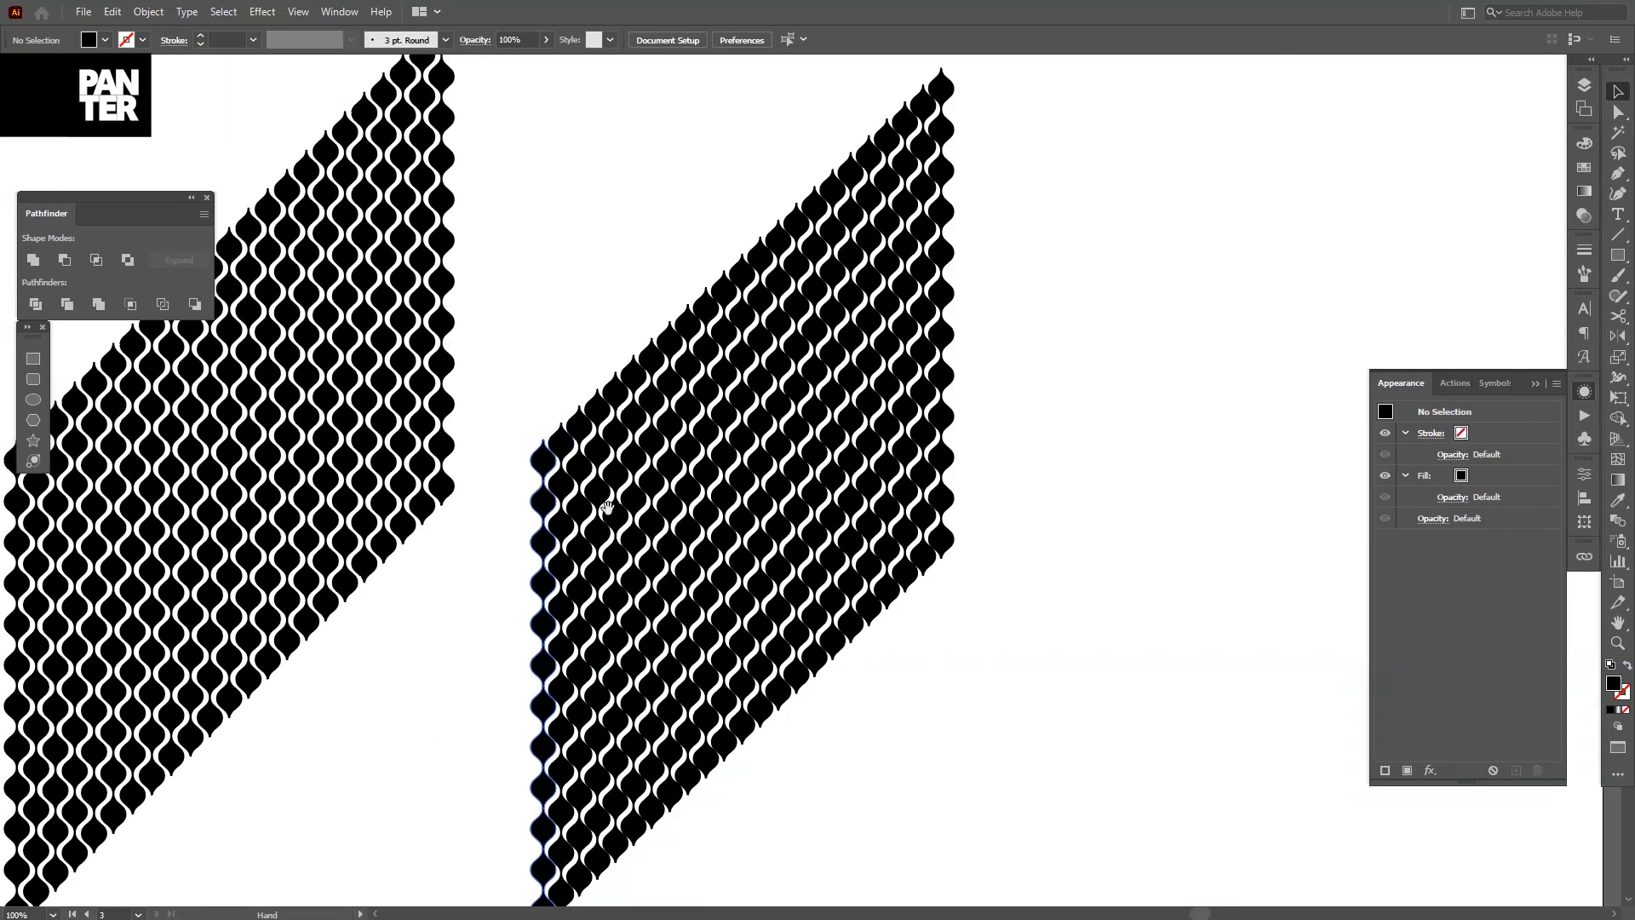
{"action": "left_click", "coordinate": [316, 521]}
{"action": "scroll", "coordinate": [315, 522], "scroll_direction": "down", "scroll_amount": 1}
{"action": "left_click_drag", "start_coordinate": [315, 522], "coordinate": [342, 494]}
{"action": "left_click_drag", "start_coordinate": [165, 569], "coordinate": [855, 569]}
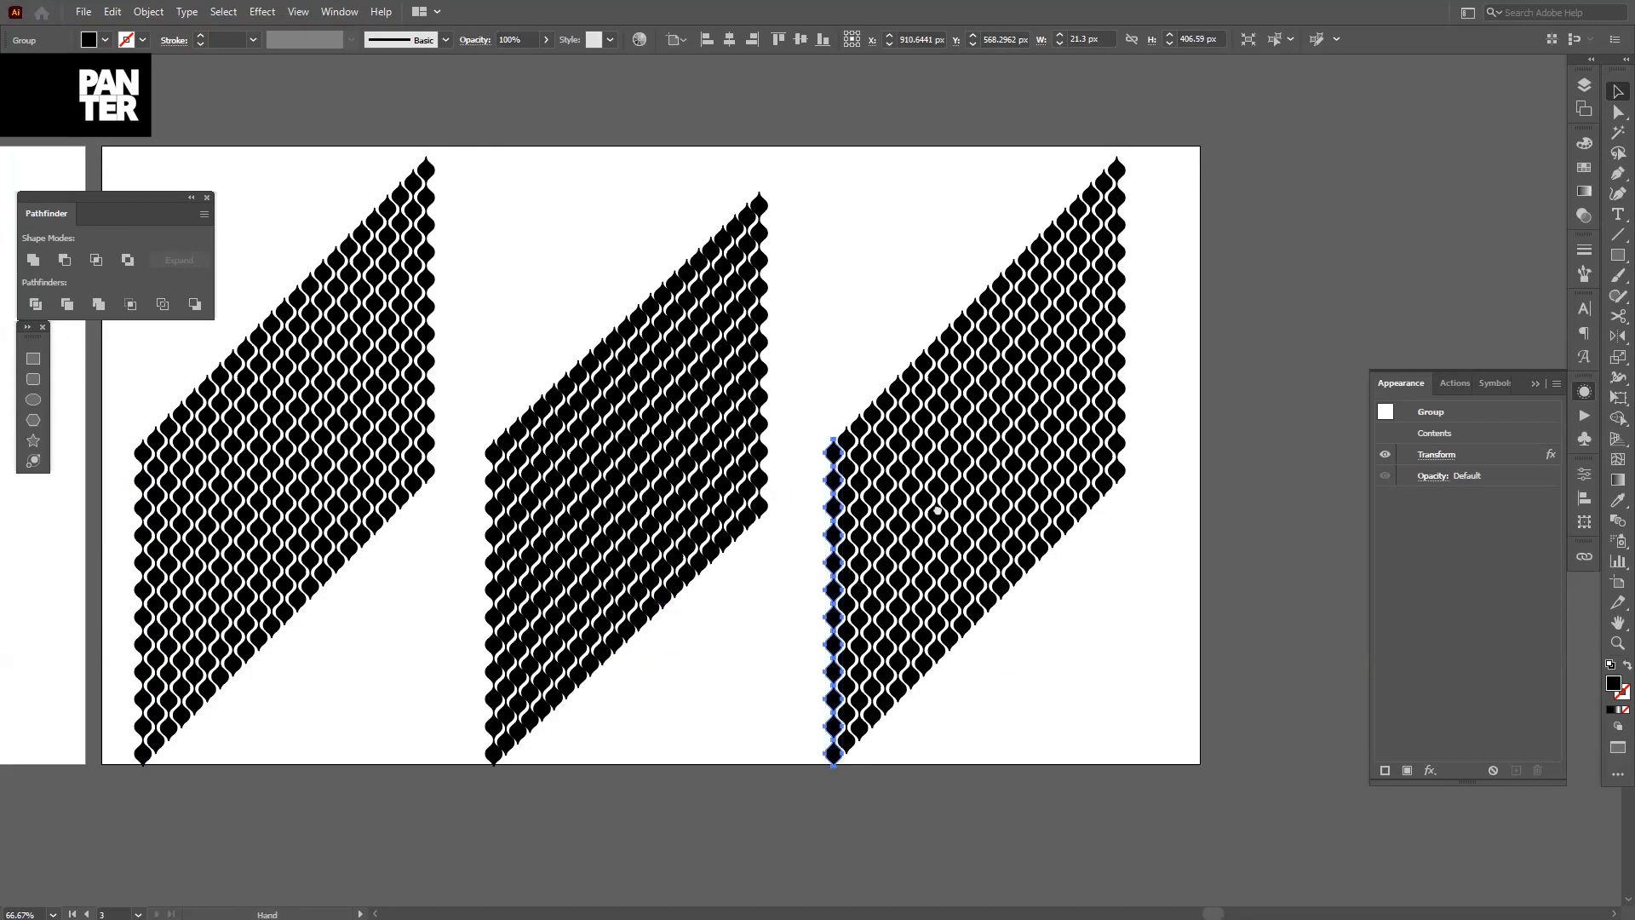
Step: Open the third pattern's Transform effect and reduce its horizontal move to 12 px
{"action": "scroll", "coordinate": [938, 494], "scroll_direction": "down", "scroll_amount": 2}
{"action": "left_click_drag", "start_coordinate": [474, 354], "coordinate": [698, 493]}
{"action": "scroll", "coordinate": [308, 368], "scroll_direction": "up", "scroll_amount": 3}
{"action": "scroll", "coordinate": [304, 368], "scroll_direction": "up", "scroll_amount": 1}
{"action": "scroll", "coordinate": [304, 368], "scroll_direction": "down", "scroll_amount": 4}
{"action": "left_click_drag", "start_coordinate": [1153, 688], "coordinate": [864, 610]}
{"action": "scroll", "coordinate": [864, 610], "scroll_direction": "up", "scroll_amount": 4}
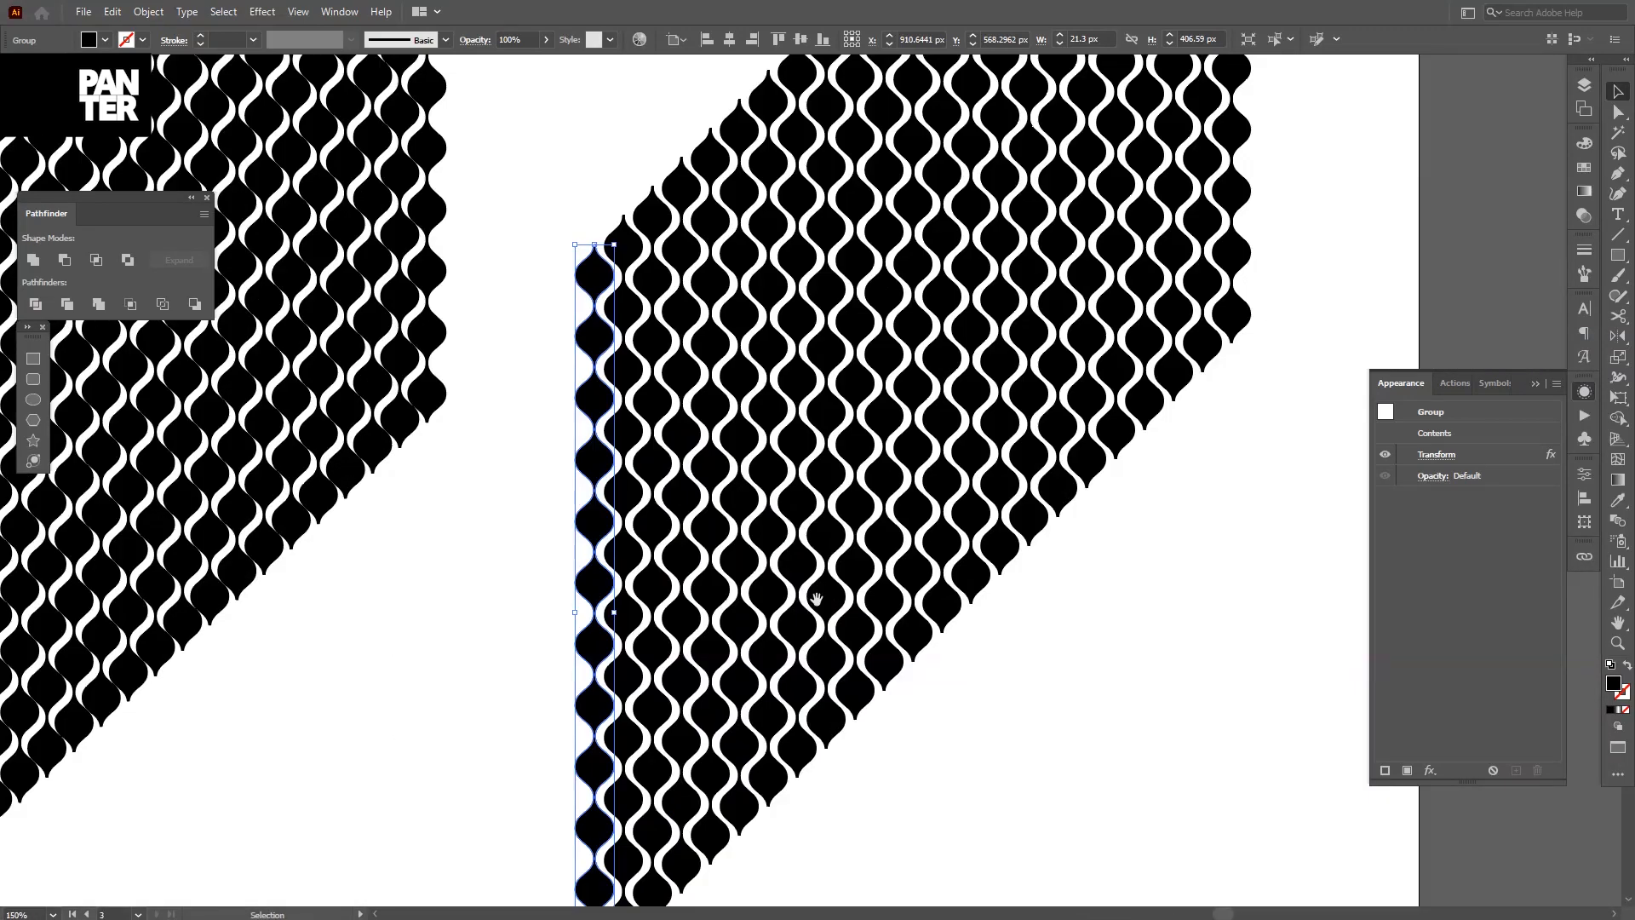
{"action": "scroll", "coordinate": [816, 598], "scroll_direction": "up", "scroll_amount": 3}
{"action": "scroll", "coordinate": [722, 562], "scroll_direction": "down", "scroll_amount": 1}
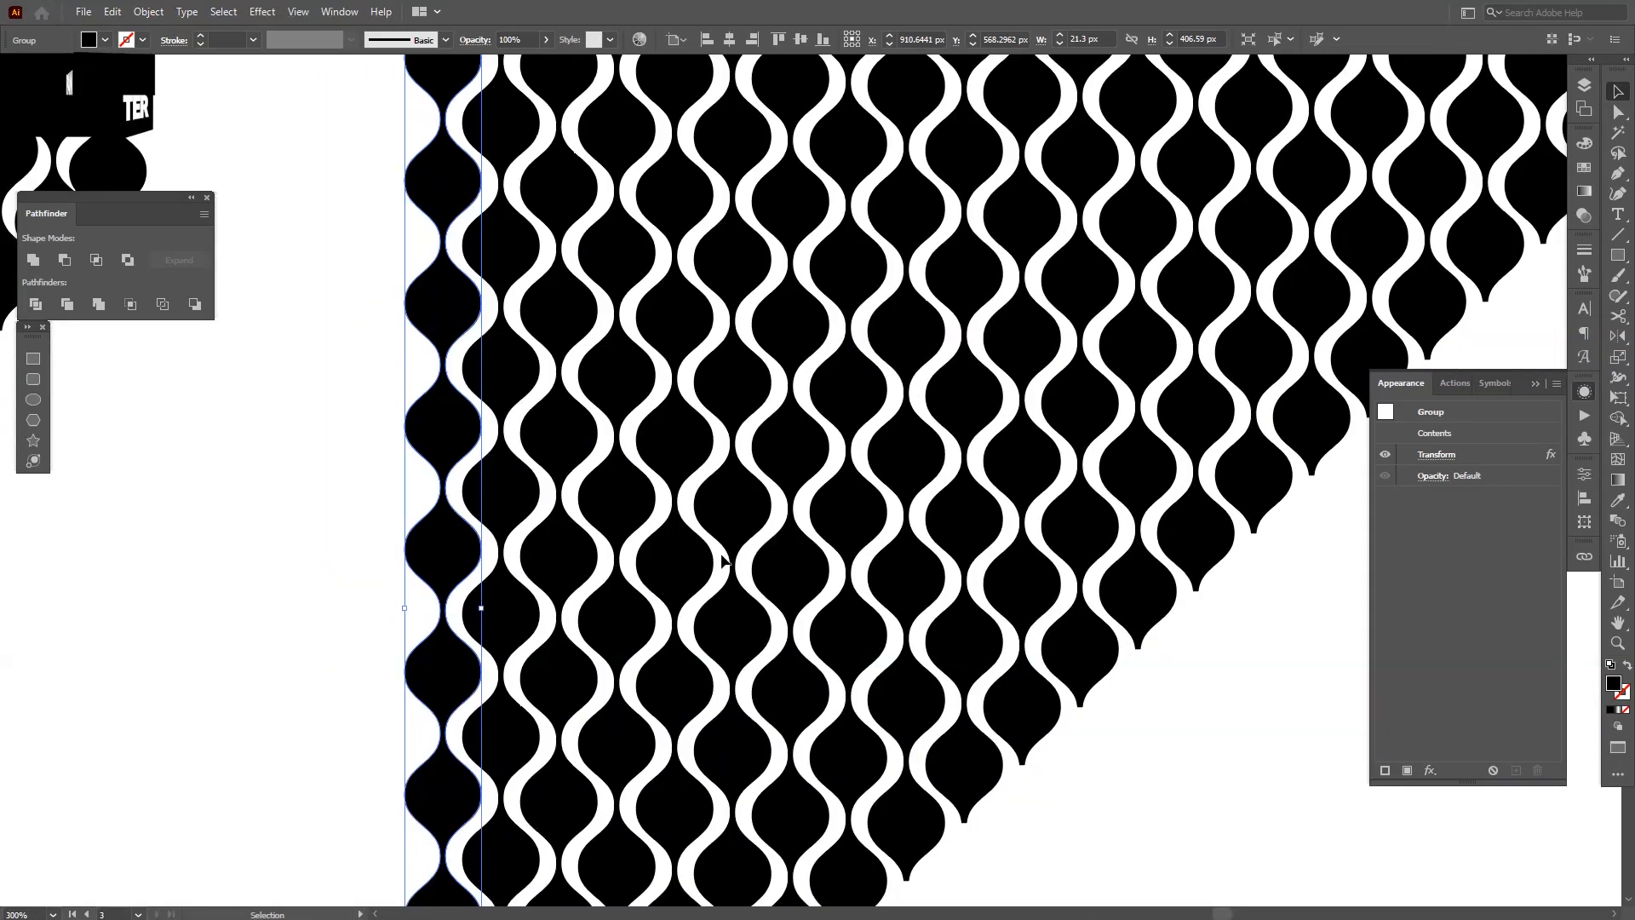
{"action": "left_click", "coordinate": [1435, 456]}
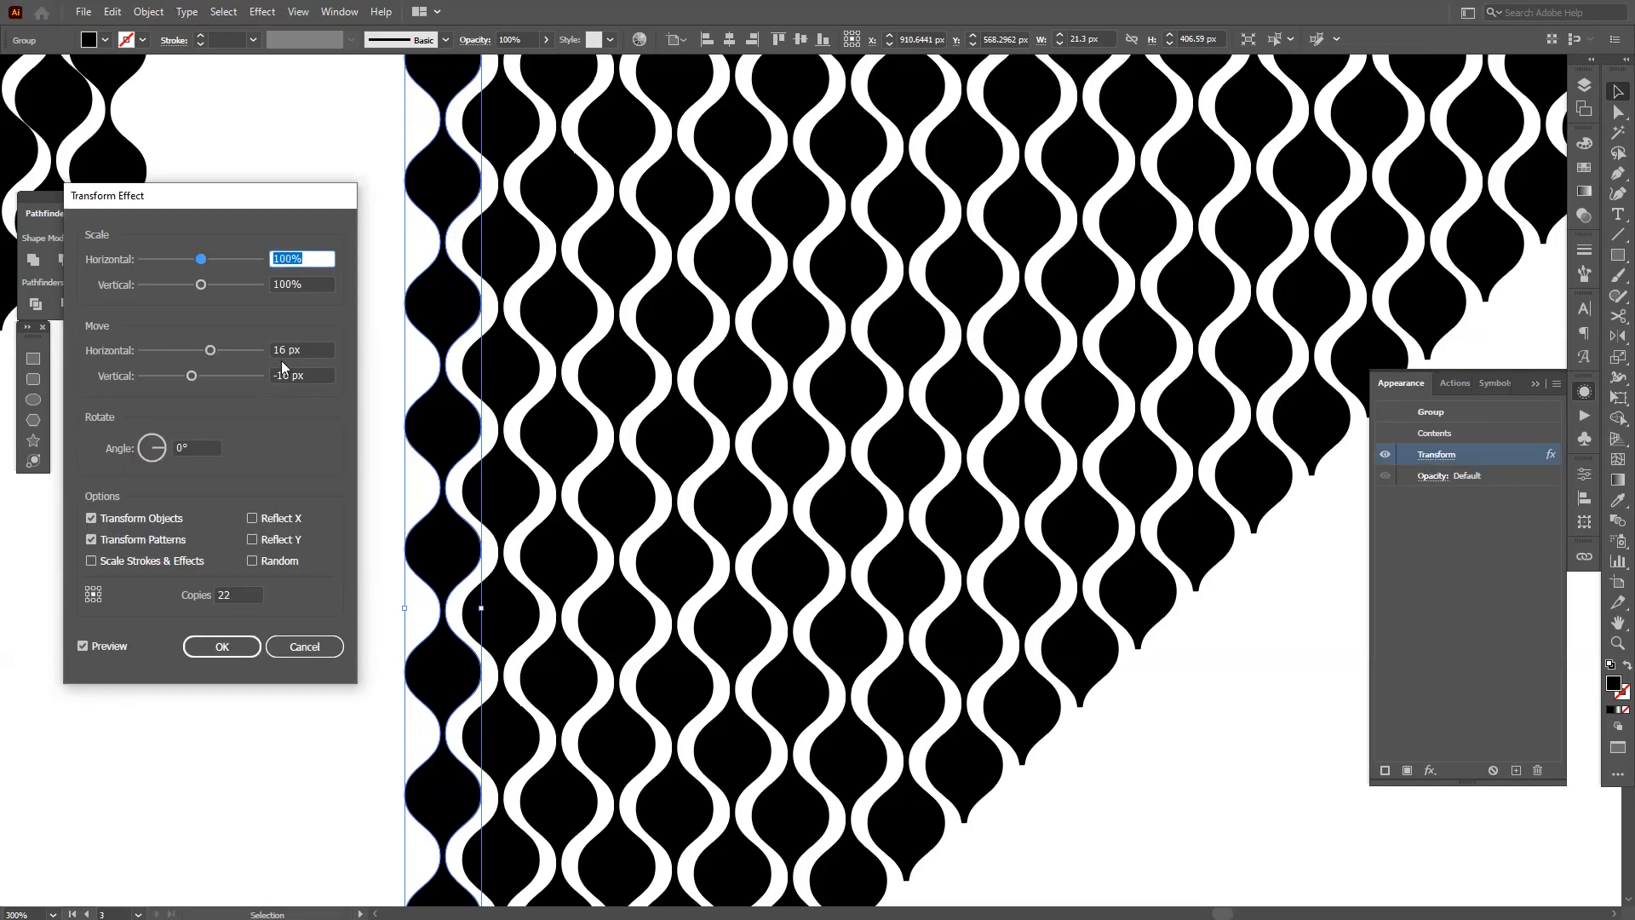
{"action": "left_click", "coordinate": [294, 349]}
{"action": "key", "text": "Down"}
{"action": "key", "text": "Down"}
{"action": "key", "text": "Down"}
{"action": "key", "text": "Down"}
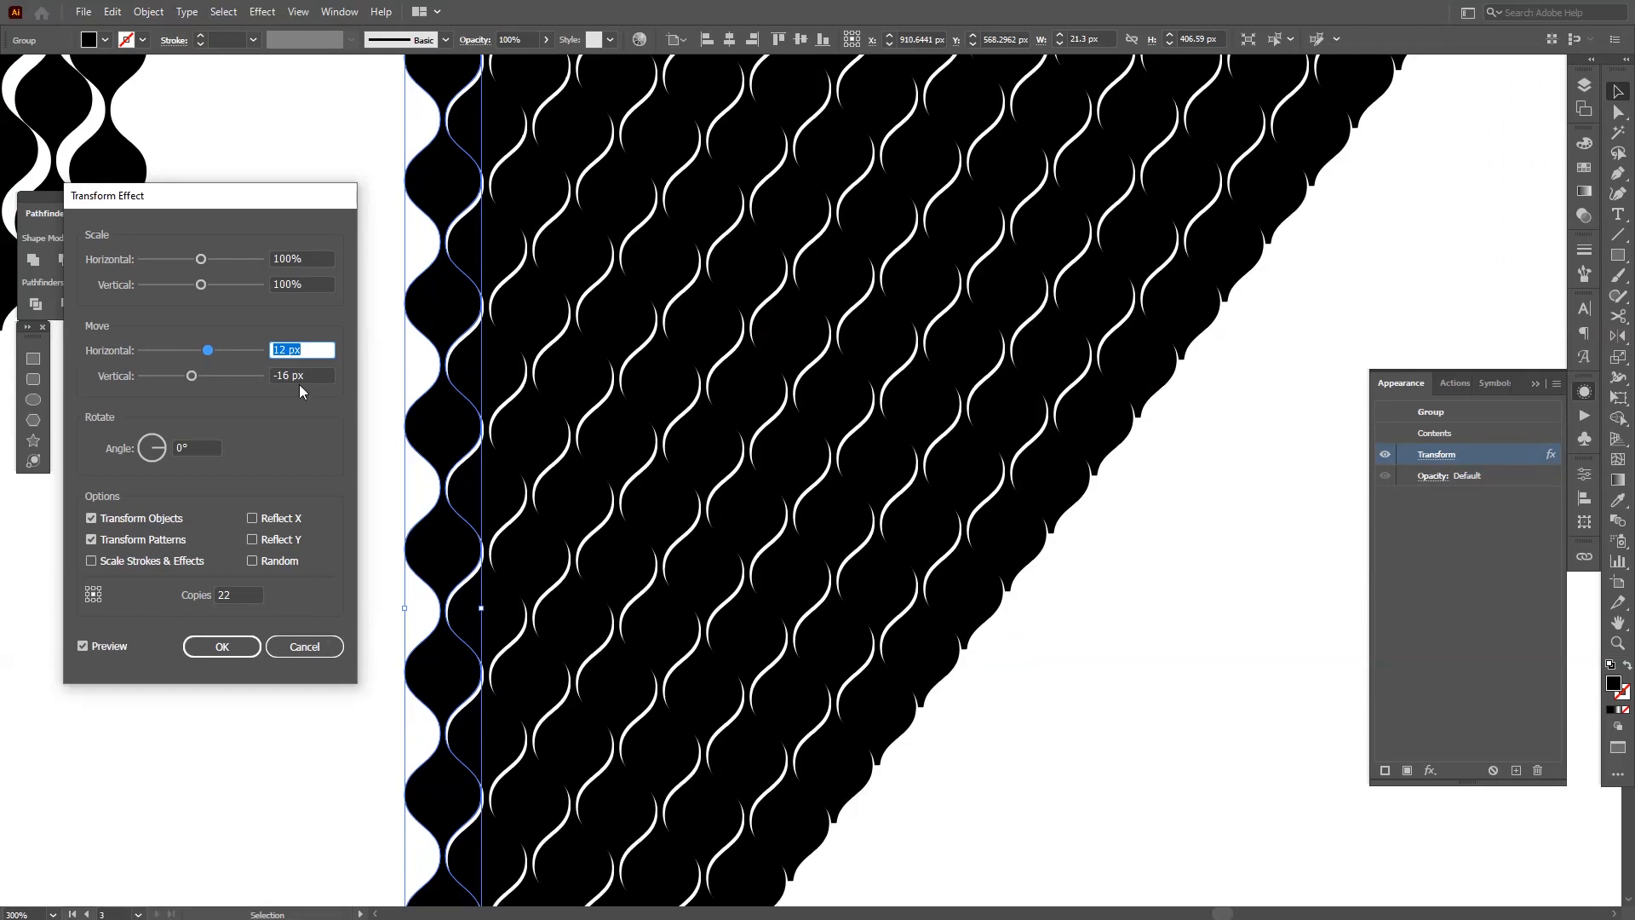
Step: Try a vertical move of -17 px on the third pattern and return it to -16 px
{"action": "left_click", "coordinate": [299, 375]}
{"action": "key", "text": "Down"}
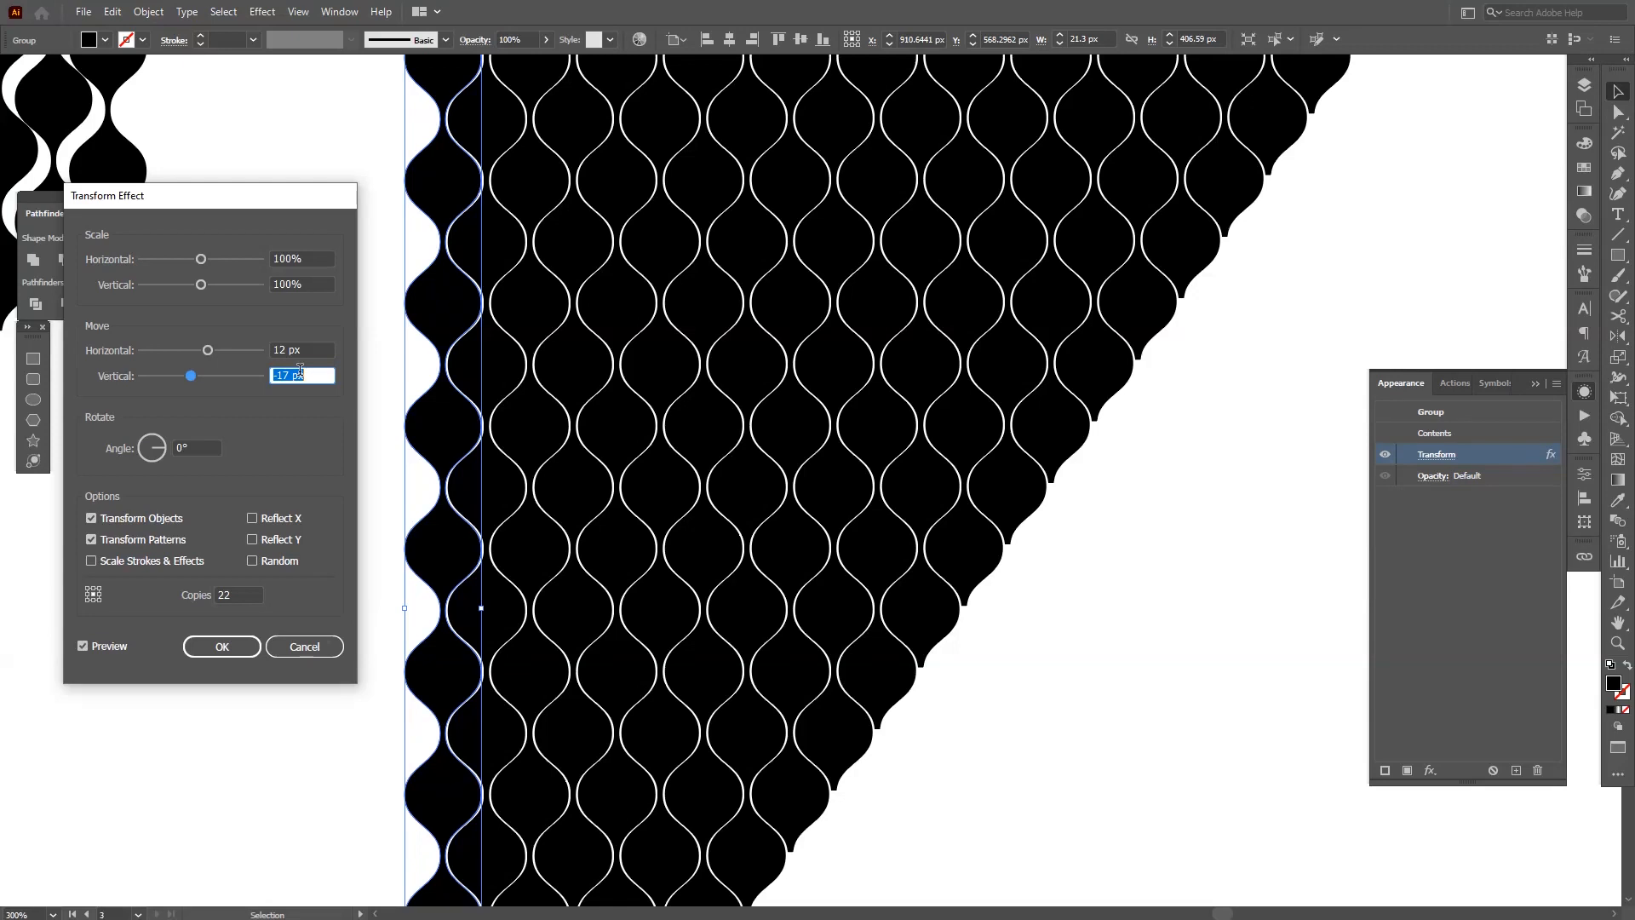
{"action": "key", "text": "Down"}
{"action": "key", "text": "Up"}
{"action": "key", "text": "Up"}
Step: Set the third pattern's horizontal move to 11 px and vertical move to -17 px, and apply the effect
{"action": "left_click", "coordinate": [302, 353]}
{"action": "key", "text": "Up"}
{"action": "key", "text": "Down"}
{"action": "key", "text": "Down"}
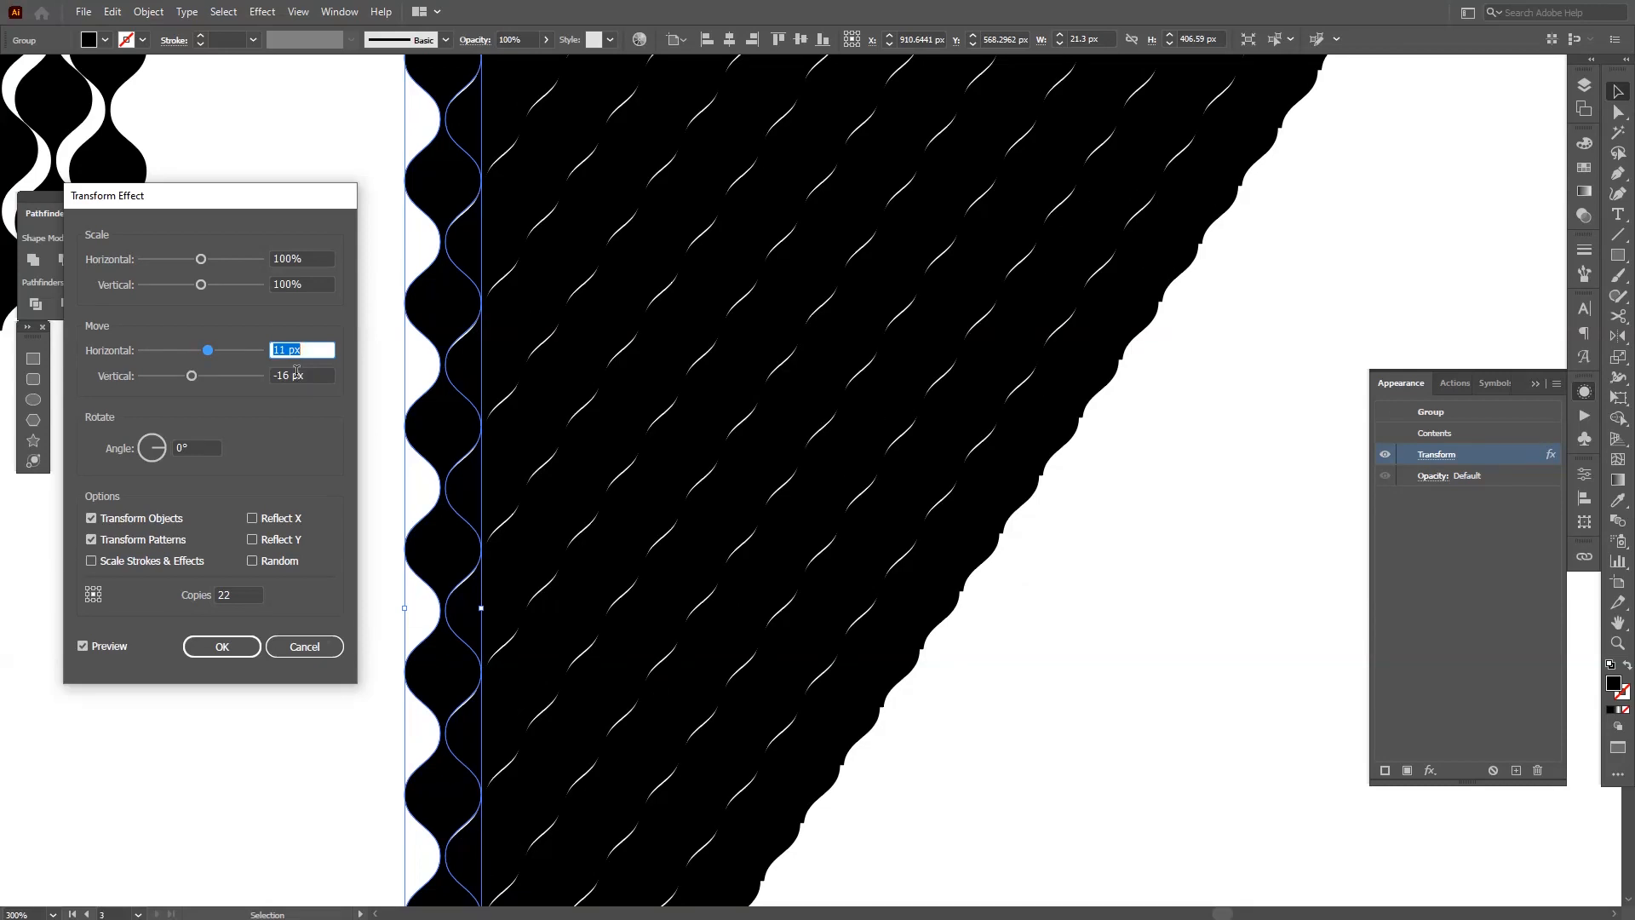
{"action": "left_click", "coordinate": [296, 374]}
{"action": "key", "text": "Down"}
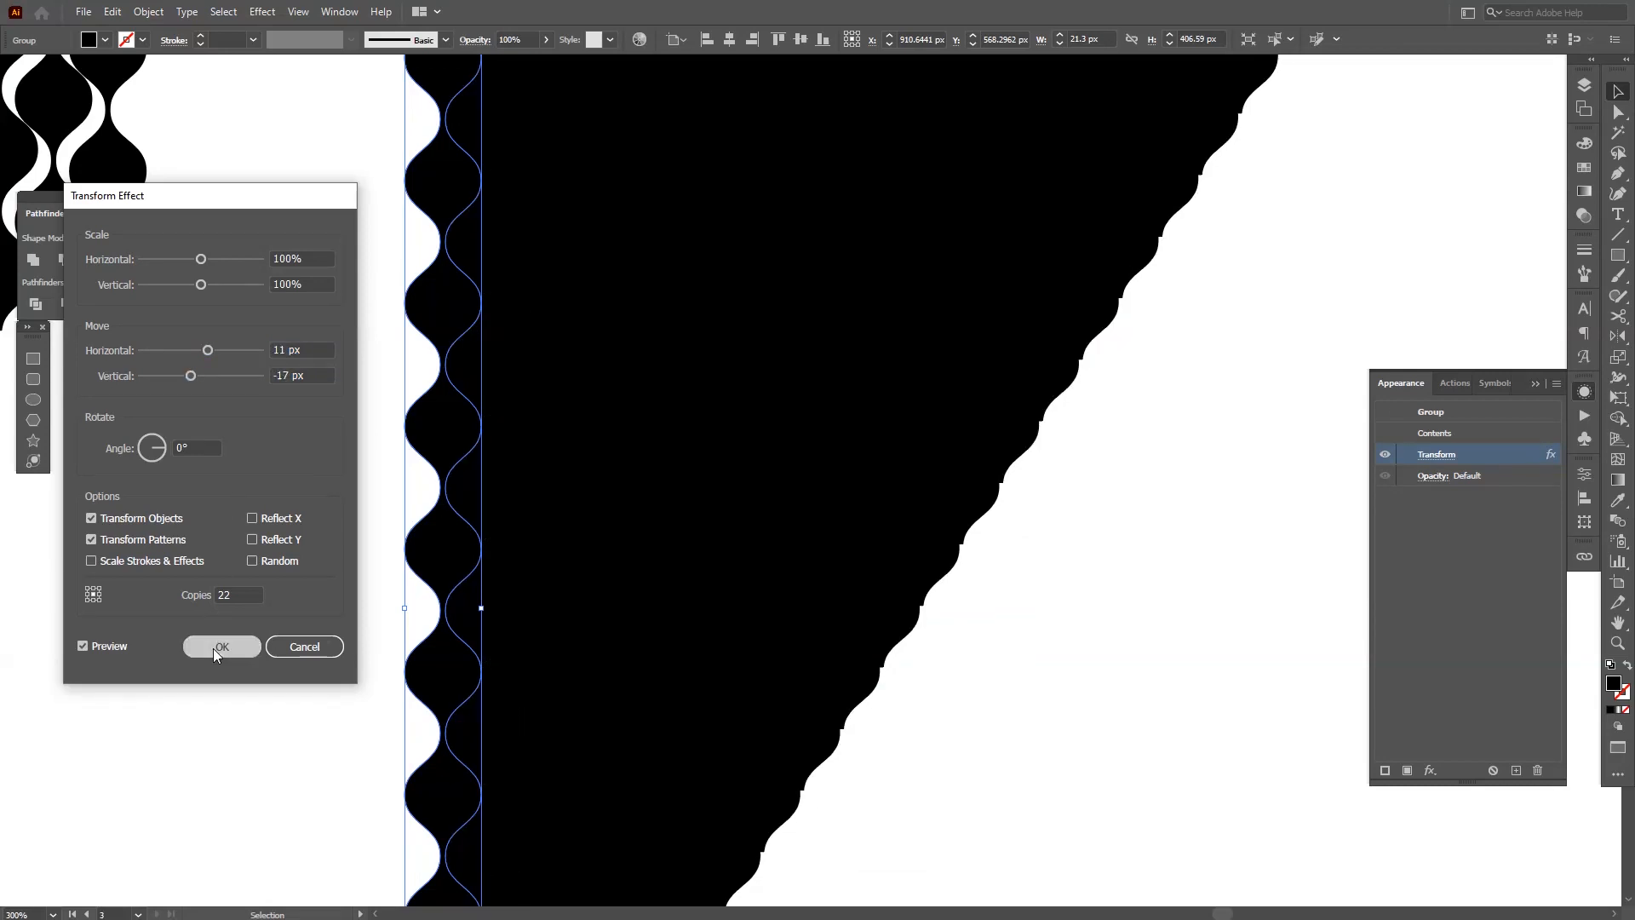
{"action": "left_click", "coordinate": [221, 647]}
Step: Examine the third pattern's overlapping strips and scalloped diagonal edge
{"action": "key", "text": "space"}
{"action": "left_click_drag", "start_coordinate": [586, 579], "coordinate": [621, 605]}
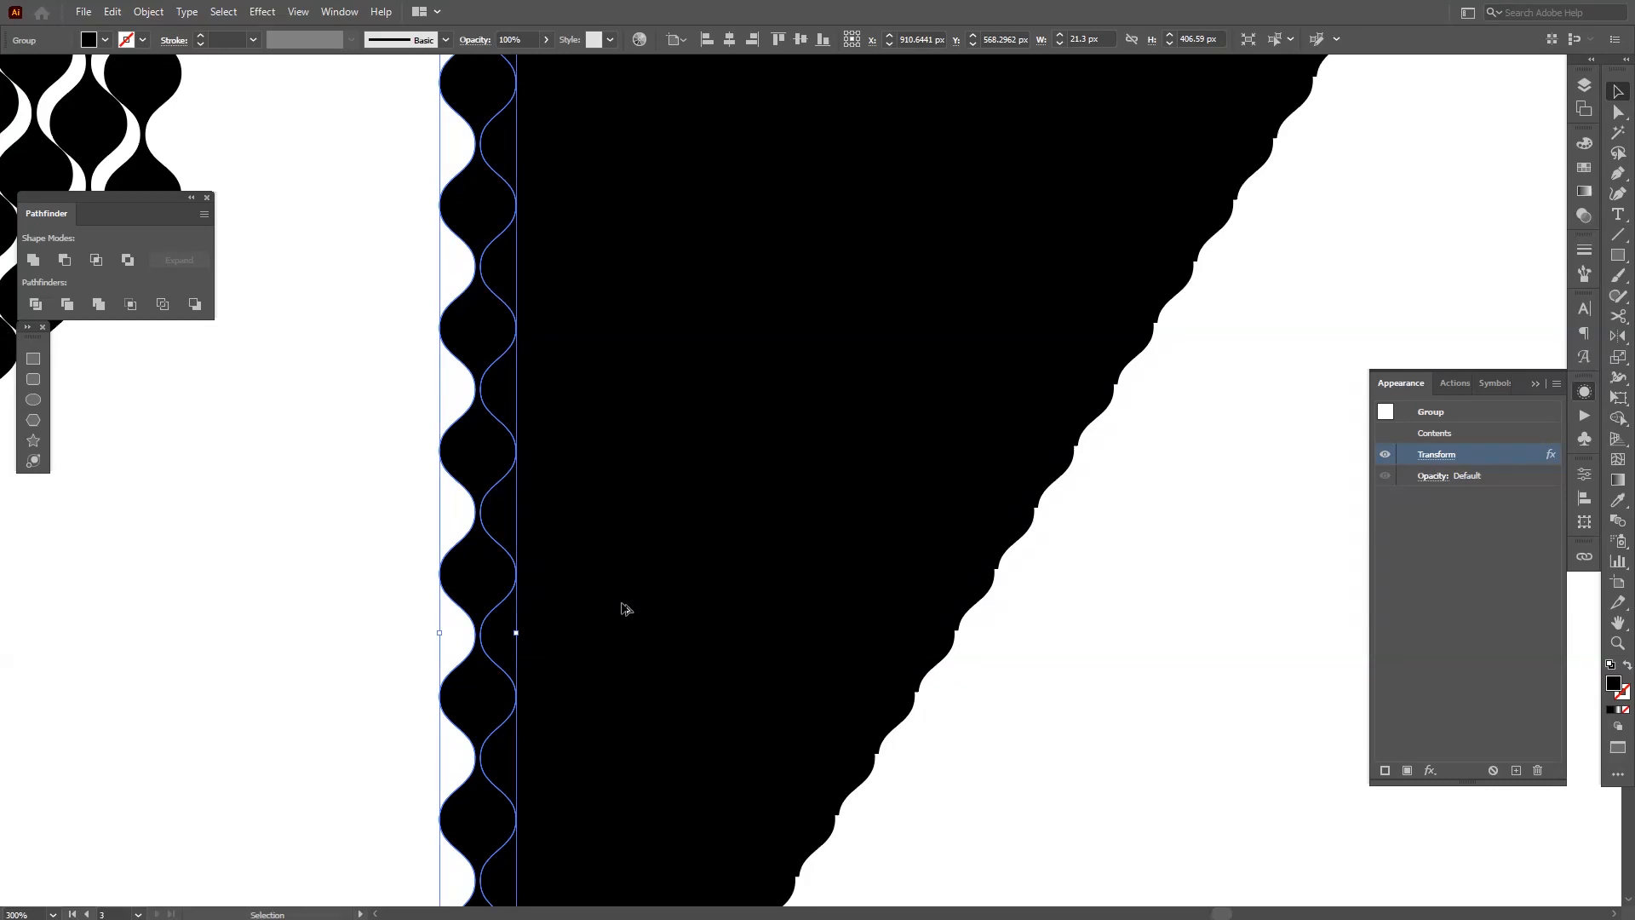
{"action": "scroll", "coordinate": [624, 608], "scroll_direction": "down", "scroll_amount": 1}
{"action": "key", "text": "space"}
{"action": "left_click_drag", "start_coordinate": [650, 513], "coordinate": [667, 425]}
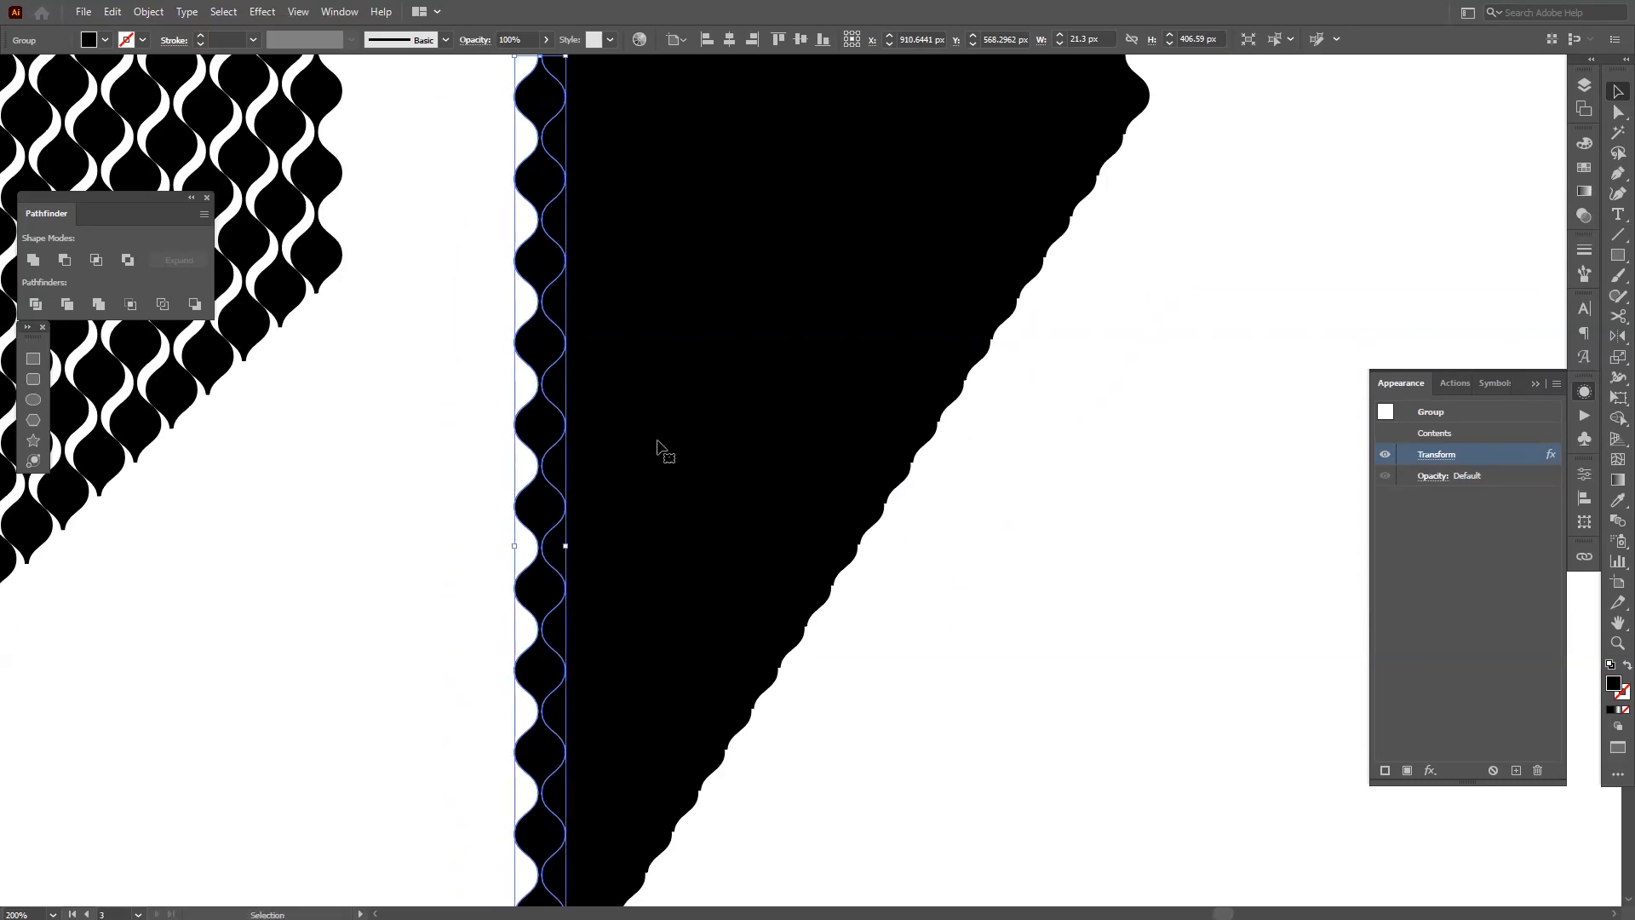
{"action": "scroll", "coordinate": [658, 443], "scroll_direction": "down", "scroll_amount": 1}
{"action": "key", "text": "space"}
{"action": "left_click_drag", "start_coordinate": [657, 442], "coordinate": [677, 442]}
{"action": "scroll", "coordinate": [677, 442], "scroll_direction": "up", "scroll_amount": 1}
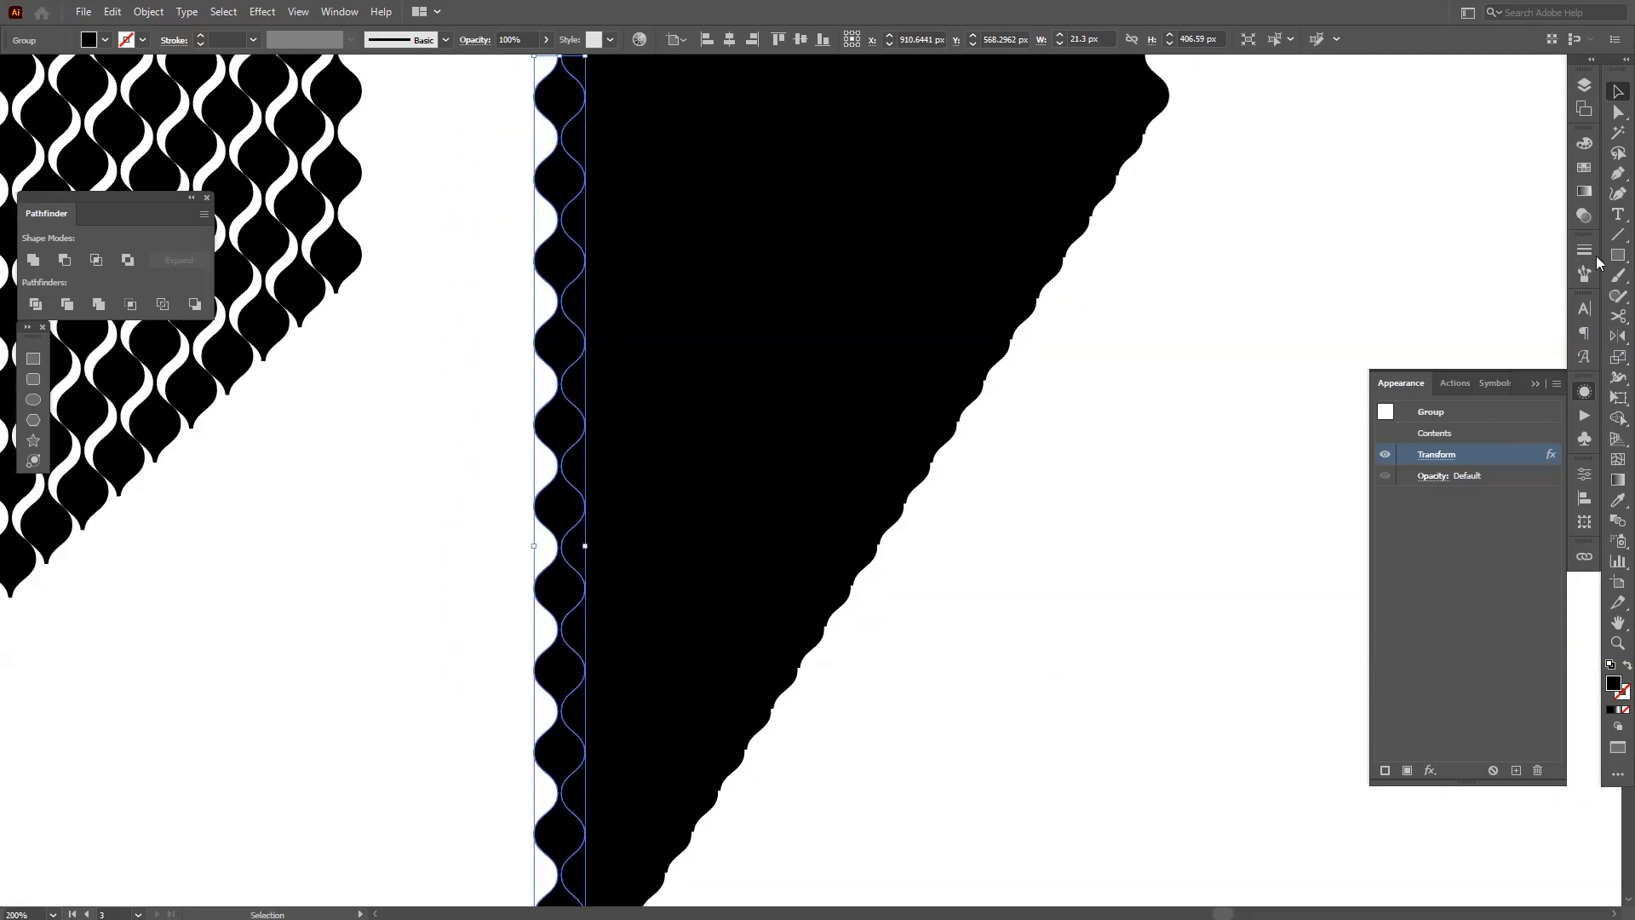
Step: Display the gradient settings for the third pattern's selected strip
{"action": "left_click", "coordinate": [1584, 191]}
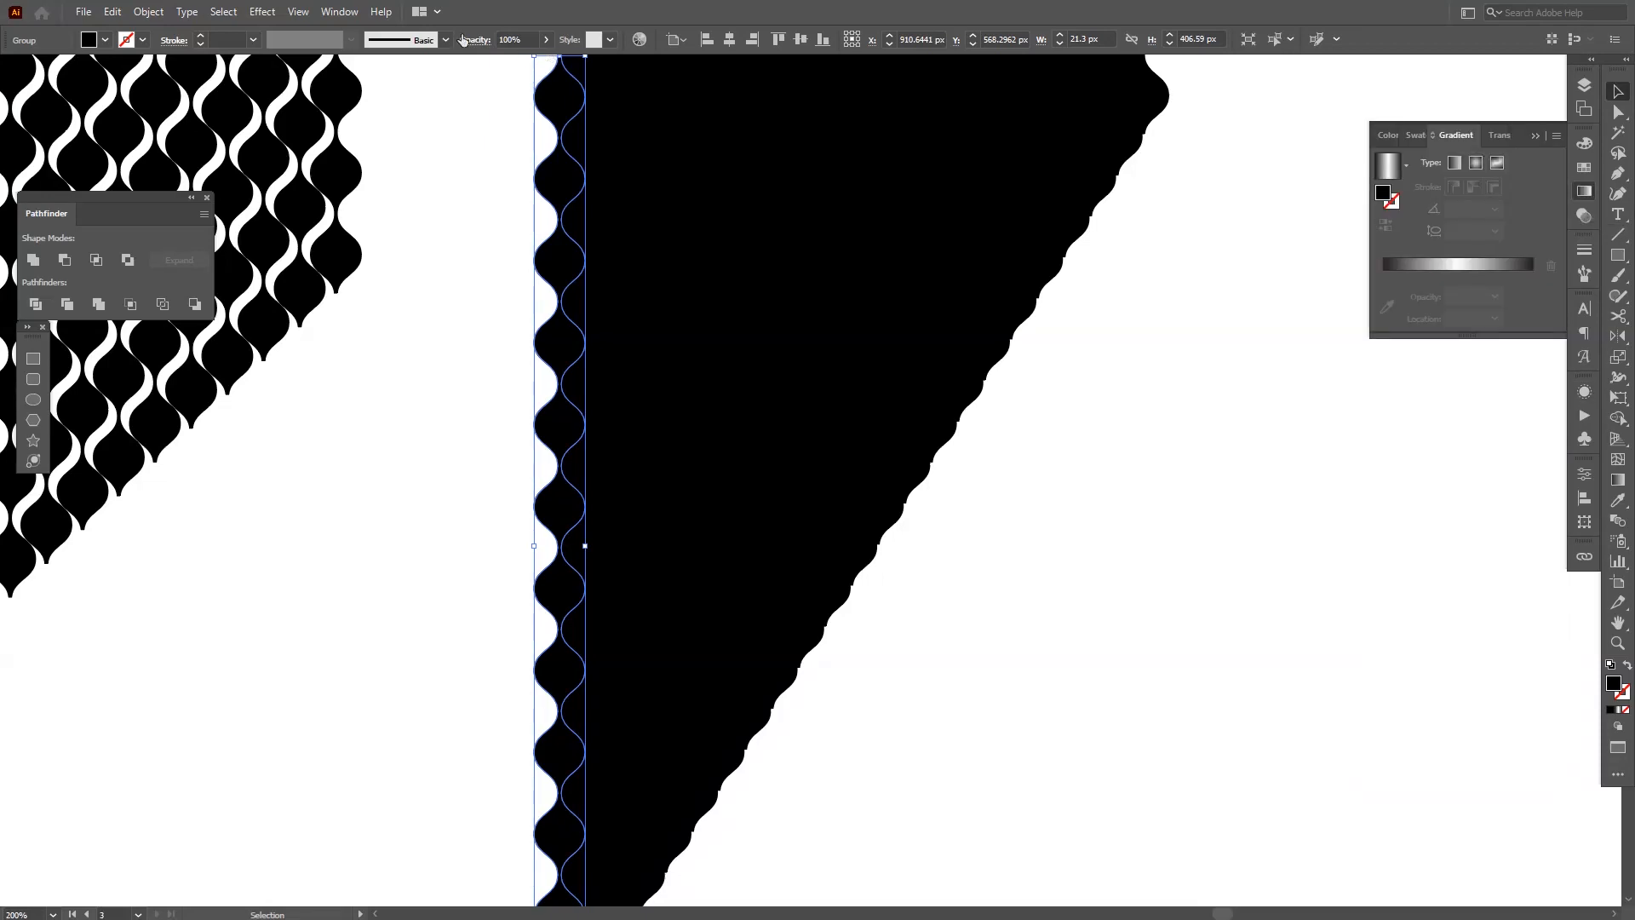
{"action": "left_click", "coordinate": [332, 12]}
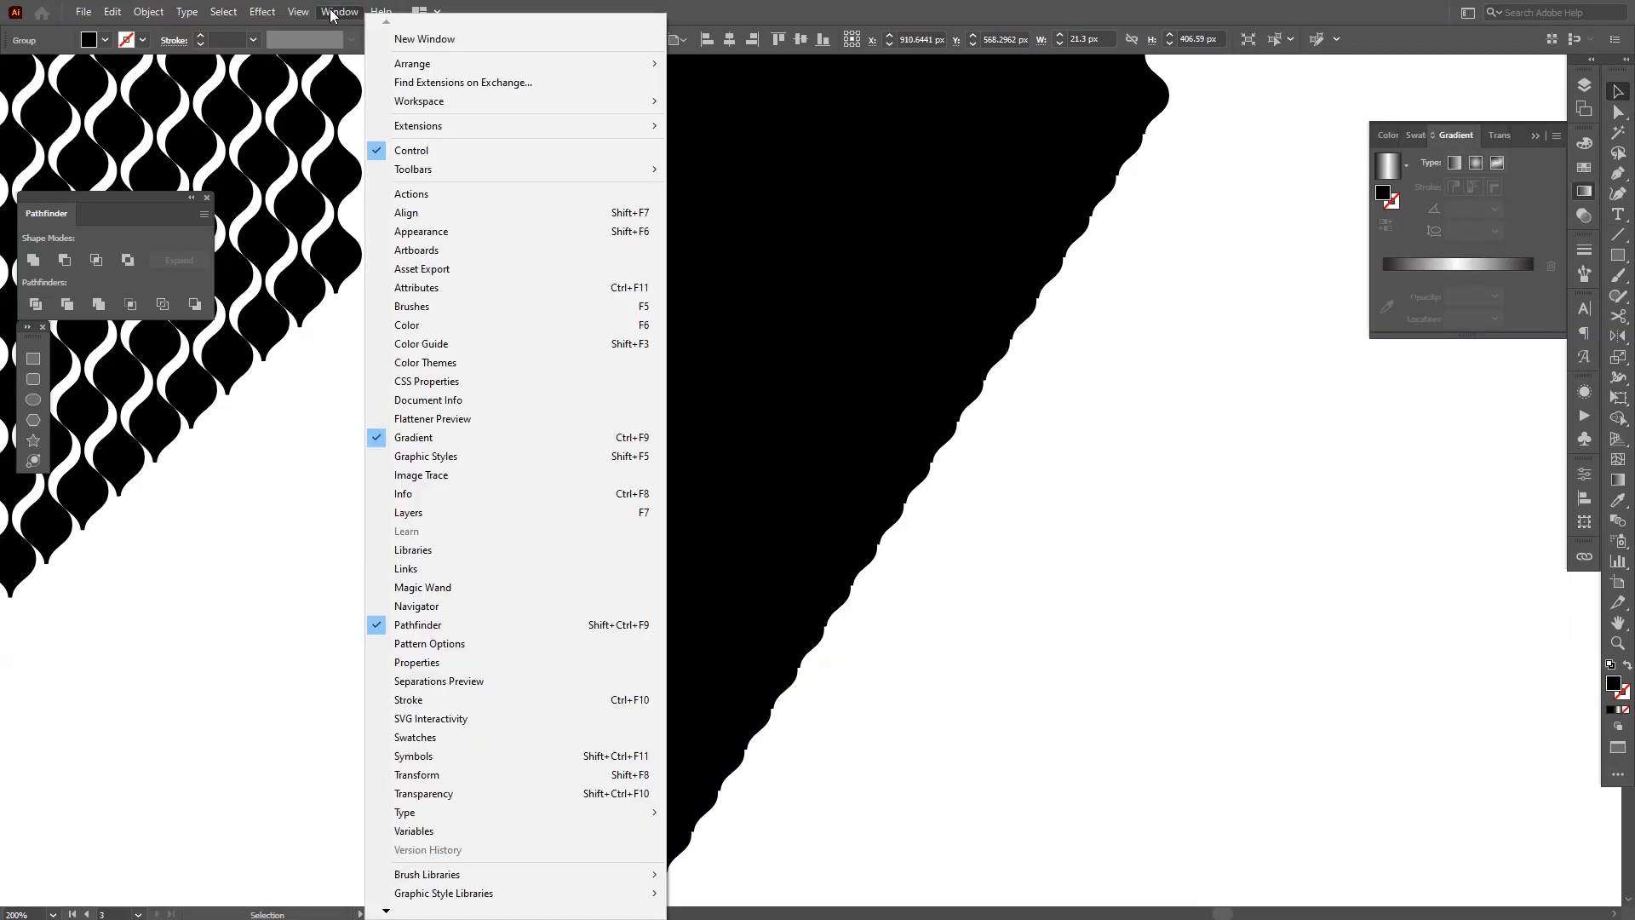
{"action": "left_click", "coordinate": [397, 444]}
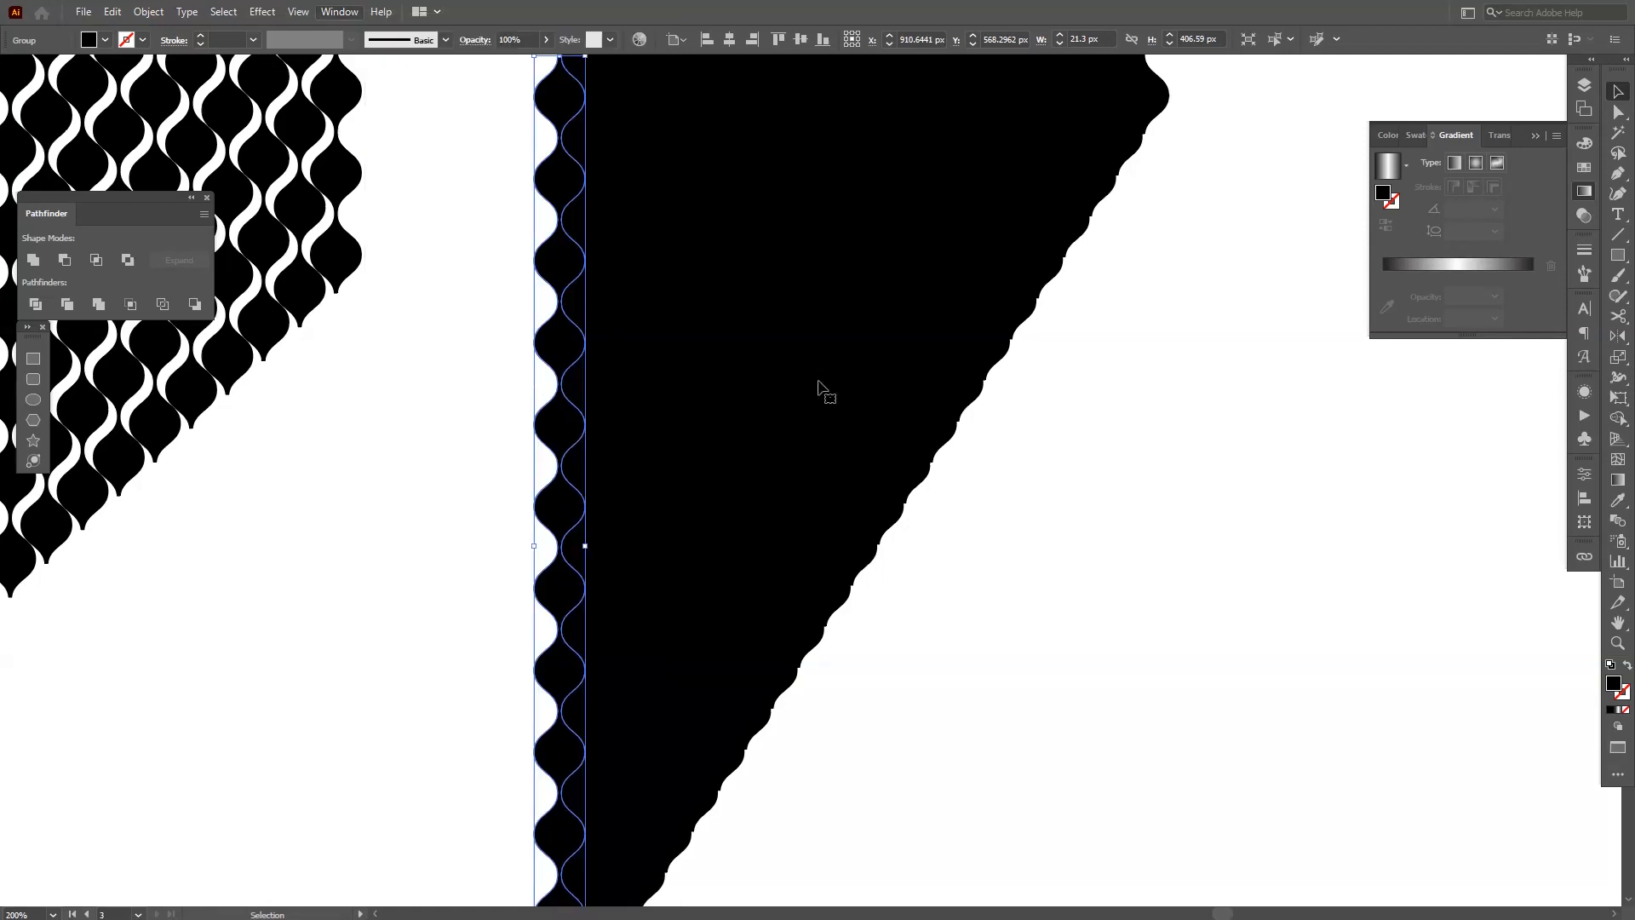
Step: Fill the third pattern's selected strip with the black-white-black linear gradient and deselect it
{"action": "left_click", "coordinate": [1451, 263]}
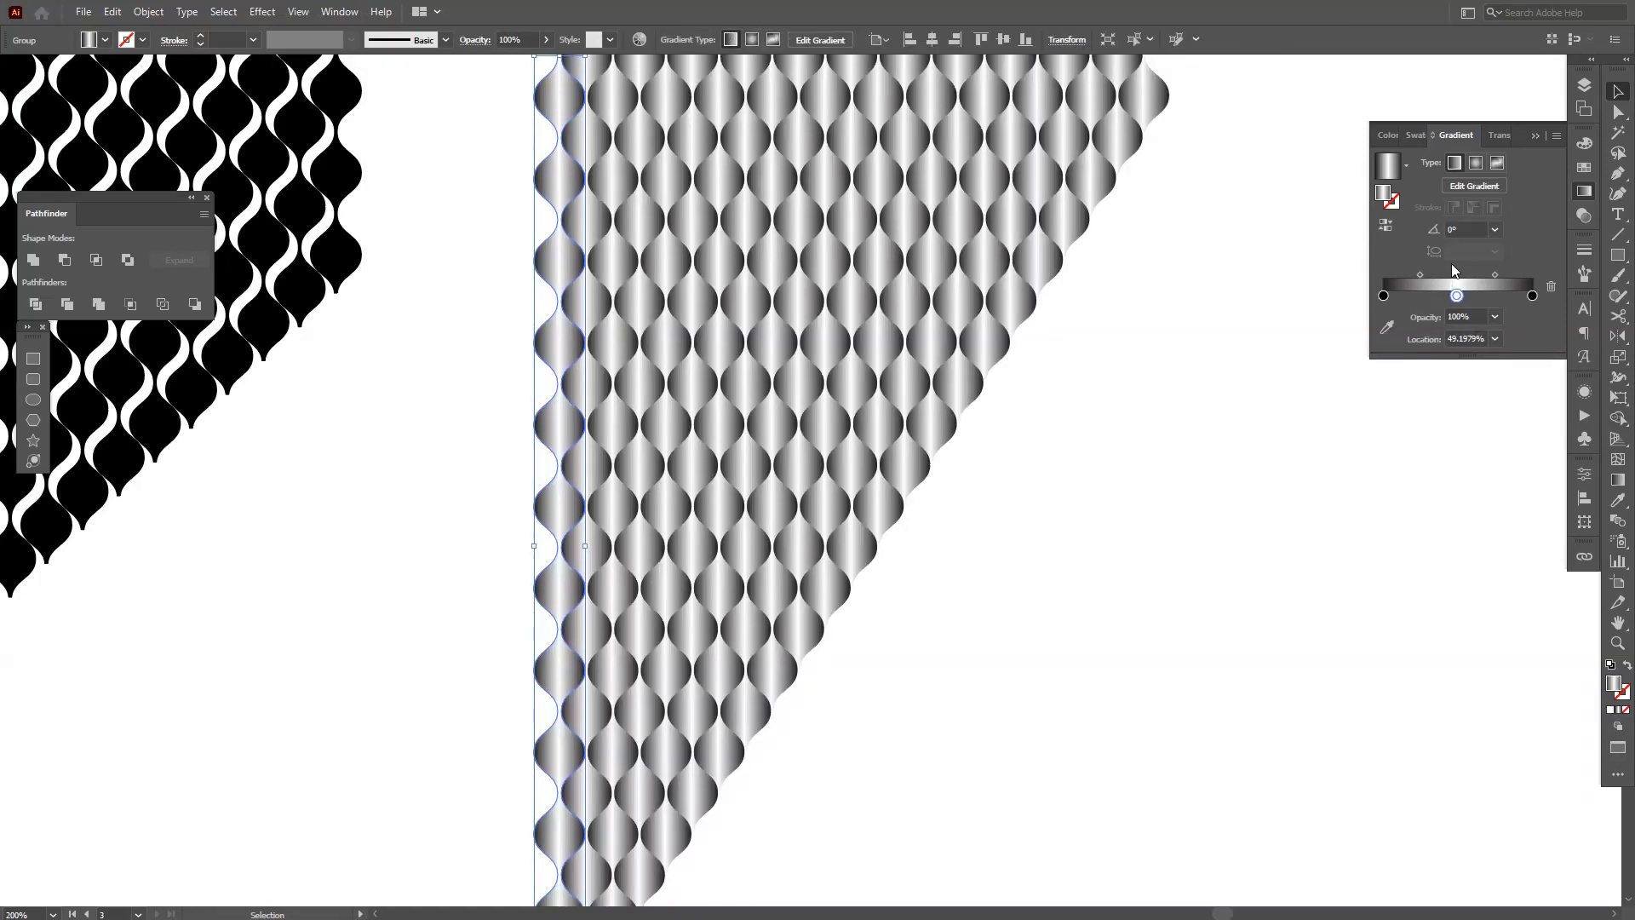
{"action": "left_click", "coordinate": [1161, 534]}
{"action": "scroll", "coordinate": [702, 396], "scroll_direction": "up", "scroll_amount": 3}
{"action": "scroll", "coordinate": [702, 392], "scroll_direction": "down", "scroll_amount": 3}
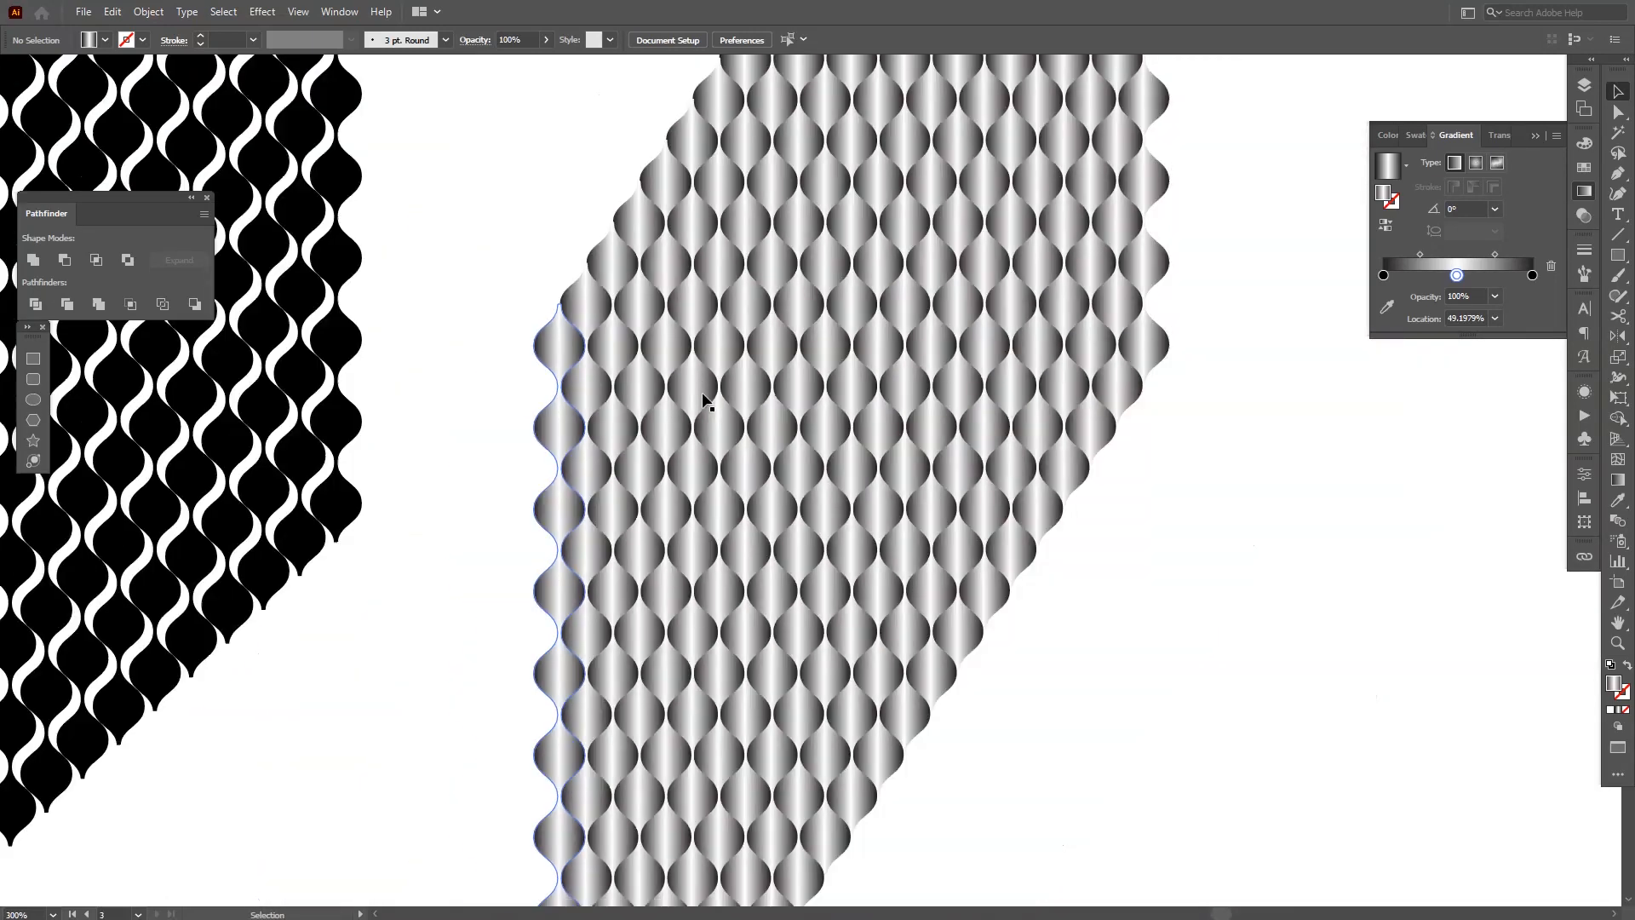
Step: Examine the gradient-filled third pattern from its overlapping scales down to the pointed tip at the artboard's lower edge
{"action": "scroll", "coordinate": [1088, 631], "scroll_direction": "down", "scroll_amount": 1}
{"action": "scroll", "coordinate": [1081, 596], "scroll_direction": "down", "scroll_amount": 2}
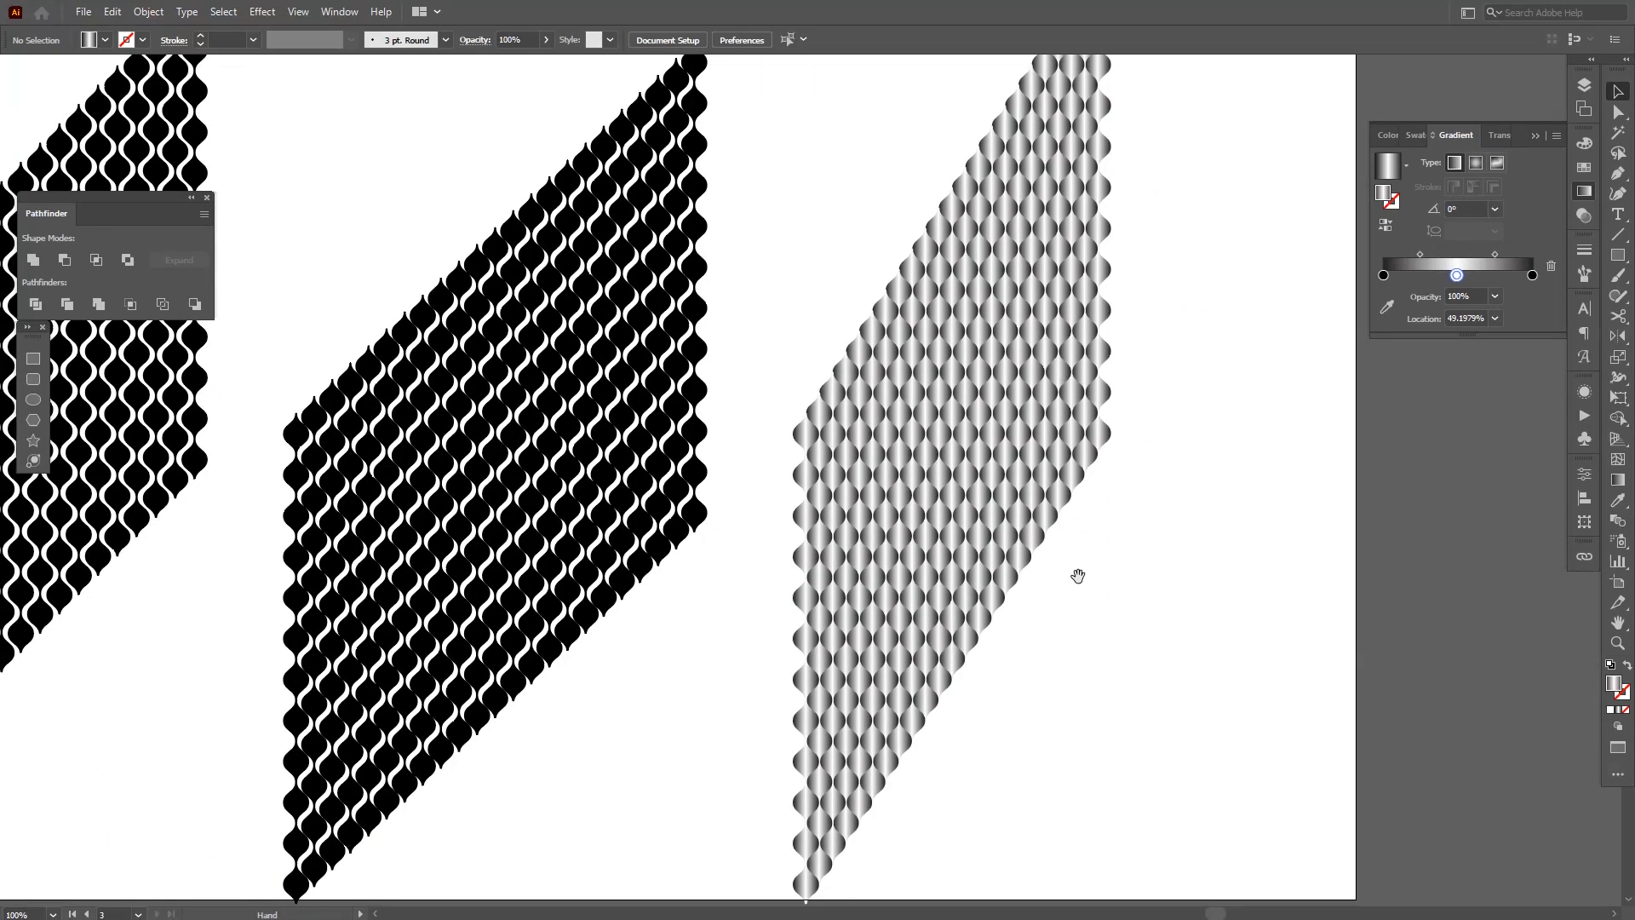
{"action": "scroll", "coordinate": [1078, 555], "scroll_direction": "up", "scroll_amount": 3}
{"action": "key", "text": "space"}
{"action": "left_click_drag", "start_coordinate": [1073, 611], "coordinate": [995, 669]}
{"action": "scroll", "coordinate": [847, 591], "scroll_direction": "down", "scroll_amount": 1}
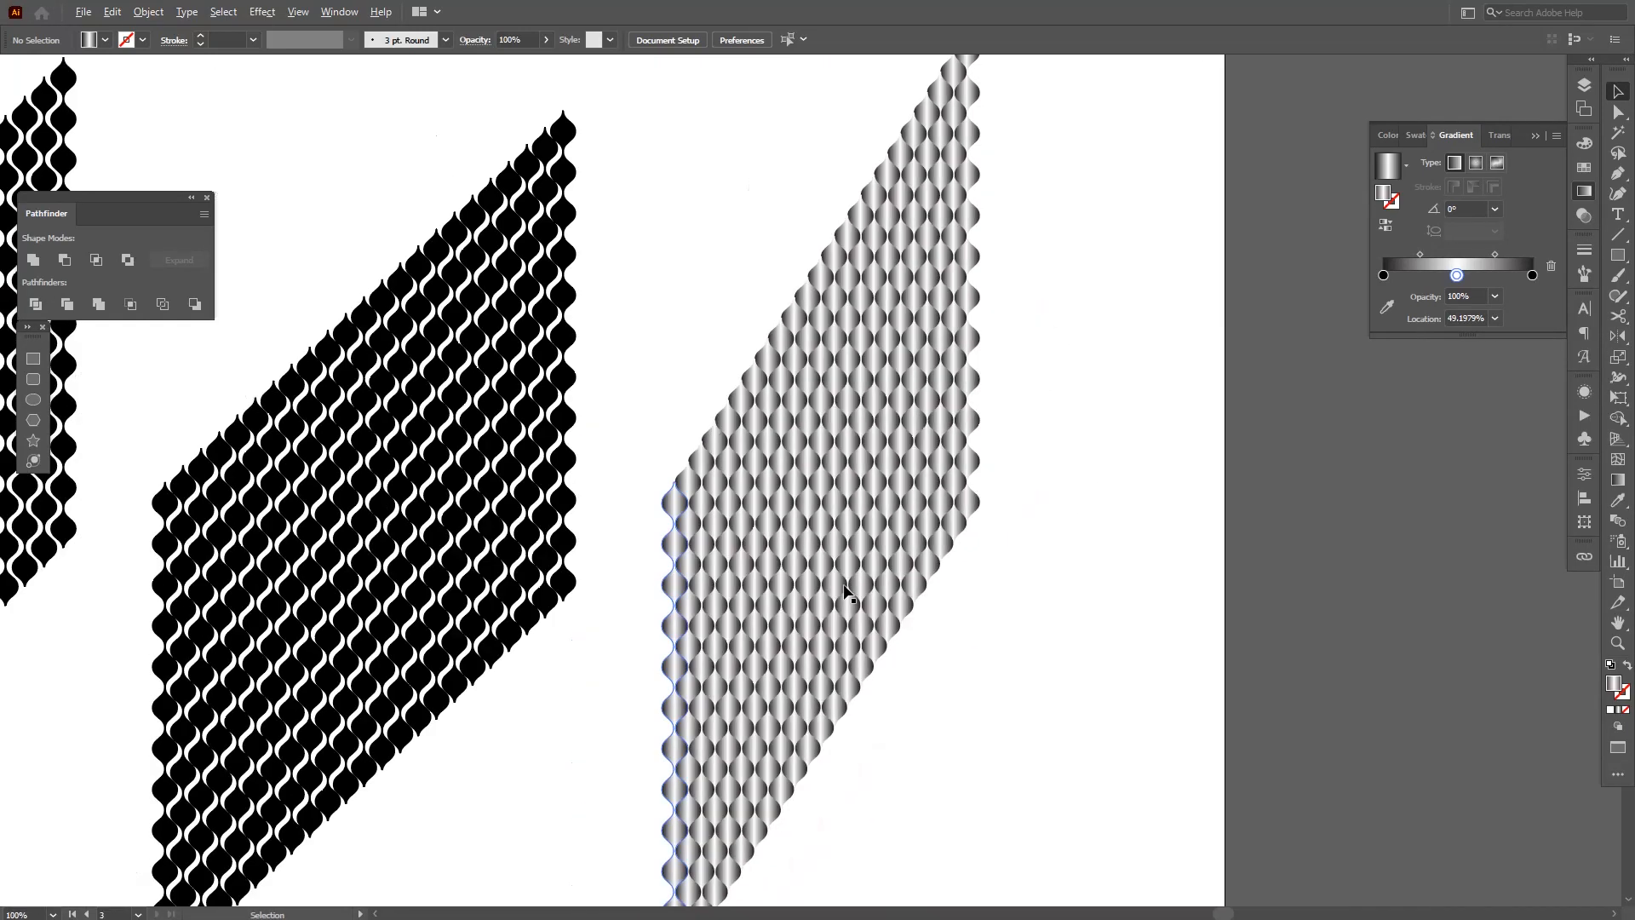
{"action": "key", "text": "space"}
{"action": "left_click_drag", "start_coordinate": [804, 779], "coordinate": [811, 400]}
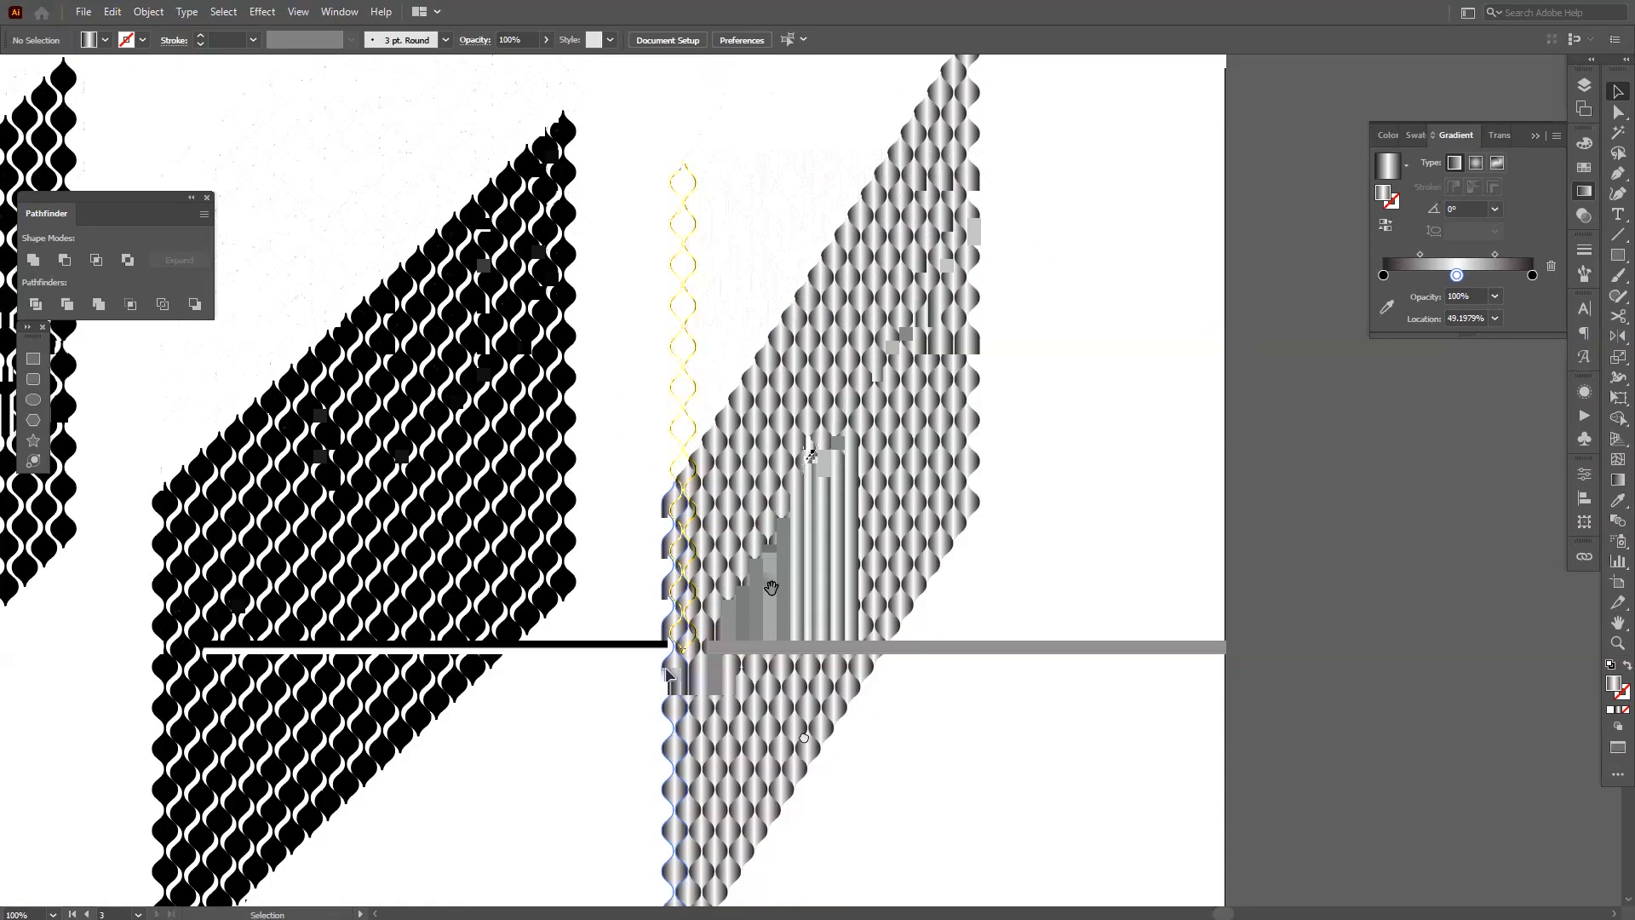
{"action": "scroll", "coordinate": [669, 646], "scroll_direction": "up", "scroll_amount": 2}
{"action": "scroll", "coordinate": [704, 656], "scroll_direction": "down", "scroll_amount": 1}
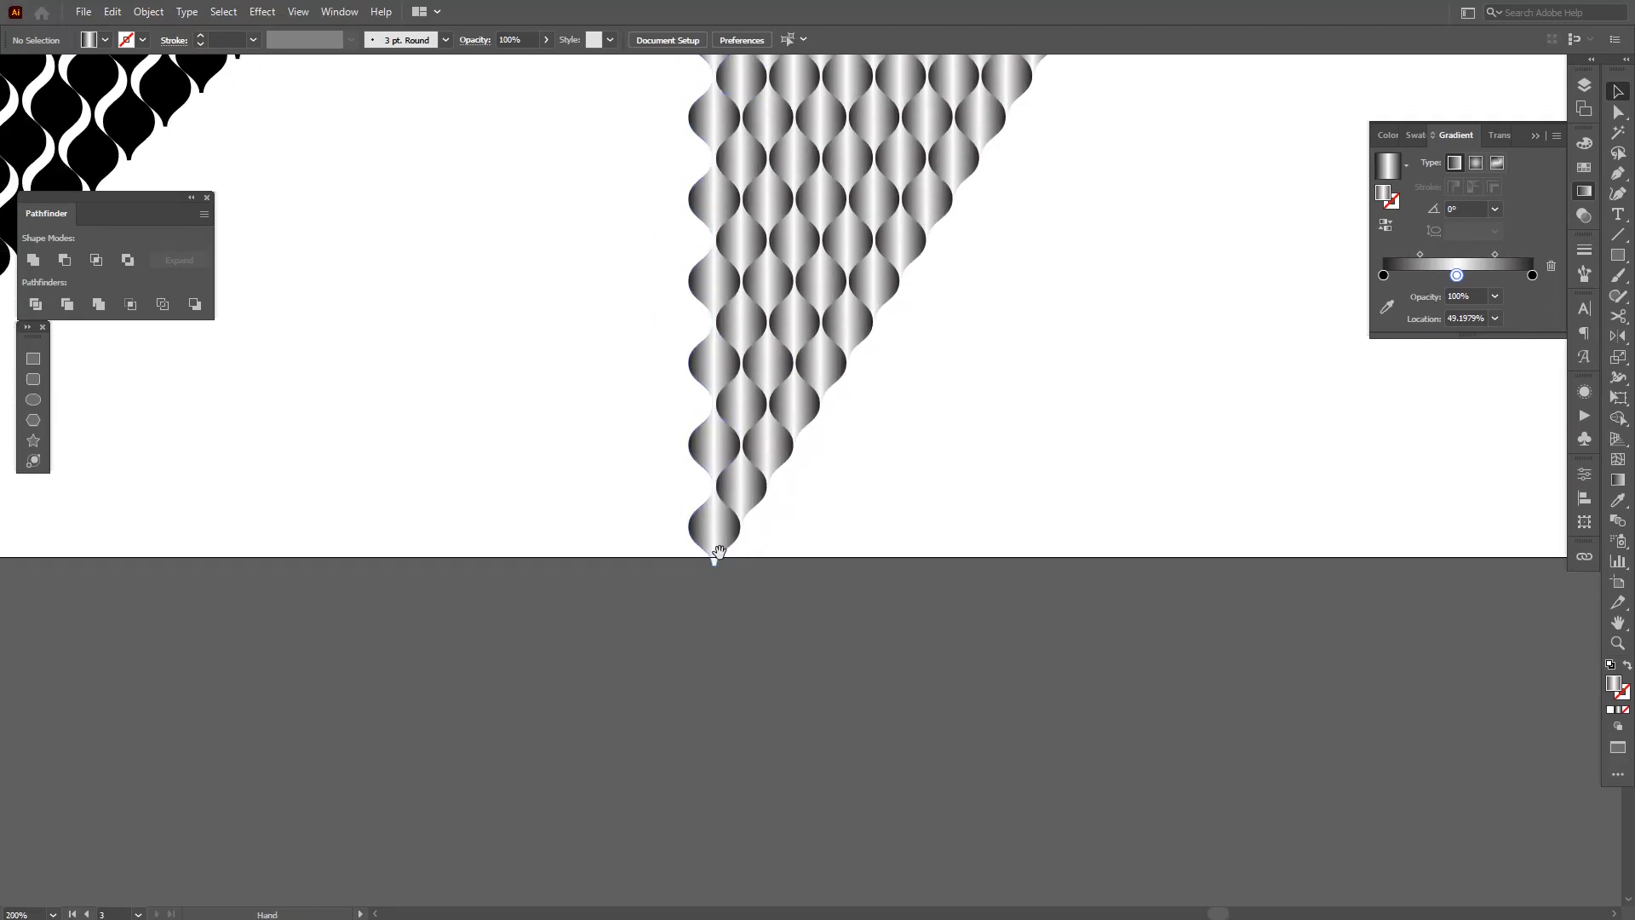
{"action": "key", "text": "space"}
{"action": "left_click_drag", "start_coordinate": [712, 788], "coordinate": [707, 608]}
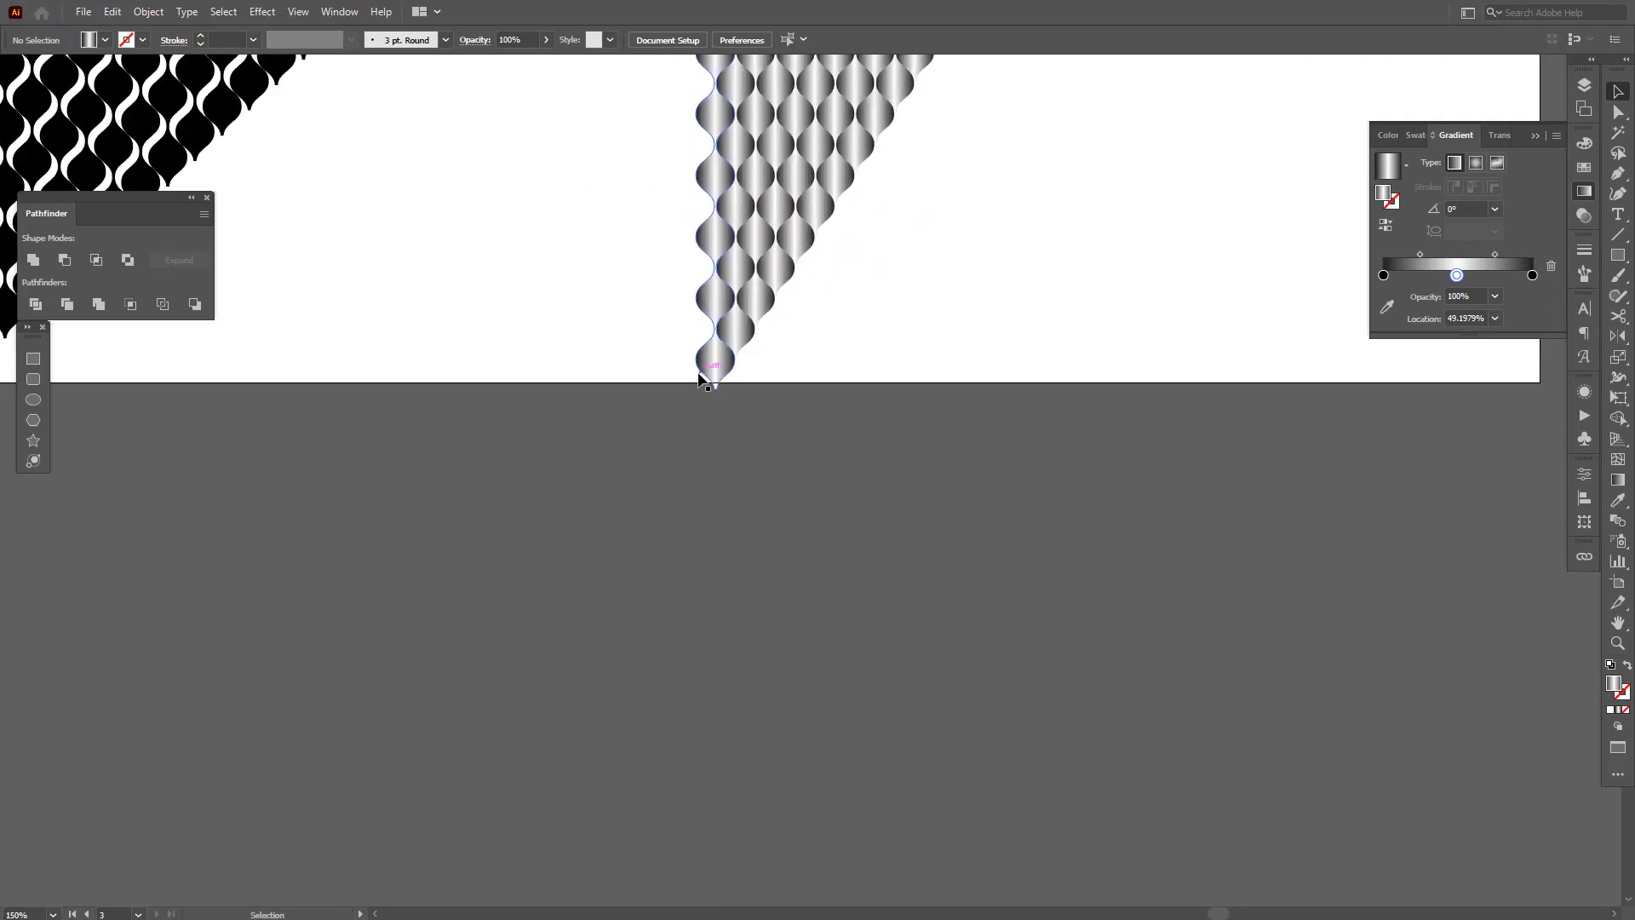
{"action": "scroll", "coordinate": [733, 489], "scroll_direction": "down", "scroll_amount": 1}
{"action": "left_click_drag", "start_coordinate": [830, 361], "coordinate": [753, 760]}
{"action": "scroll", "coordinate": [877, 485], "scroll_direction": "up", "scroll_amount": 1}
{"action": "scroll", "coordinate": [875, 489], "scroll_direction": "down", "scroll_amount": 2}
{"action": "scroll", "coordinate": [873, 494], "scroll_direction": "up", "scroll_amount": 1}
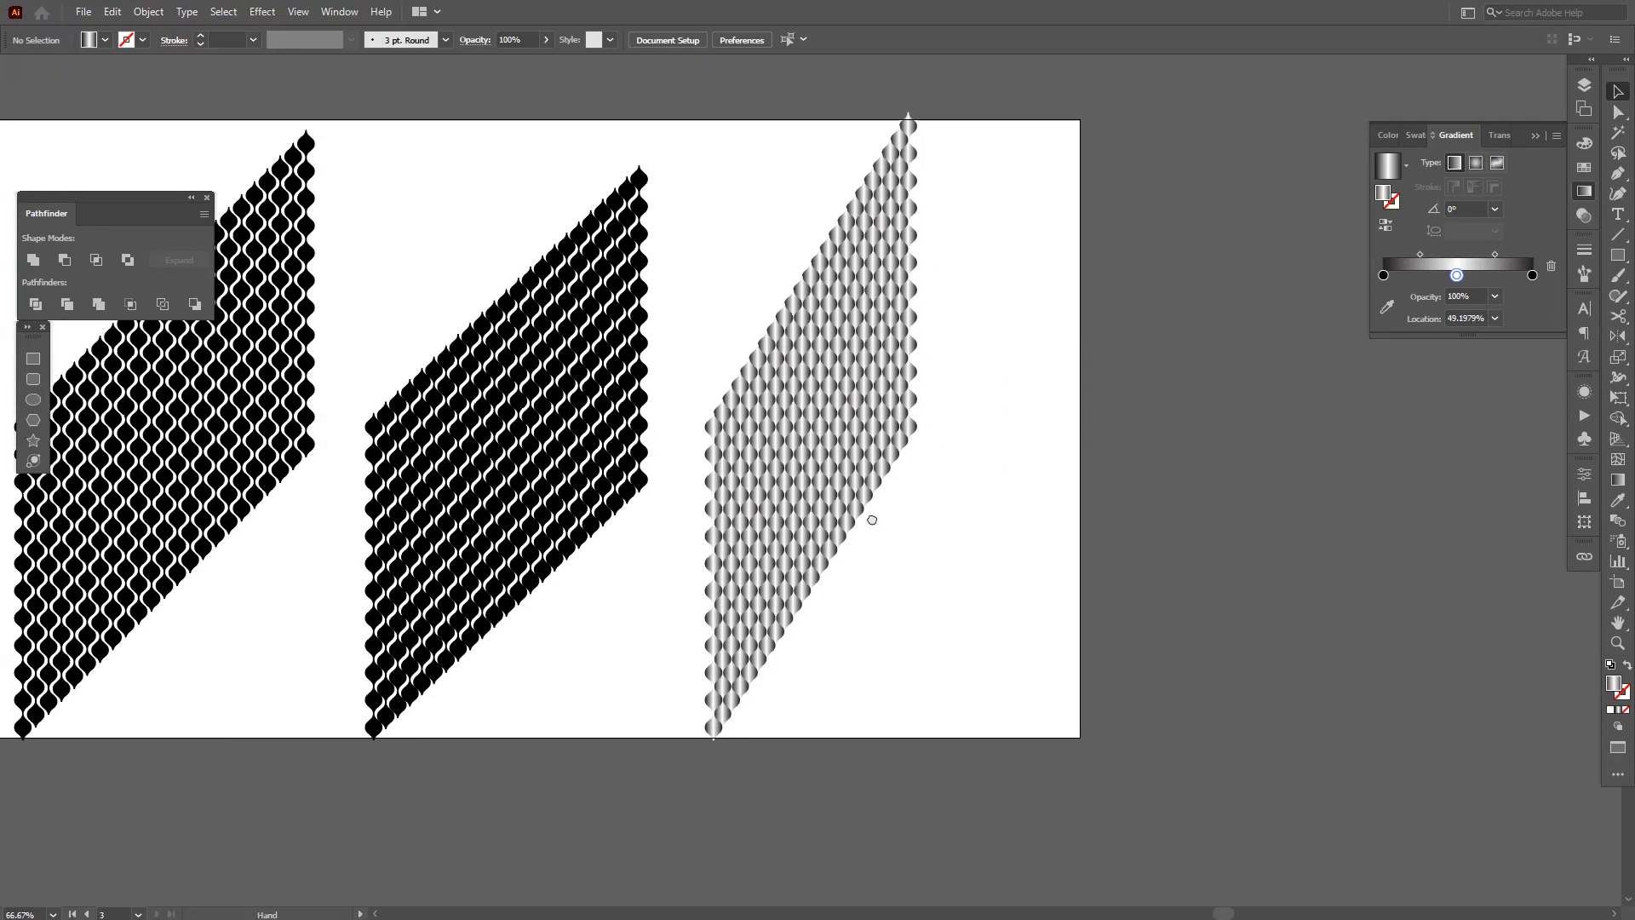
Step: Compare the gradient-filled pattern with the two black slanted patterns on the same artboard
{"action": "scroll", "coordinate": [869, 515], "scroll_direction": "up", "scroll_amount": 3}
{"action": "scroll", "coordinate": [576, 385], "scroll_direction": "up", "scroll_amount": 1}
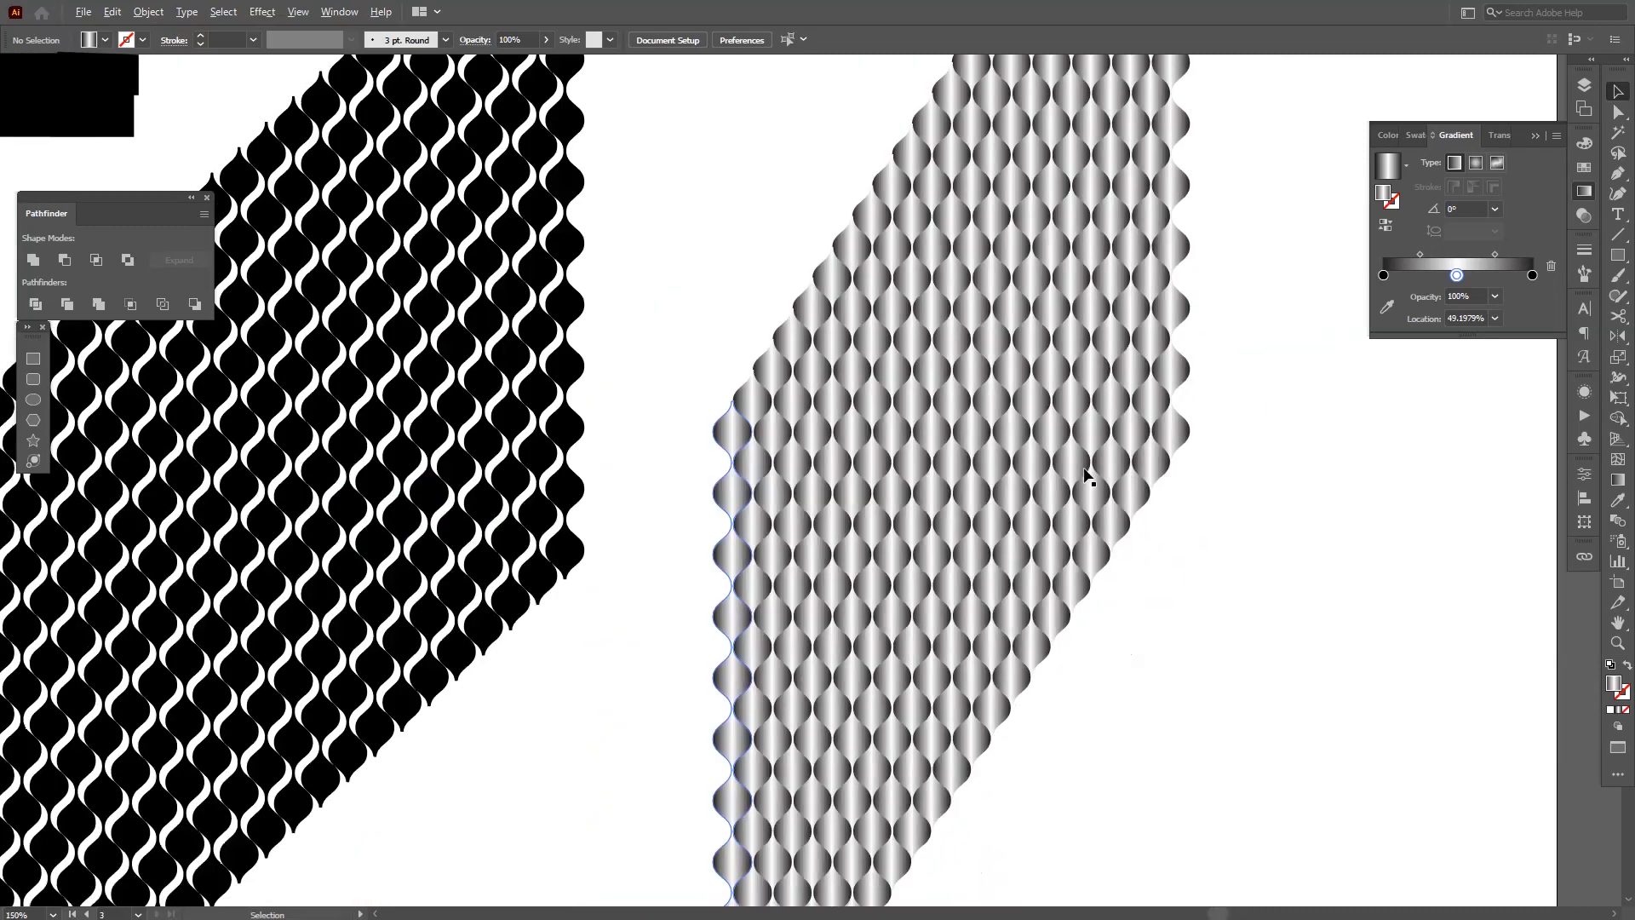
{"action": "scroll", "coordinate": [1088, 474], "scroll_direction": "down", "scroll_amount": 3}
{"action": "left_click_drag", "start_coordinate": [771, 517], "coordinate": [844, 569]}
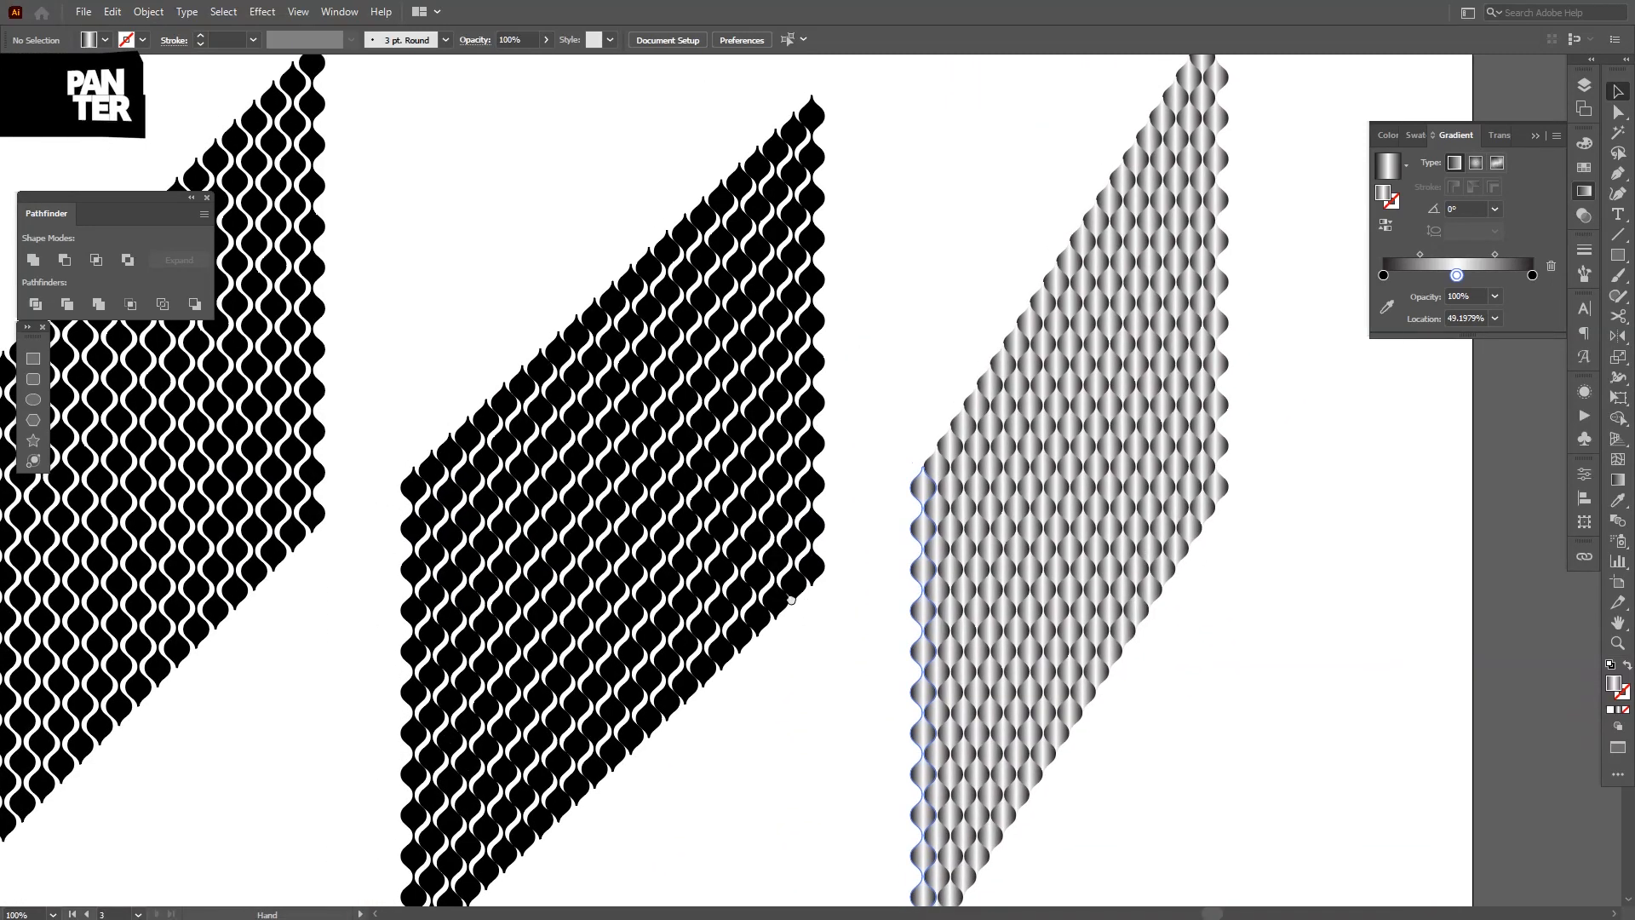
{"action": "scroll", "coordinate": [796, 601], "scroll_direction": "down", "scroll_amount": 1}
{"action": "left_click_drag", "start_coordinate": [637, 532], "coordinate": [672, 534]}
{"action": "scroll", "coordinate": [671, 533], "scroll_direction": "up", "scroll_amount": 1}
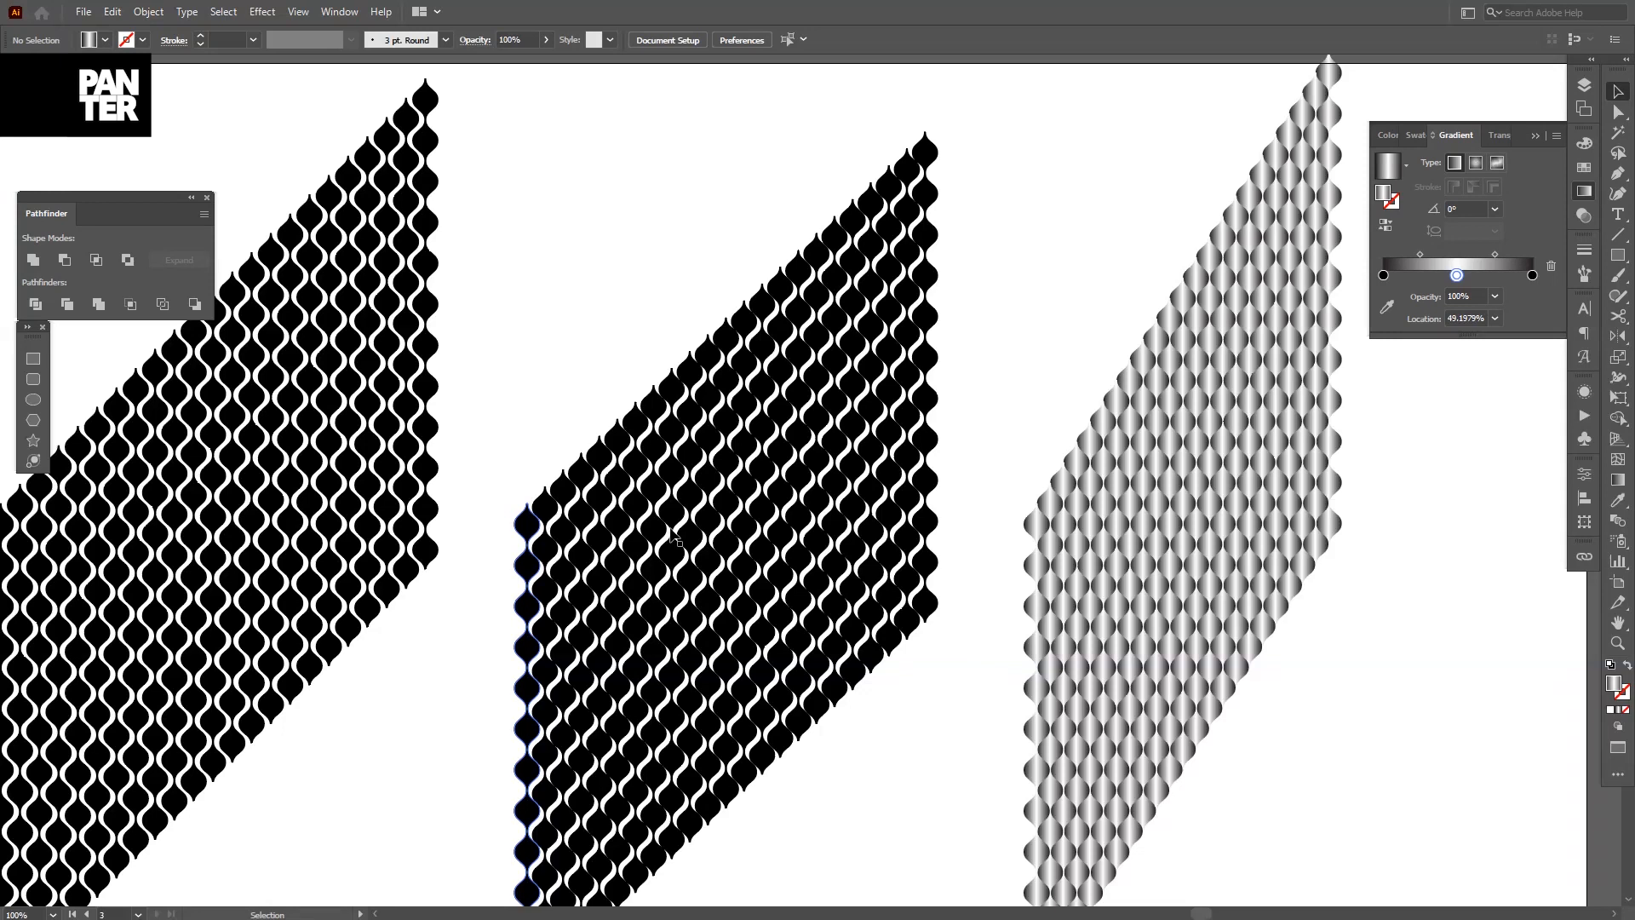
{"action": "left_click_drag", "start_coordinate": [424, 710], "coordinate": [573, 621]}
{"action": "scroll", "coordinate": [487, 702], "scroll_direction": "down", "scroll_amount": 1}
{"action": "scroll", "coordinate": [548, 627], "scroll_direction": "down", "scroll_amount": 1}
{"action": "scroll", "coordinate": [591, 646], "scroll_direction": "up", "scroll_amount": 1}
{"action": "left_click_drag", "start_coordinate": [666, 636], "coordinate": [668, 634]}
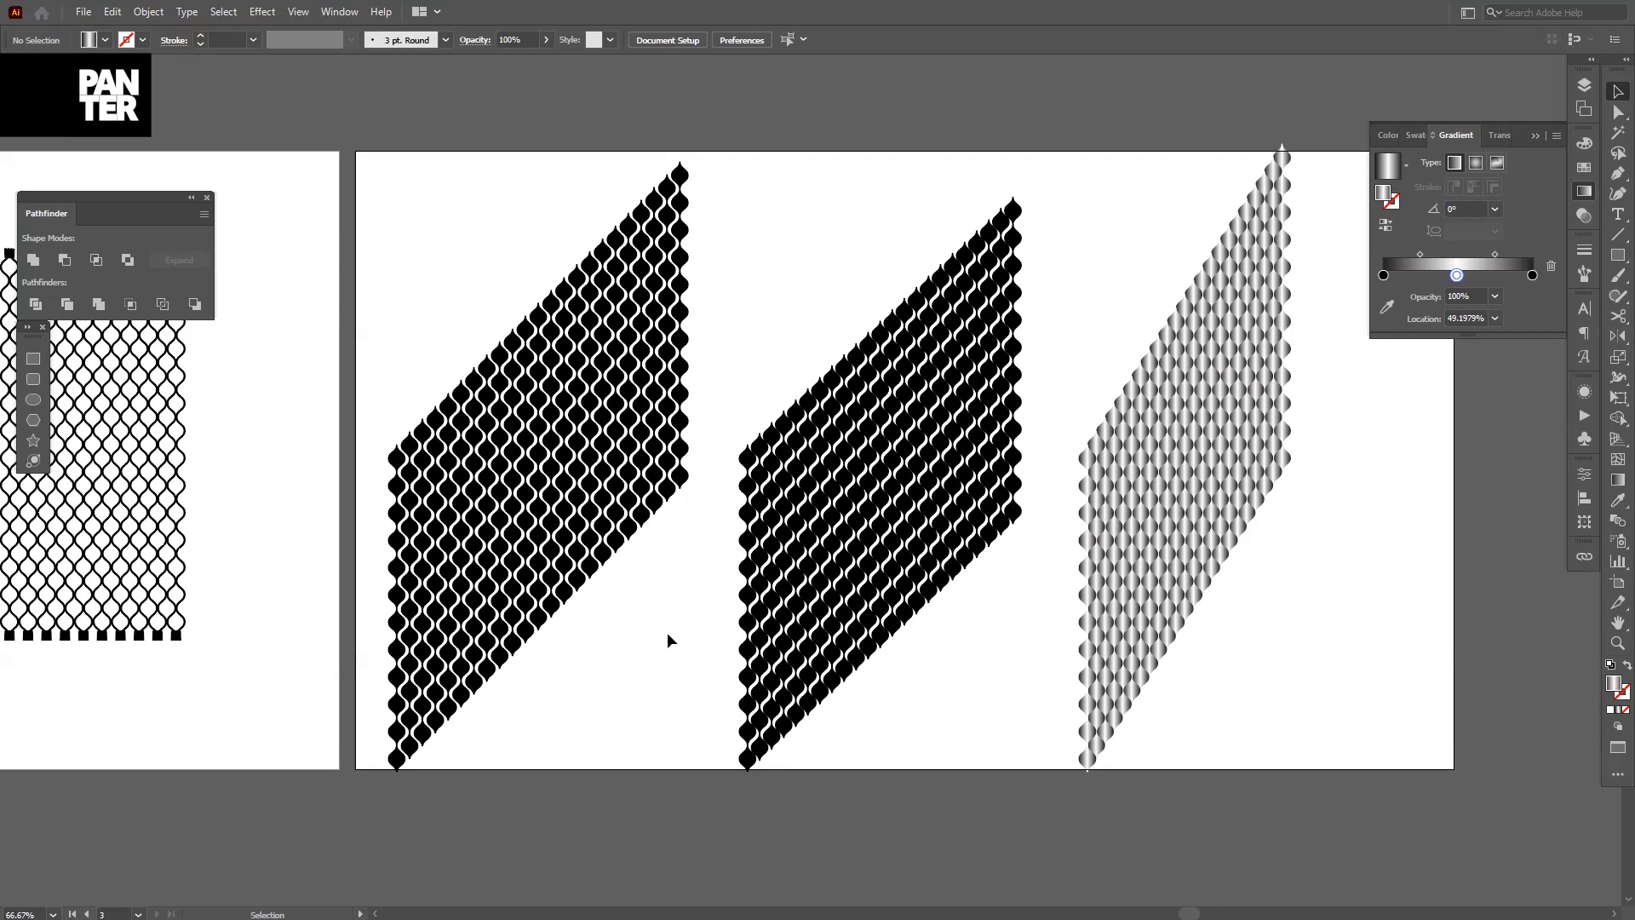